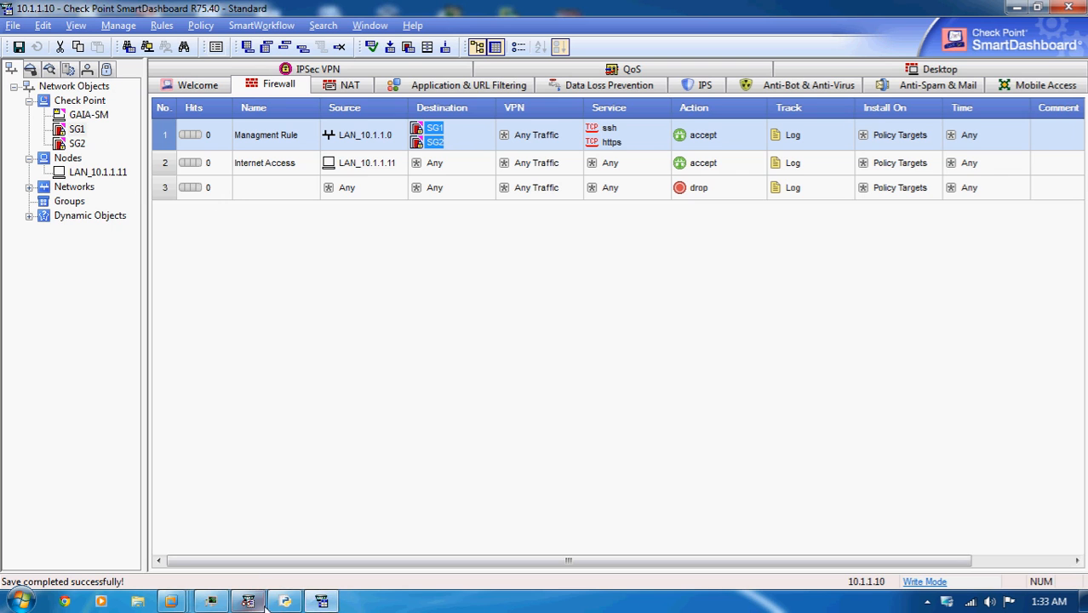
- Switch to GNS3 to review the cluster lab topology, and return to SmartDashboard
{"action": "left_click", "coordinate": [247, 601]}
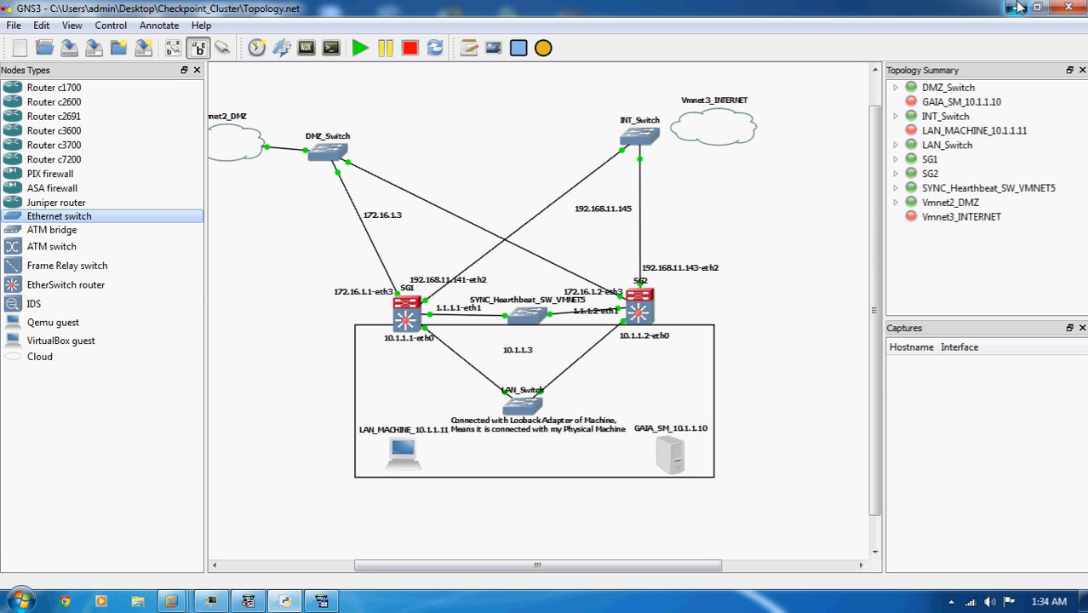
{"action": "left_click", "coordinate": [1018, 7]}
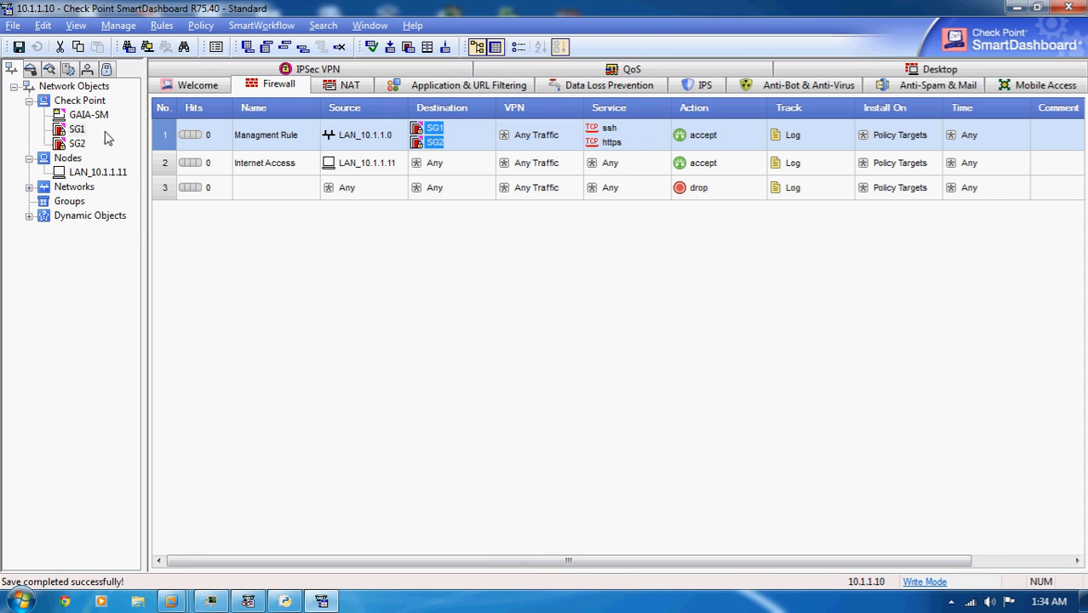
- Start a Check Point Appliance/Open Server security cluster in Wizard Mode, named Labcluster with IP address 10.1.1.3
{"action": "right_click", "coordinate": [88, 102]}
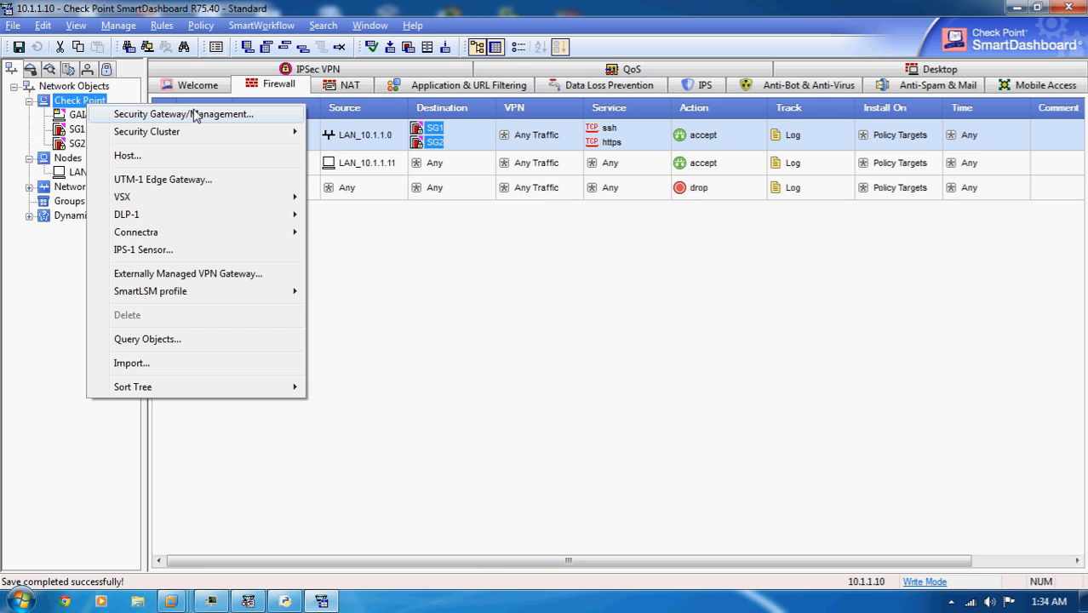
{"action": "mouse_move", "coordinate": [171, 134]}
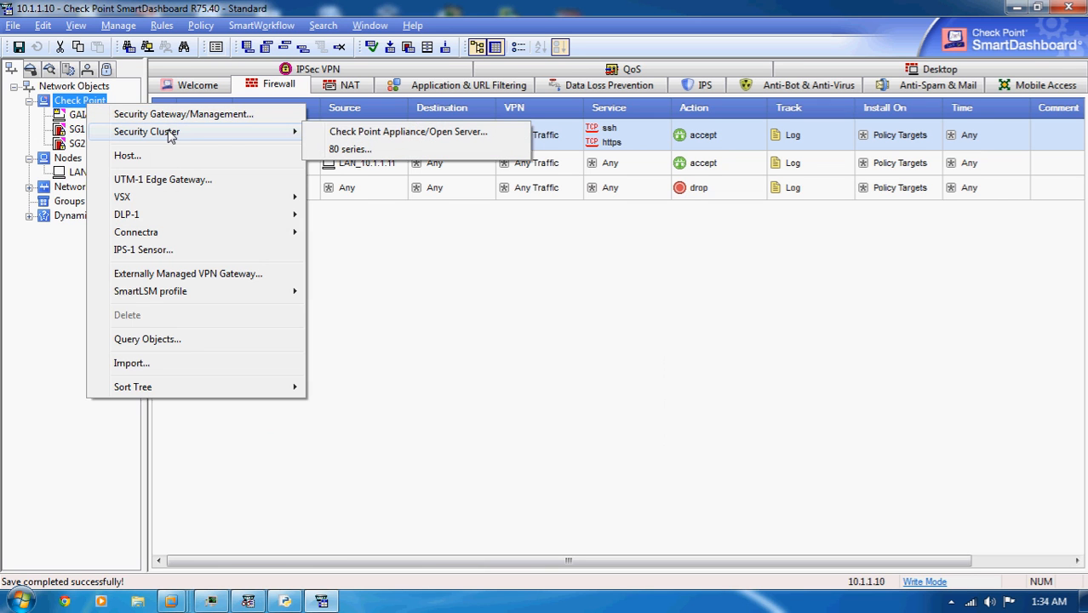
{"action": "left_click", "coordinate": [338, 134]}
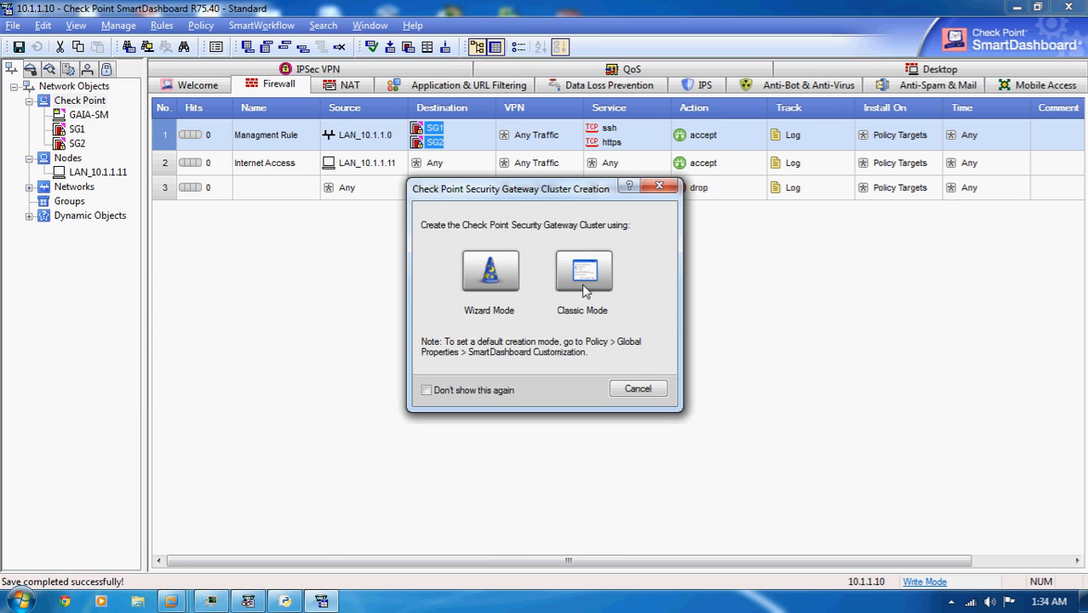
{"action": "left_click", "coordinate": [490, 286]}
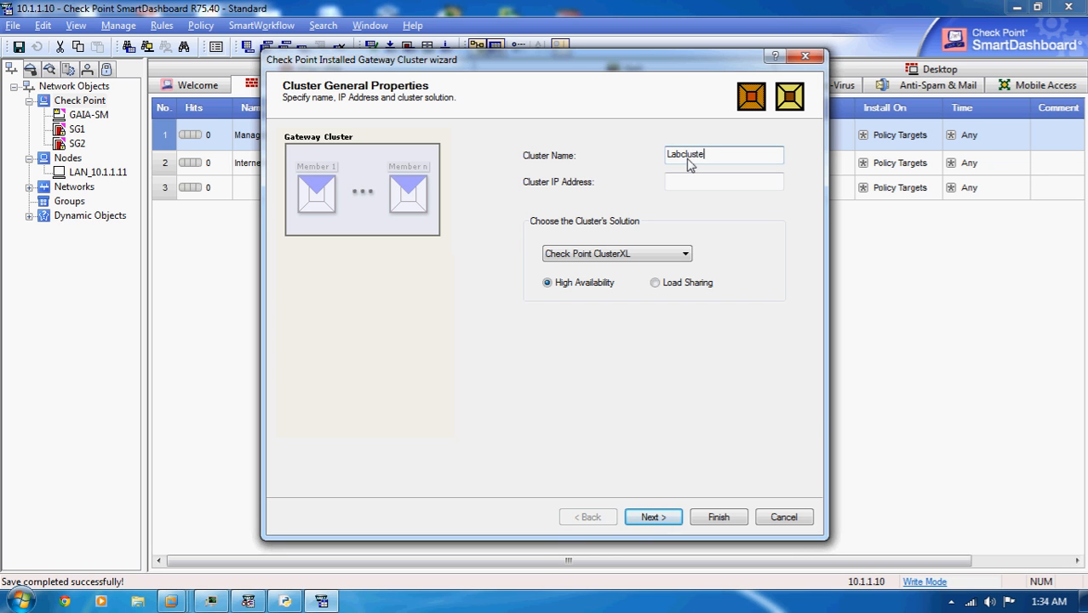
{"action": "left_click", "coordinate": [708, 184]}
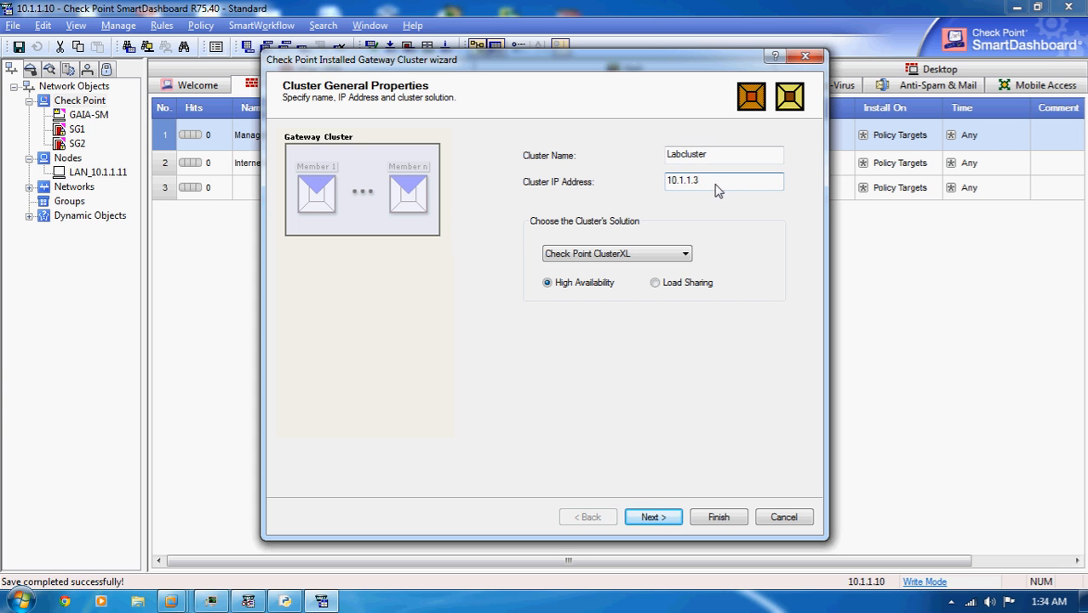
- Check the cluster's LAN address in the GNS3 topology, shifting the 10.1.1.3 label slightly down, and return to the cluster wizard
{"action": "left_click", "coordinate": [286, 601]}
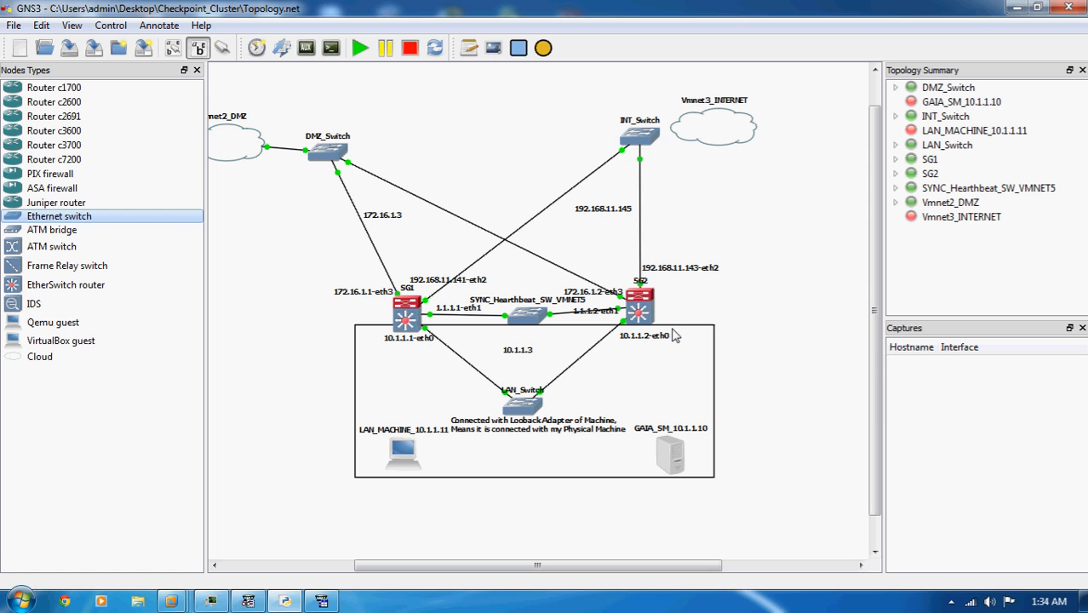
{"action": "left_click", "coordinate": [516, 354]}
{"action": "left_click_drag", "start_coordinate": [520, 352], "coordinate": [525, 363]}
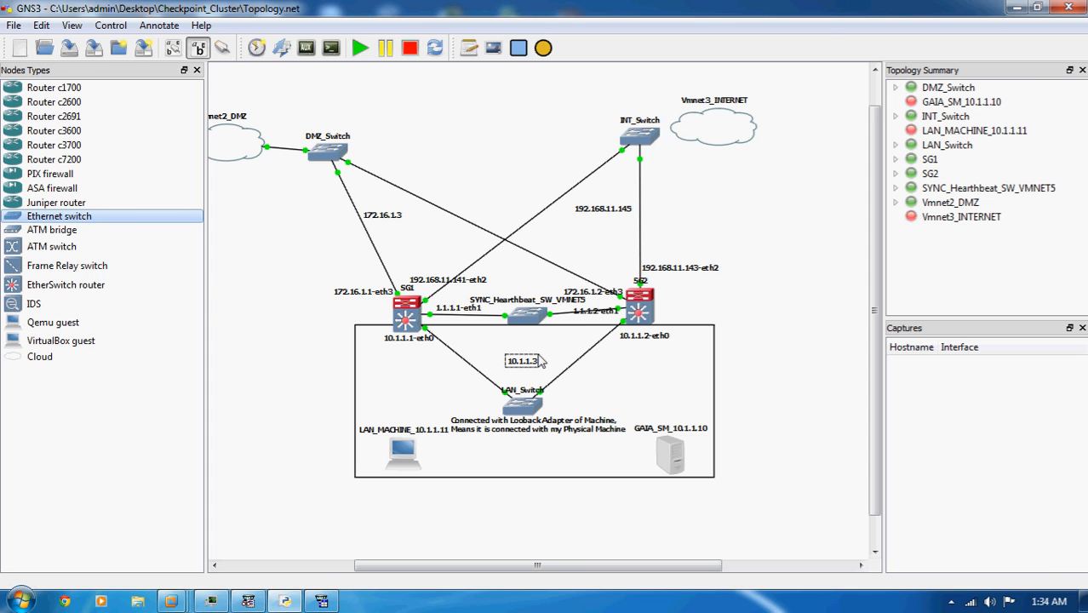
{"action": "left_click", "coordinate": [1015, 12]}
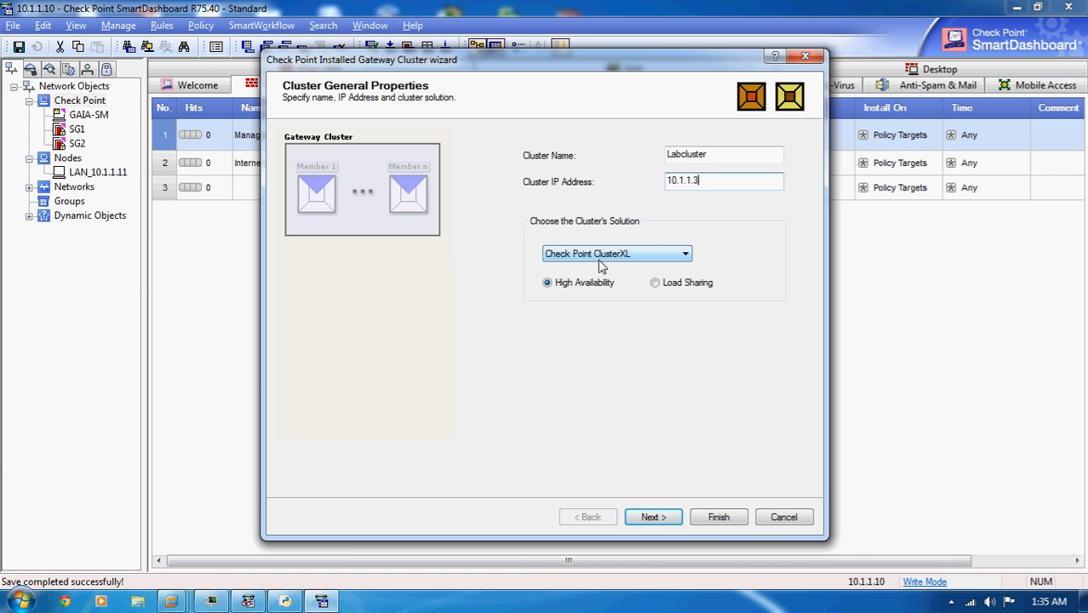
- Keep ClusterXL High Availability as the solution and add the existing gateway SG1 as a cluster member
{"action": "left_click", "coordinate": [653, 517]}
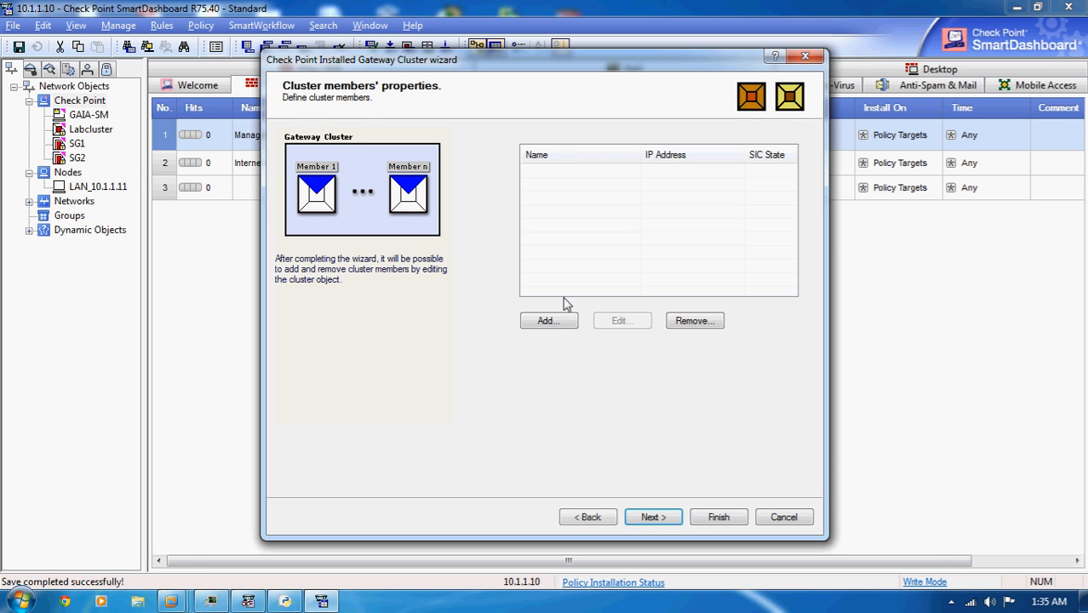
{"action": "left_click", "coordinate": [549, 321]}
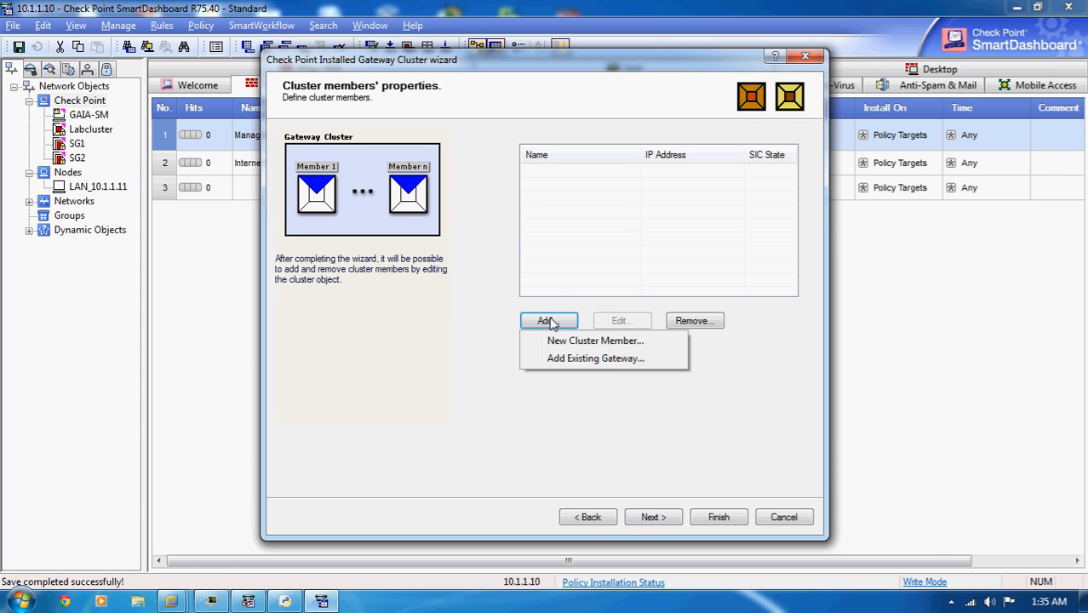
{"action": "left_click", "coordinate": [570, 189]}
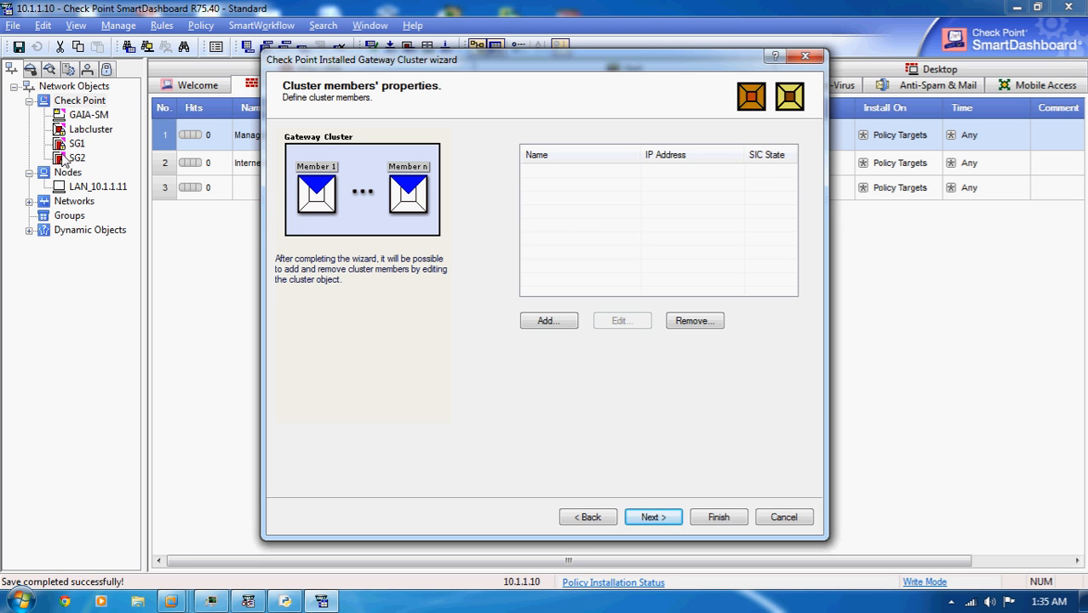
{"action": "left_click", "coordinate": [548, 320]}
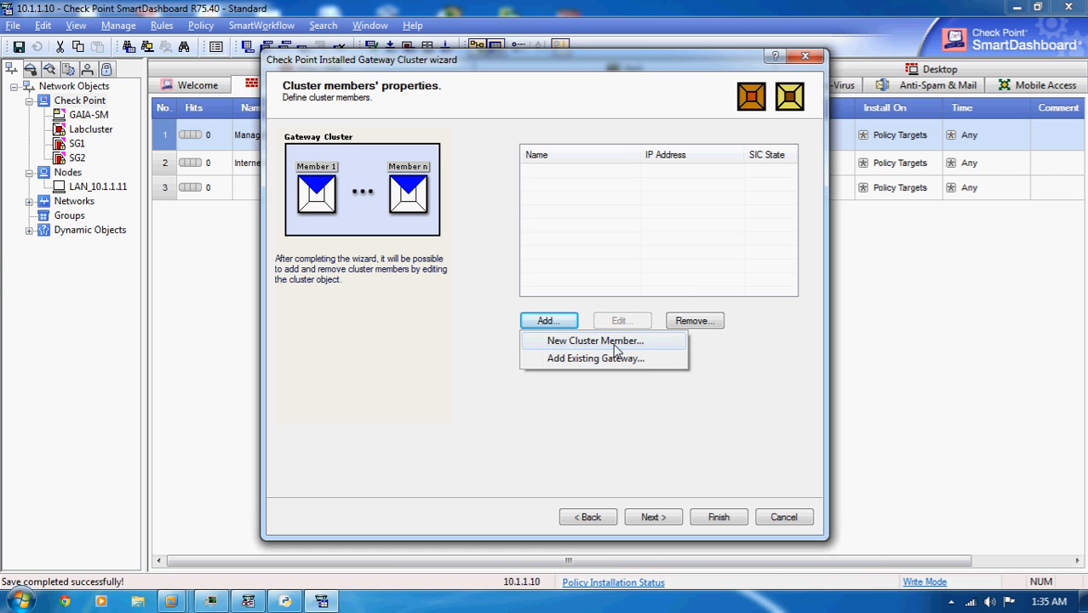
{"action": "left_click", "coordinate": [596, 358]}
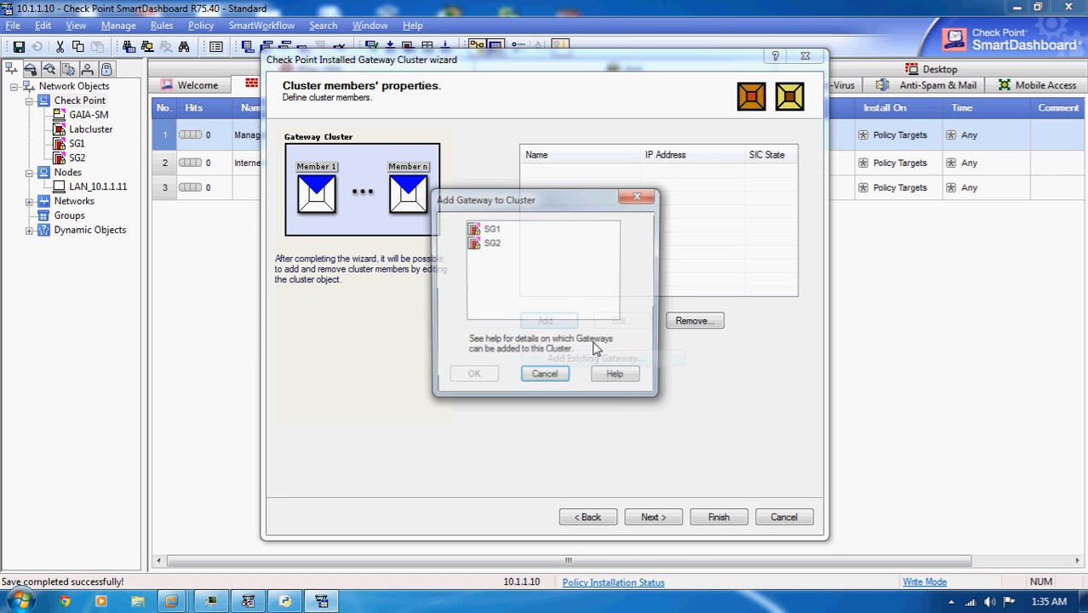
{"action": "left_click", "coordinate": [492, 378]}
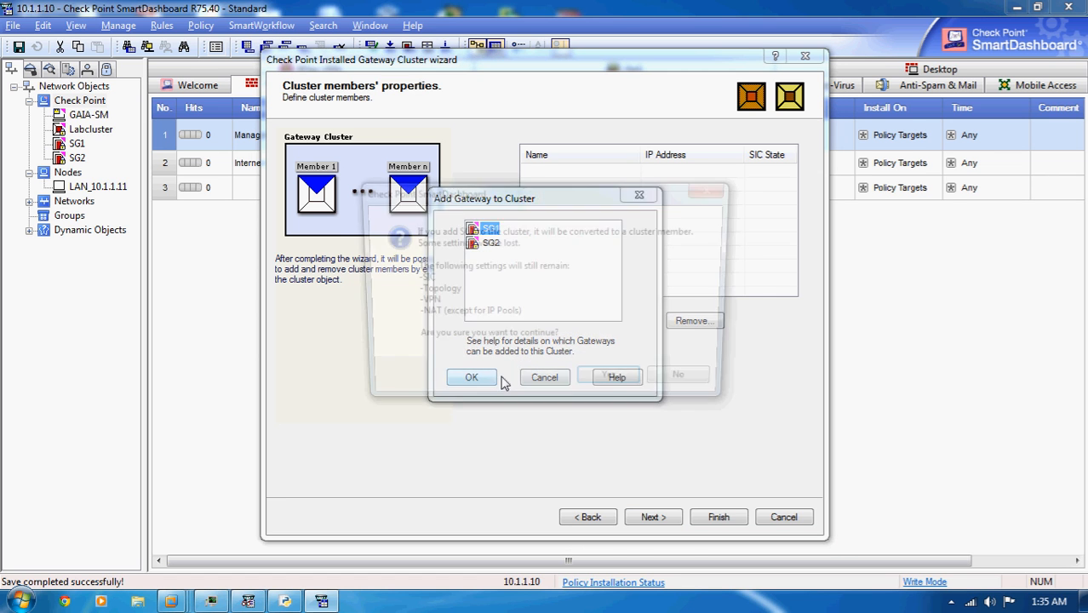
{"action": "left_click", "coordinate": [612, 385]}
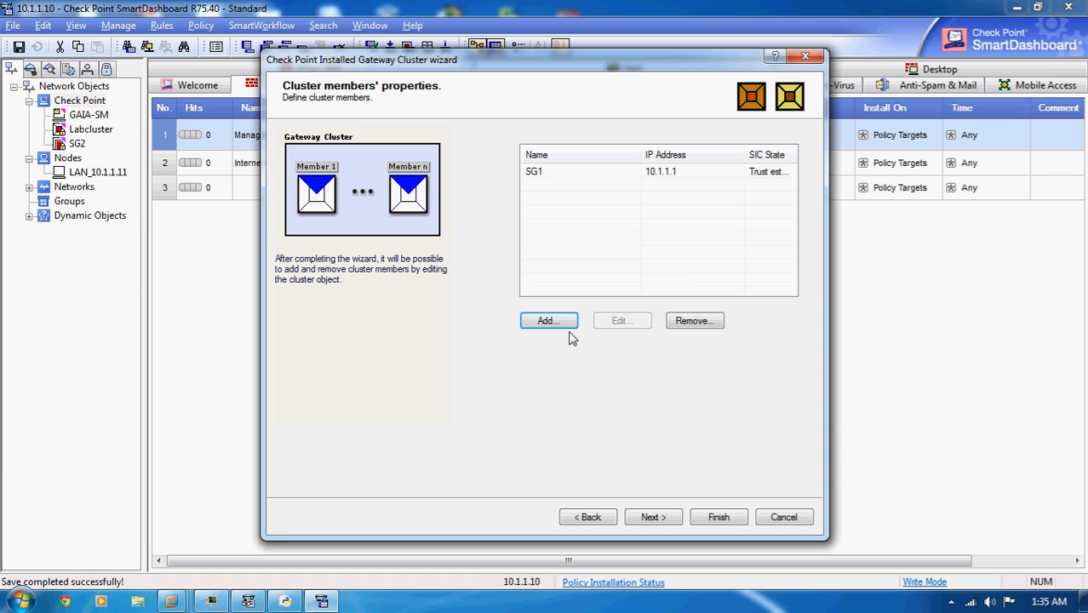
- Add the existing gateway SG2 to the cluster, accepting its conversion to a cluster member
{"action": "left_click", "coordinate": [562, 322]}
{"action": "left_click", "coordinate": [582, 361]}
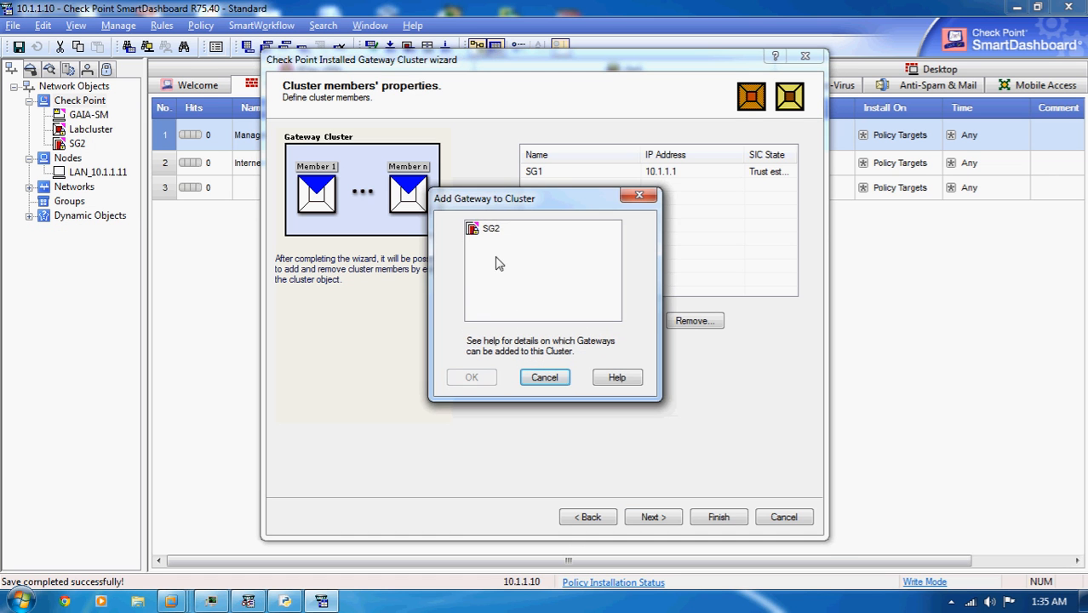
{"action": "left_click", "coordinate": [494, 230]}
{"action": "left_click", "coordinate": [469, 377]}
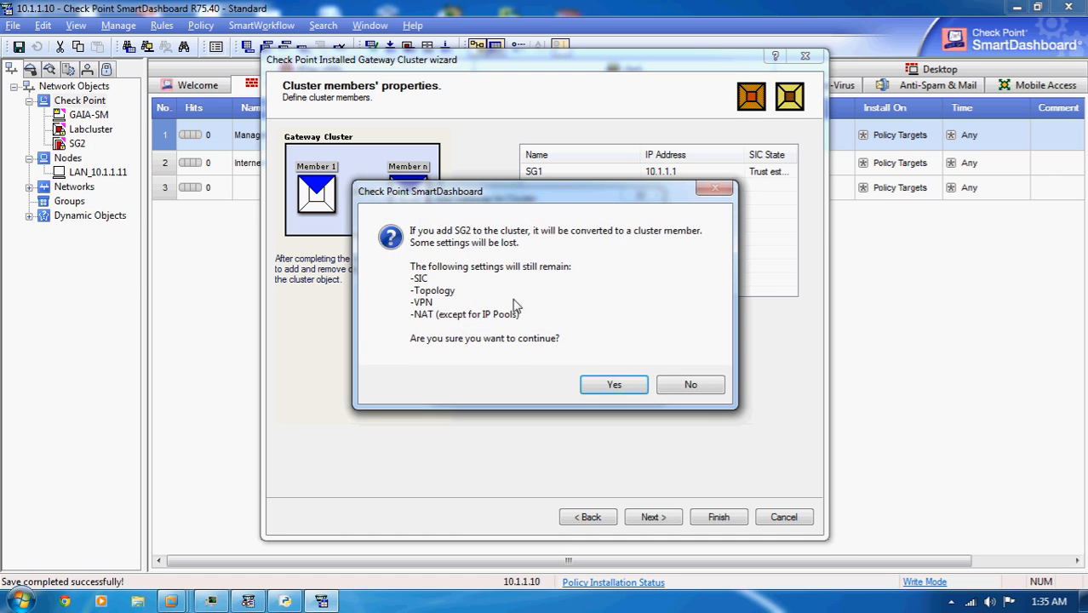
{"action": "left_click", "coordinate": [614, 384]}
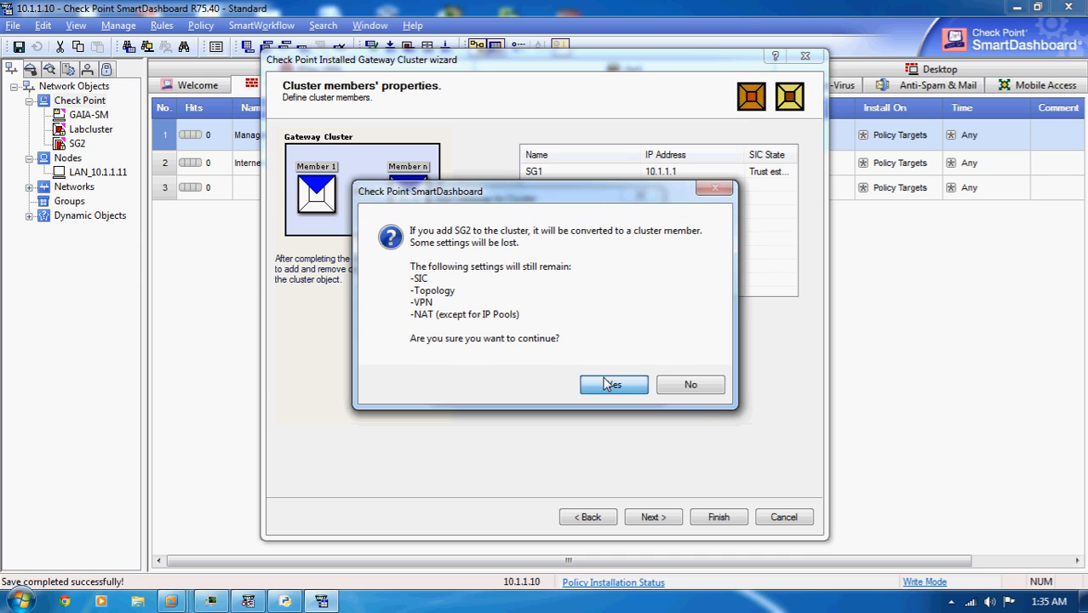
- Pass through the wizard's cluster topology pages and finish it without defining a synchronization network
{"action": "left_click", "coordinate": [651, 518]}
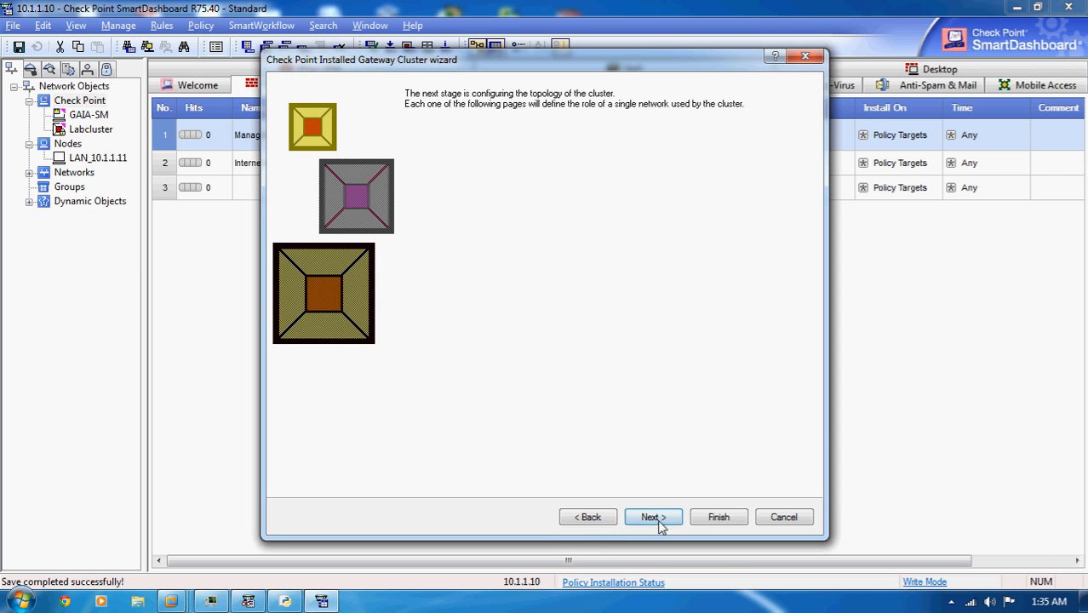
{"action": "left_click", "coordinate": [653, 519]}
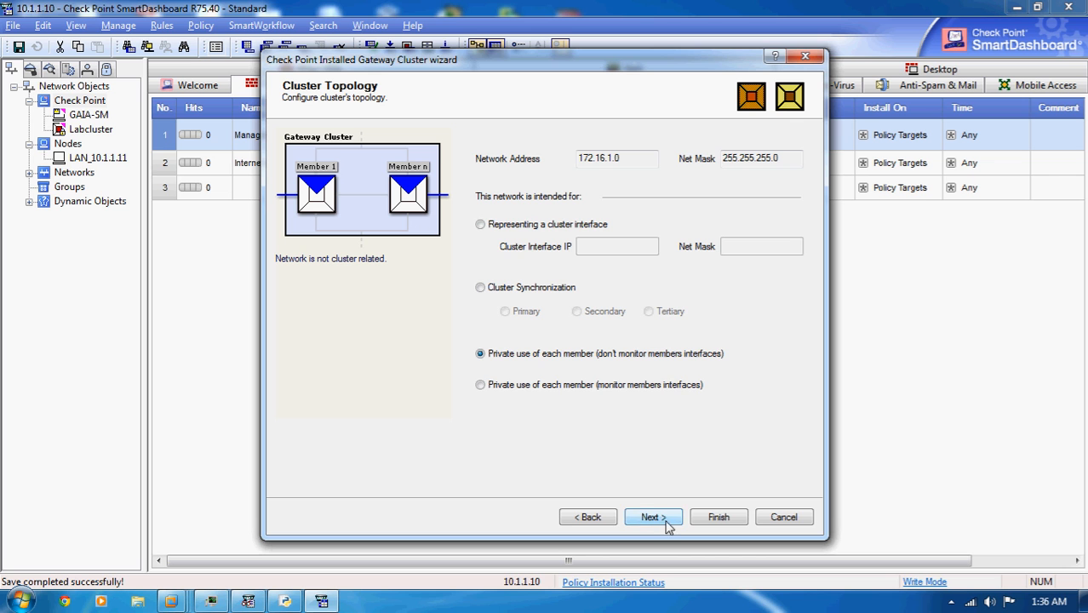
{"action": "left_click", "coordinate": [732, 517]}
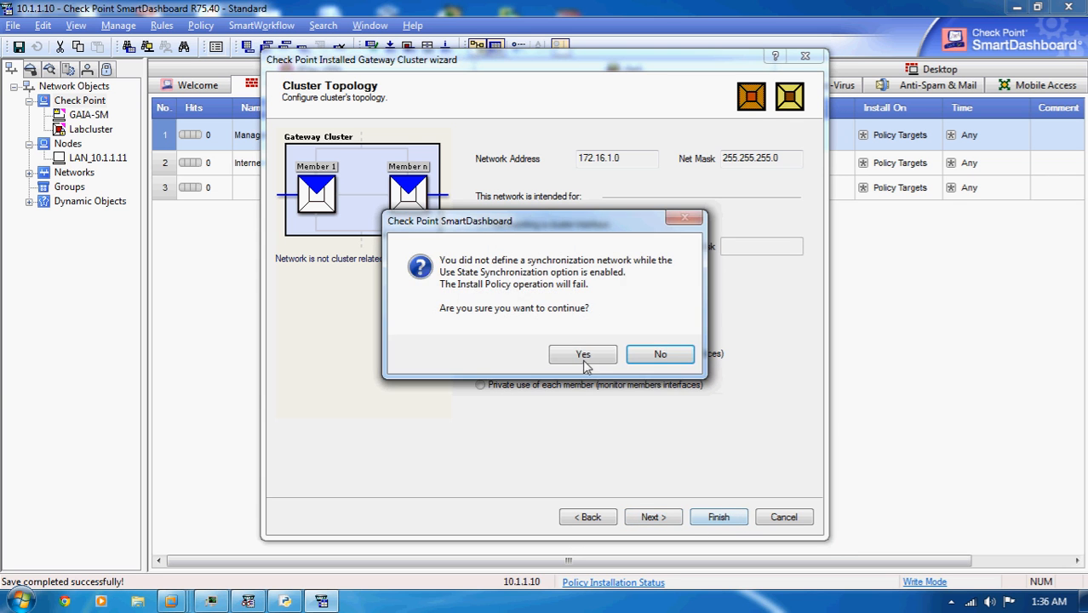
{"action": "left_click", "coordinate": [582, 354]}
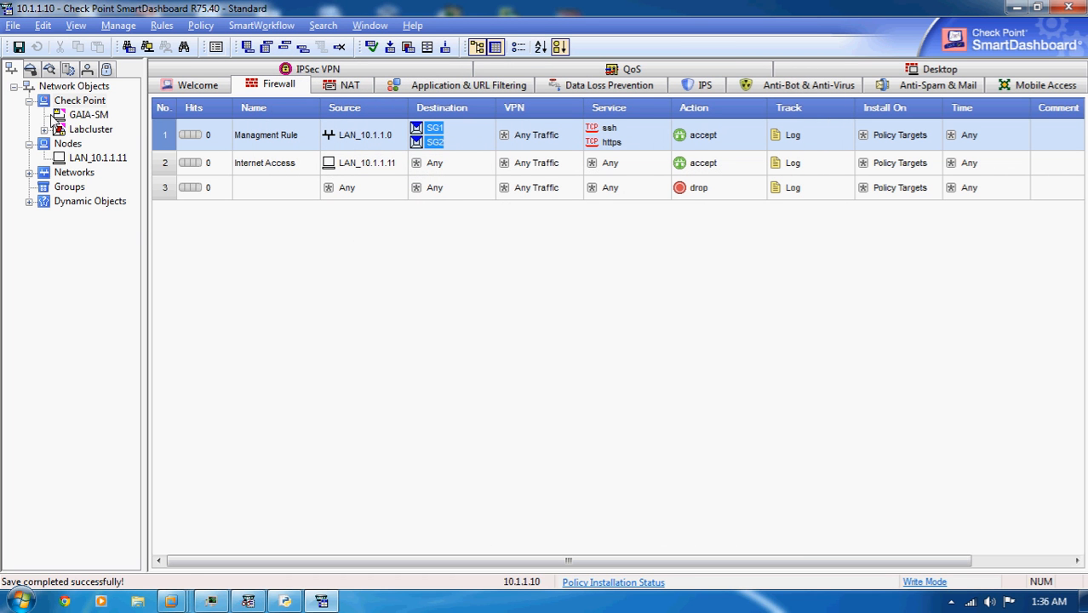
- Expand Labcluster, open its properties, and review the Cluster Members and the ClusterXL and VRRP settings
{"action": "left_click", "coordinate": [46, 129]}
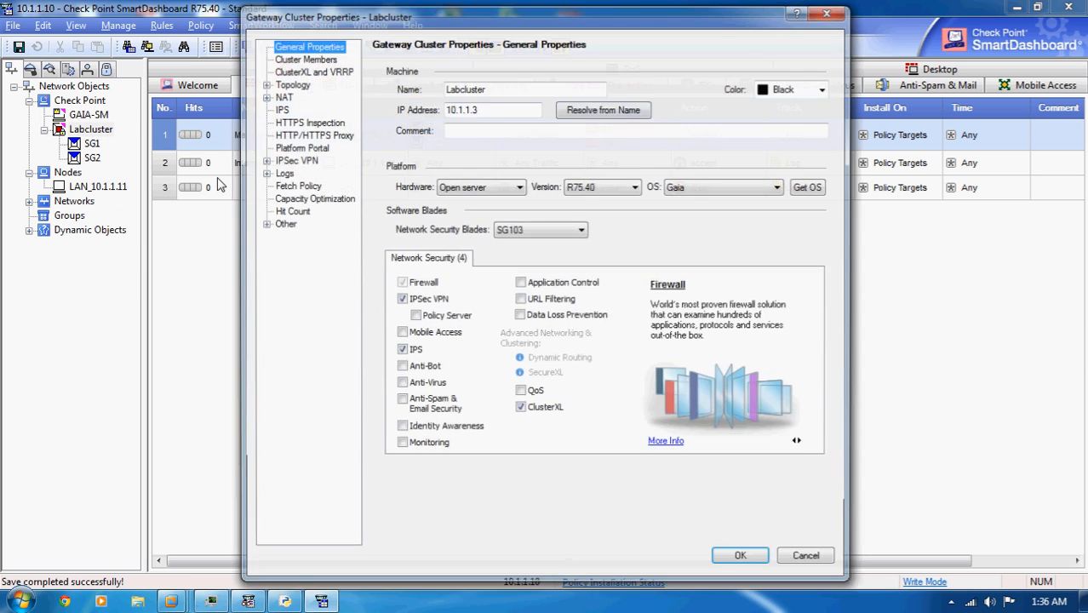
{"action": "left_click", "coordinate": [305, 58]}
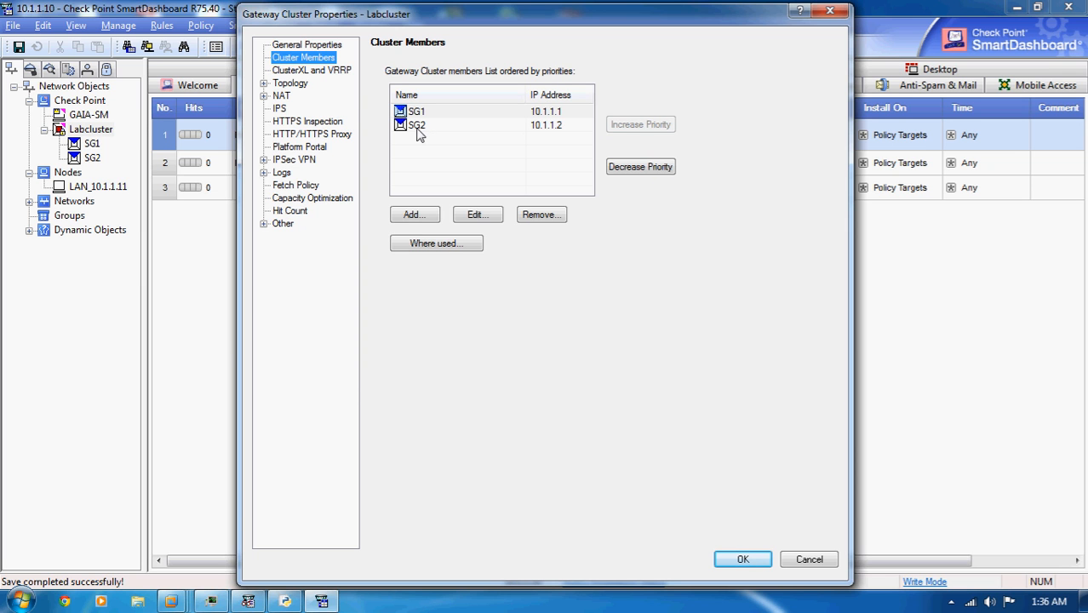
{"action": "left_click", "coordinate": [309, 72]}
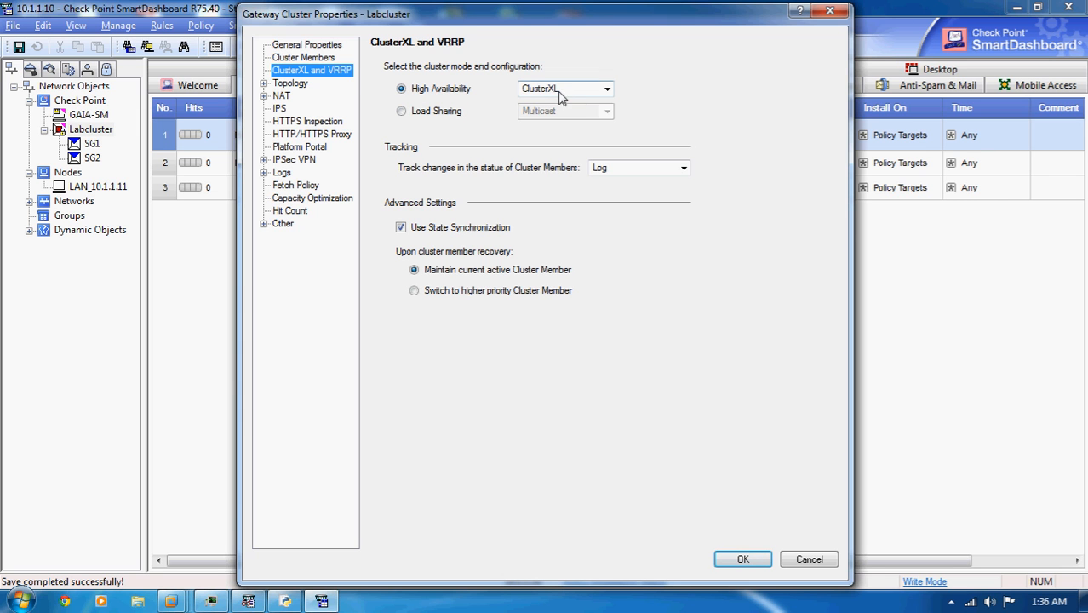
- Try VRRP as the High Availability mode to view its options, and set the mode back to ClusterXL
{"action": "left_click", "coordinate": [607, 89]}
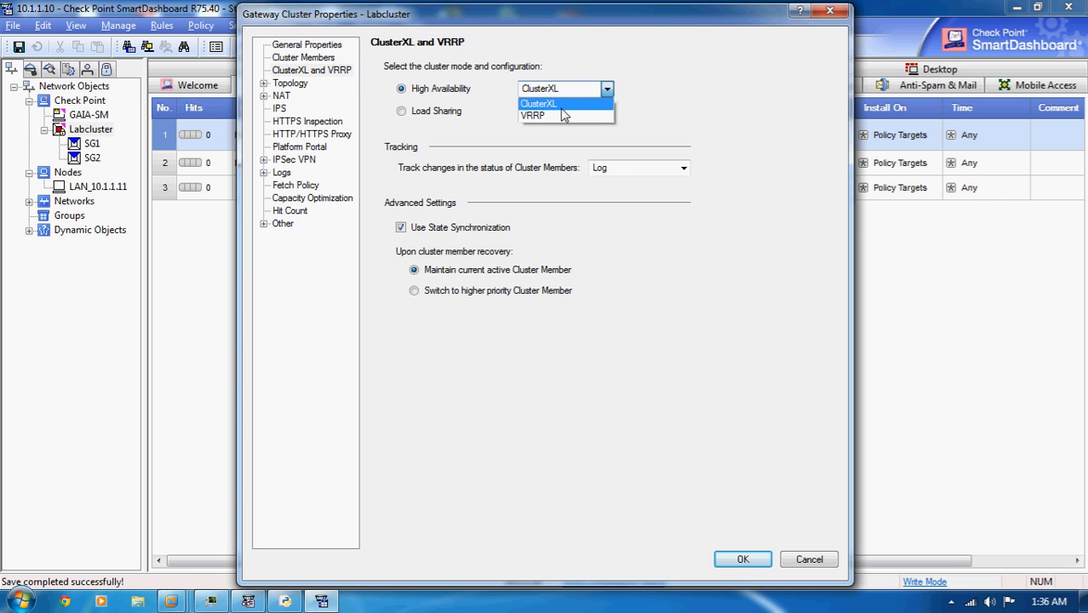
{"action": "left_click", "coordinate": [552, 120]}
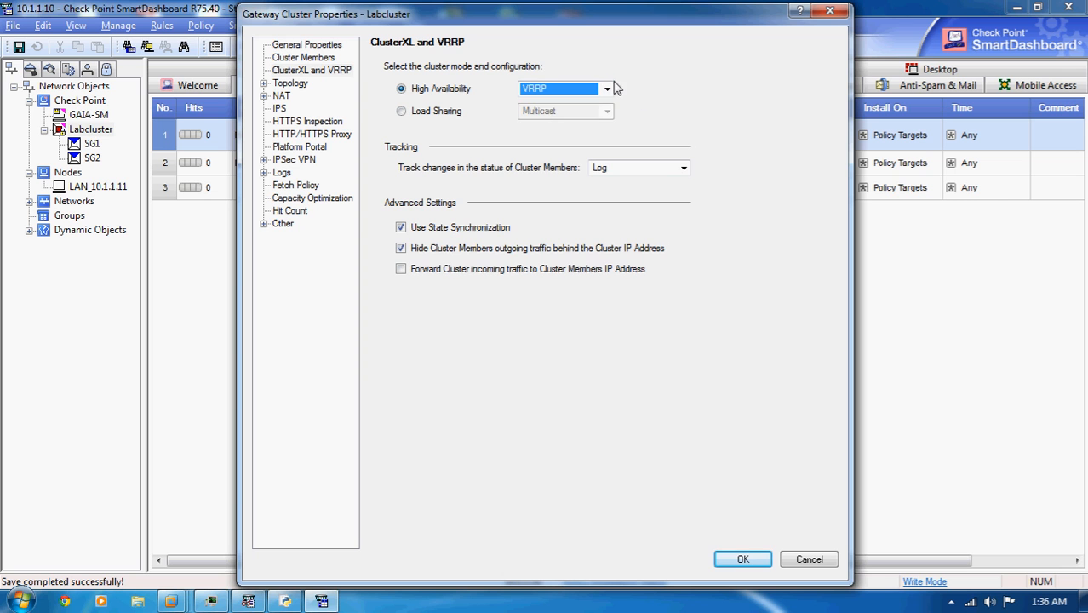
{"action": "left_click", "coordinate": [606, 89]}
{"action": "left_click", "coordinate": [568, 104]}
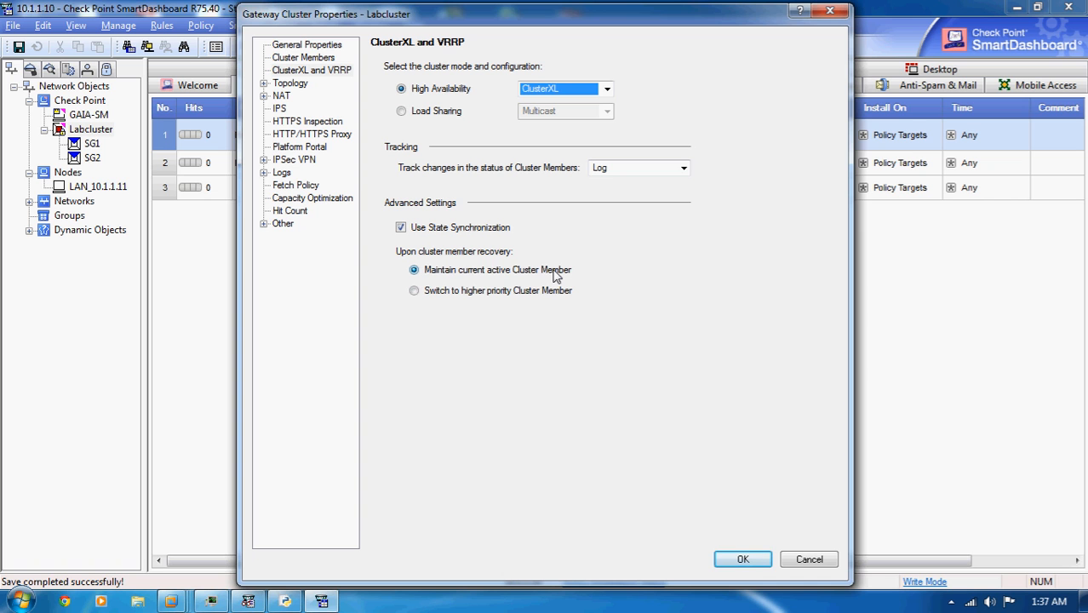
- Open Labcluster's topology for editing and define the eth0 cluster interface as LAN with IP 10.1.1.3 and net mask 255.255.255.0
{"action": "left_click", "coordinate": [290, 84]}
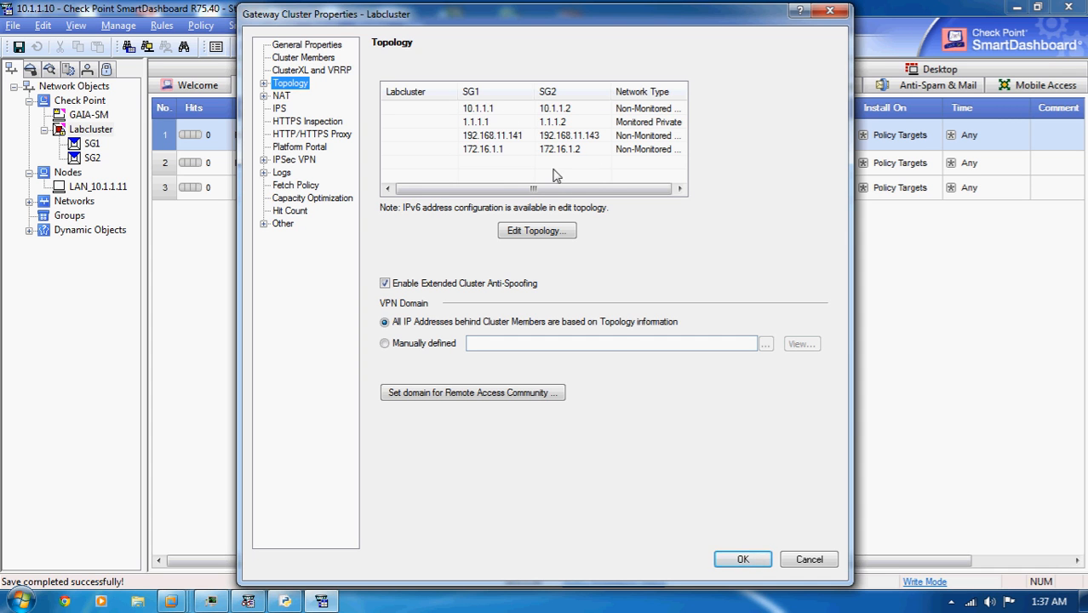
{"action": "left_click", "coordinate": [553, 230]}
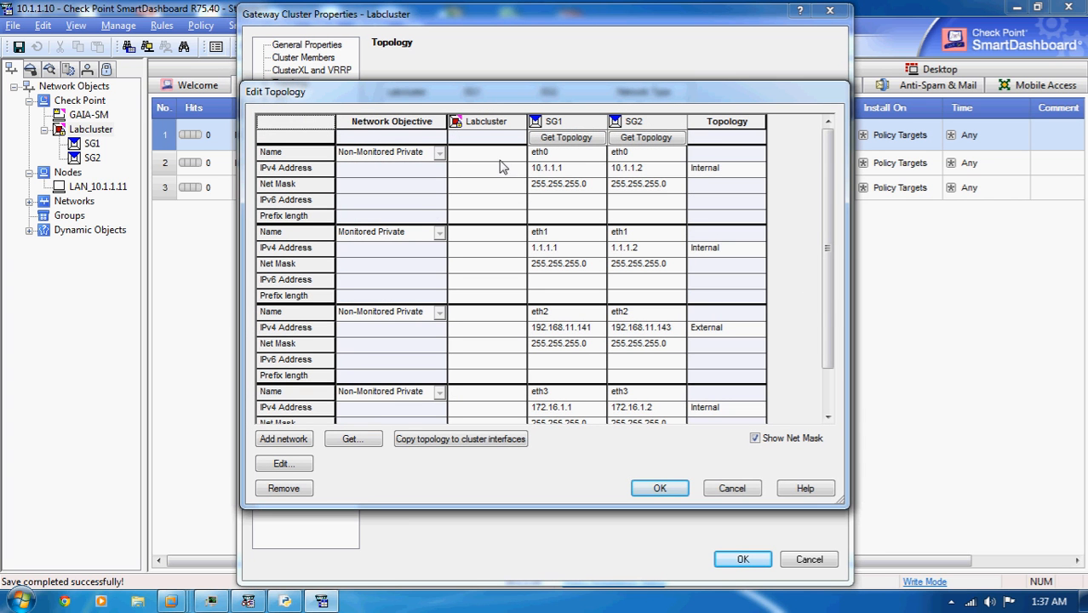
{"action": "double_click", "coordinate": [498, 166]}
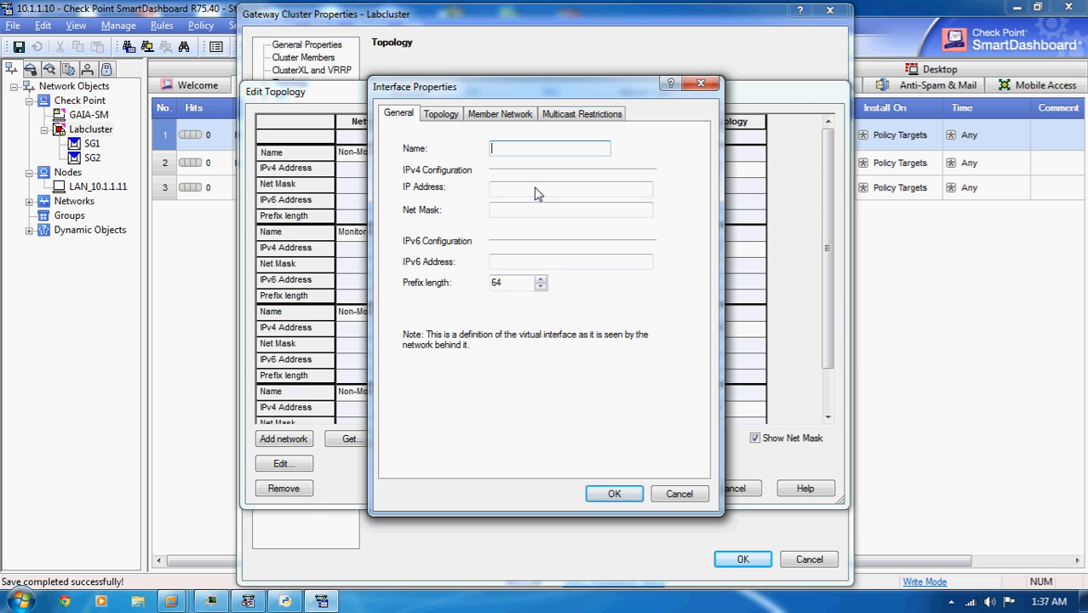
{"action": "left_click", "coordinate": [536, 189]}
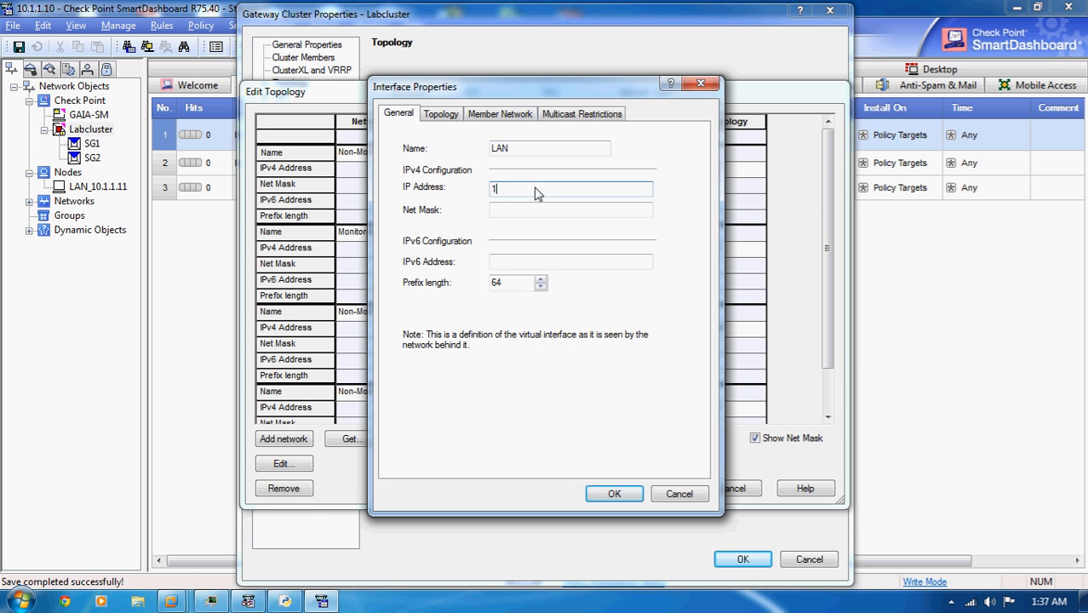
{"action": "key", "text": "Tab"}
{"action": "type", "text": "2"}
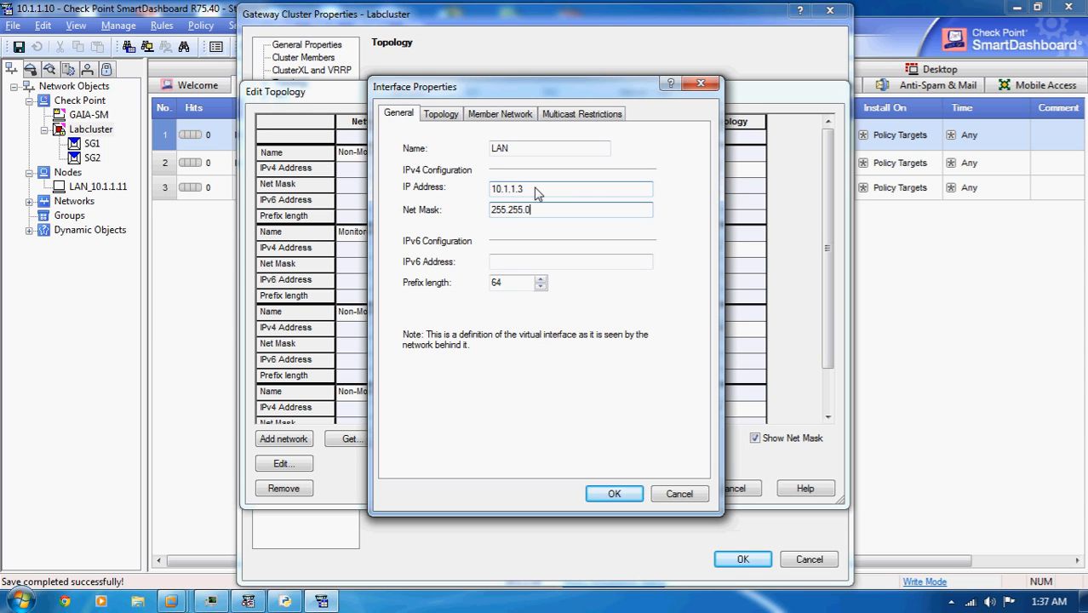
{"action": "left_click", "coordinate": [451, 116]}
{"action": "left_click", "coordinate": [602, 336]}
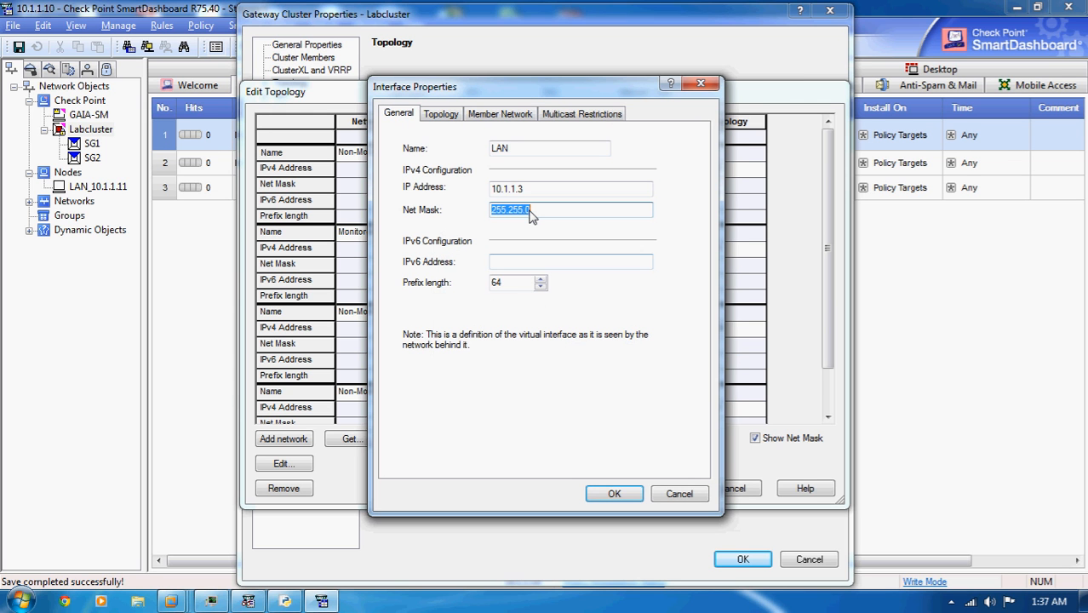
{"action": "left_click", "coordinate": [532, 216]}
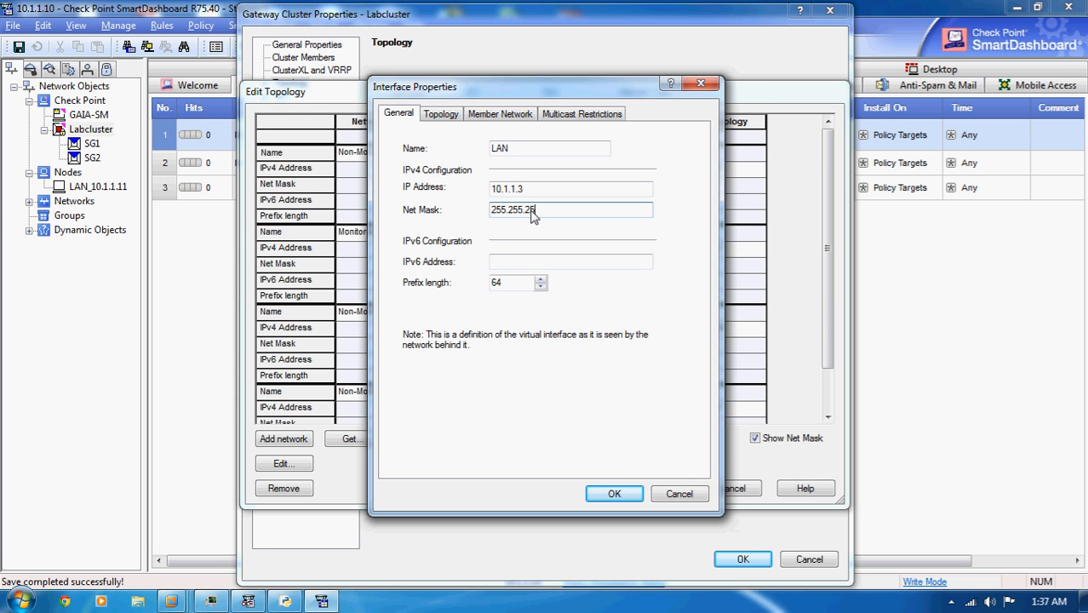
{"action": "left_click", "coordinate": [613, 494]}
{"action": "left_click", "coordinate": [543, 329]}
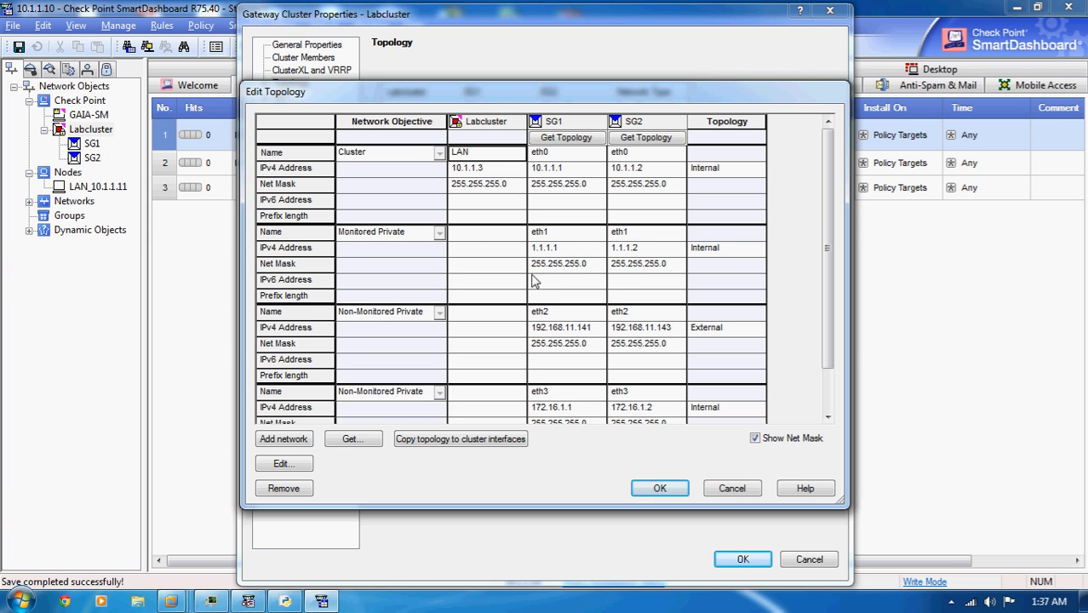
- Set the network objective of the eth1 interfaces to 1st Sync
{"action": "left_click", "coordinate": [439, 235]}
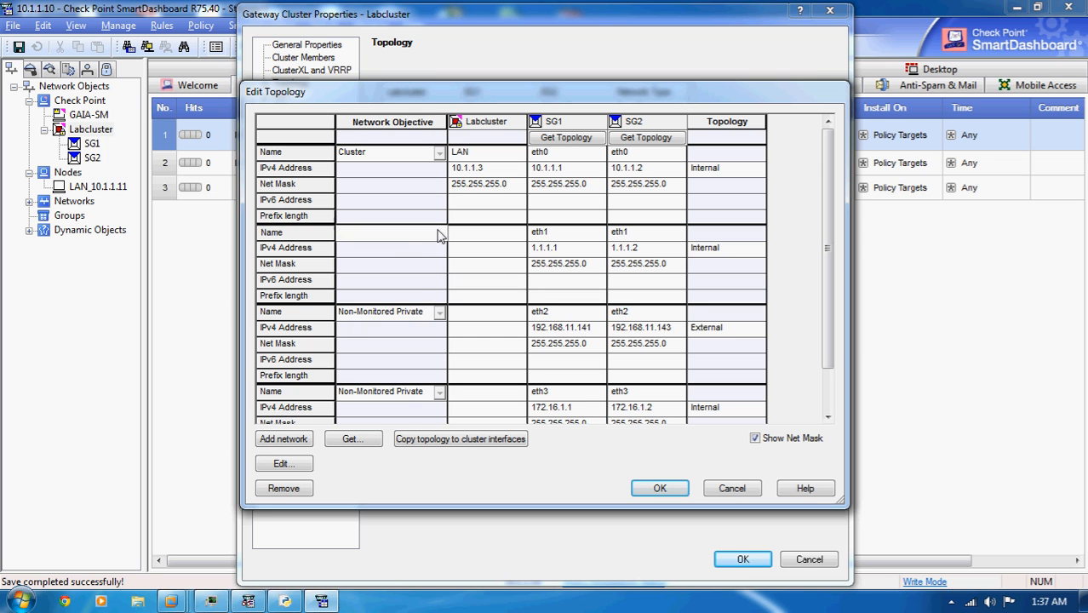
{"action": "left_click", "coordinate": [438, 235]}
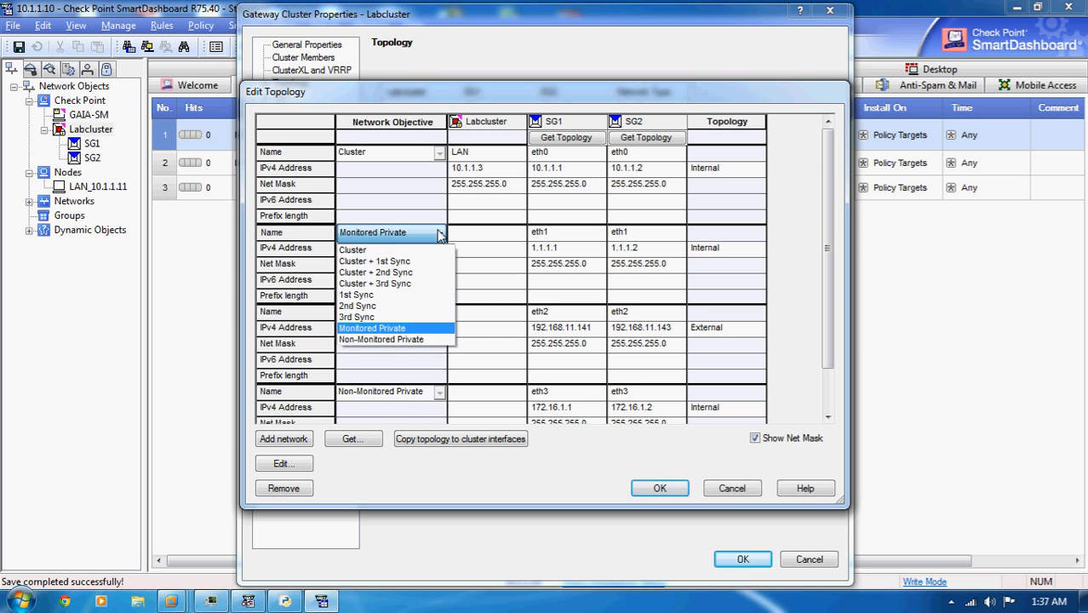
{"action": "left_click", "coordinate": [367, 297]}
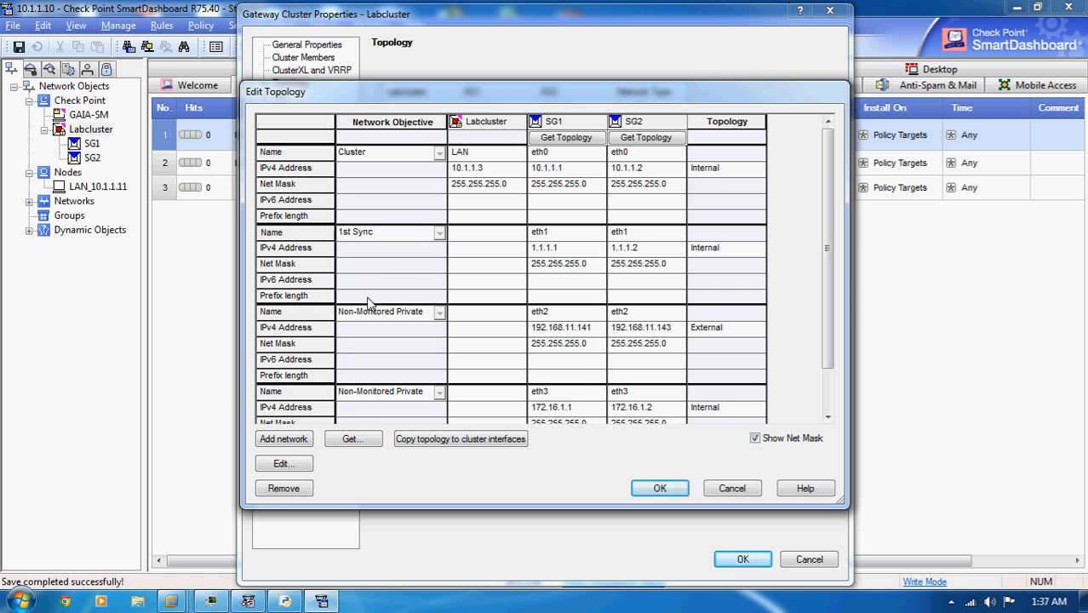
- Define the eth2 cluster interface as WAN with IP 192.168.11.145 and net mask 255.255.255.0, checking its external topology setting
{"action": "double_click", "coordinate": [493, 311]}
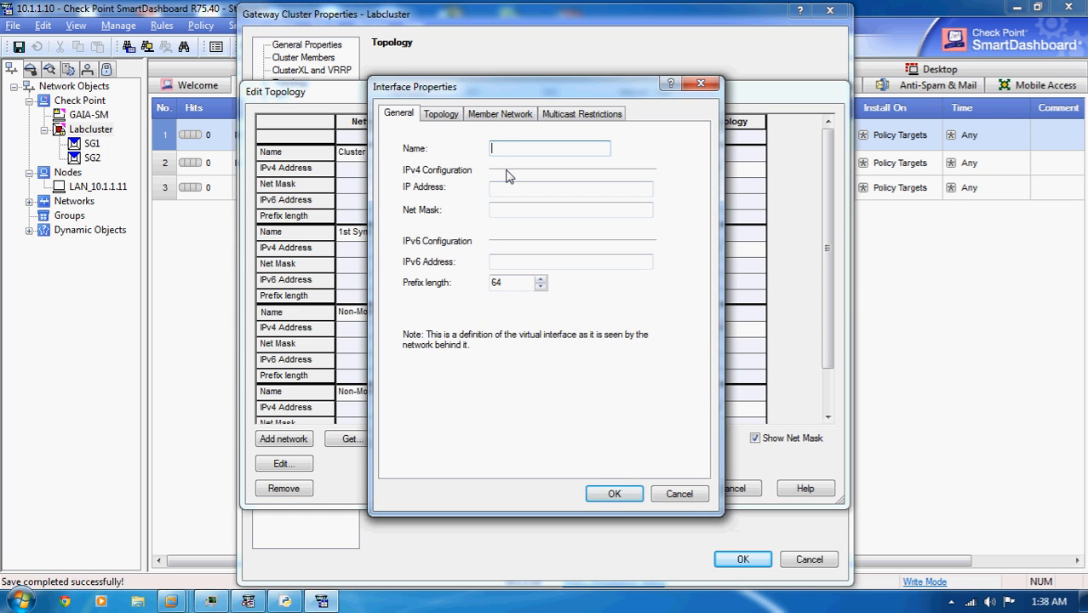
{"action": "key", "text": "Tab"}
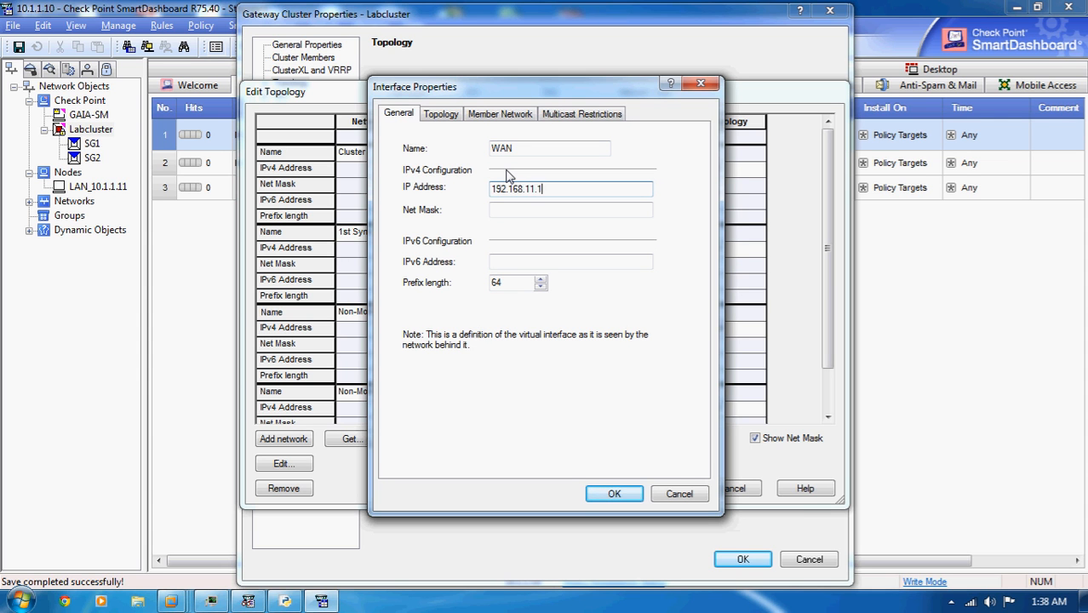
{"action": "key", "text": "Tab"}
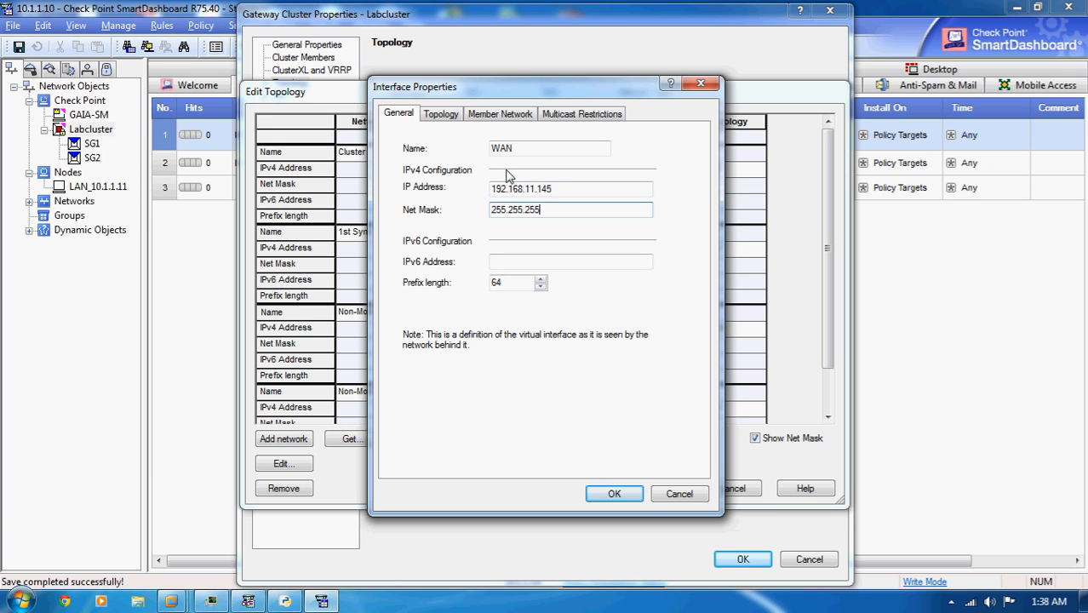
{"action": "left_click", "coordinate": [614, 495]}
{"action": "left_click", "coordinate": [441, 113]}
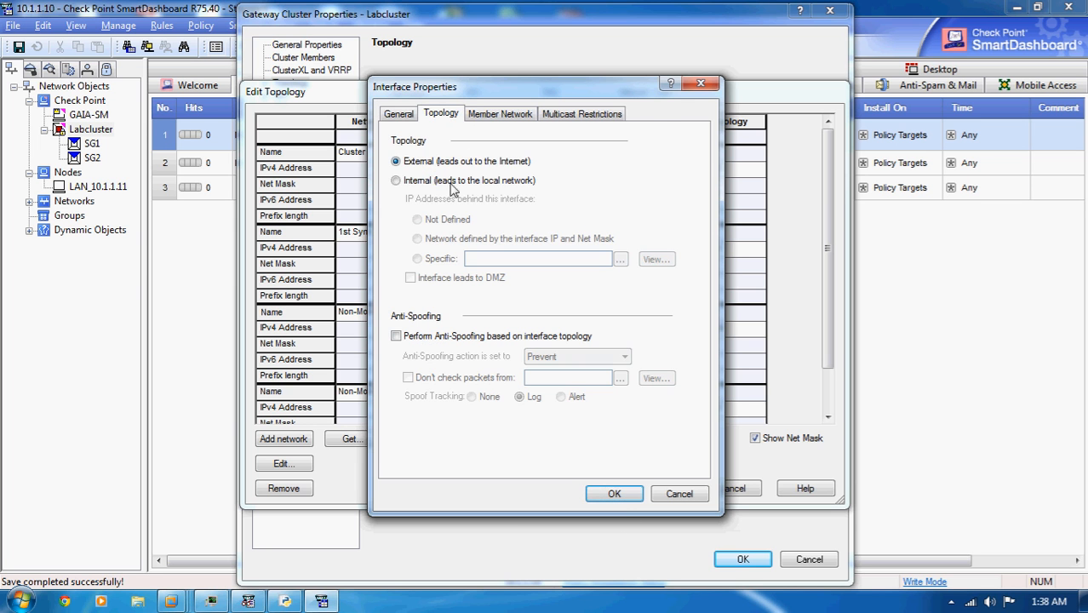
{"action": "left_click", "coordinate": [614, 494]}
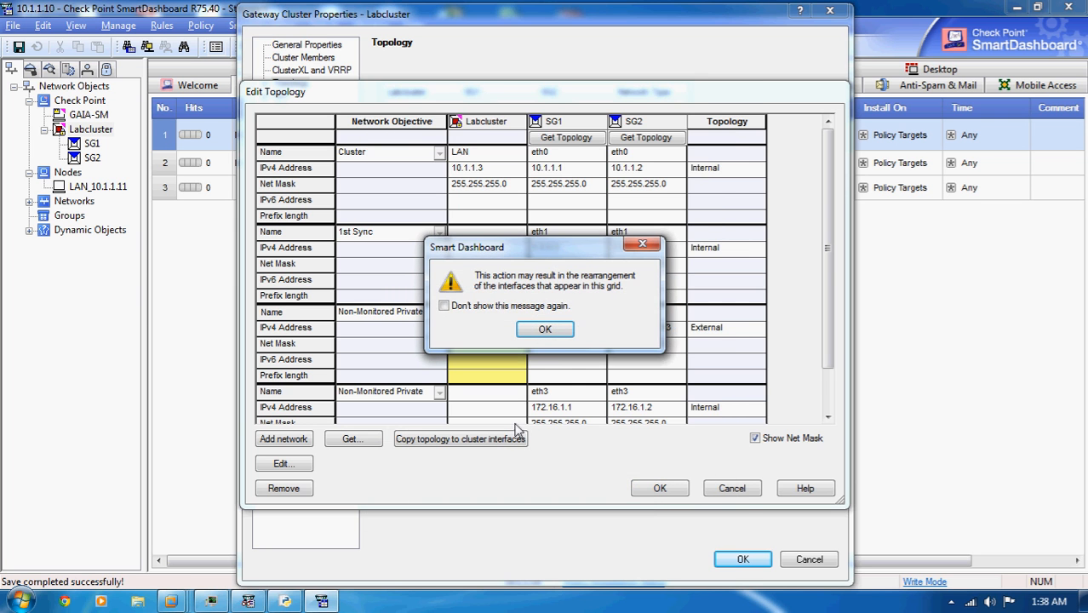
{"action": "left_click", "coordinate": [544, 332]}
- Define the eth3 cluster interface as DMZ with IP 172.16.1.3 and net mask 255.255.255.0, and save the topology and cluster properties
{"action": "double_click", "coordinate": [490, 400]}
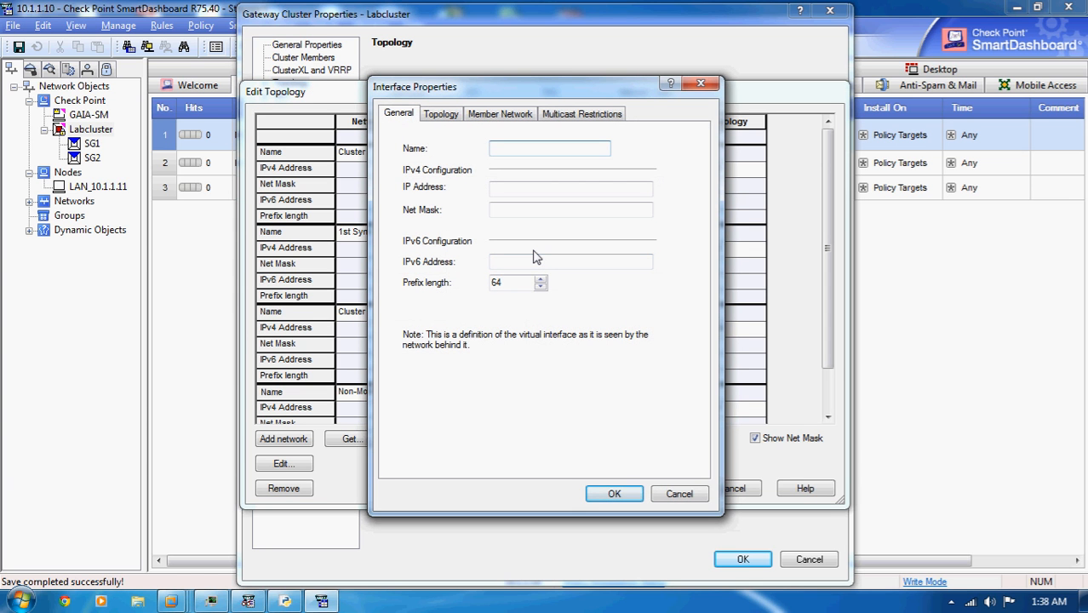
{"action": "key", "text": "Tab"}
{"action": "type", "text": "17"}
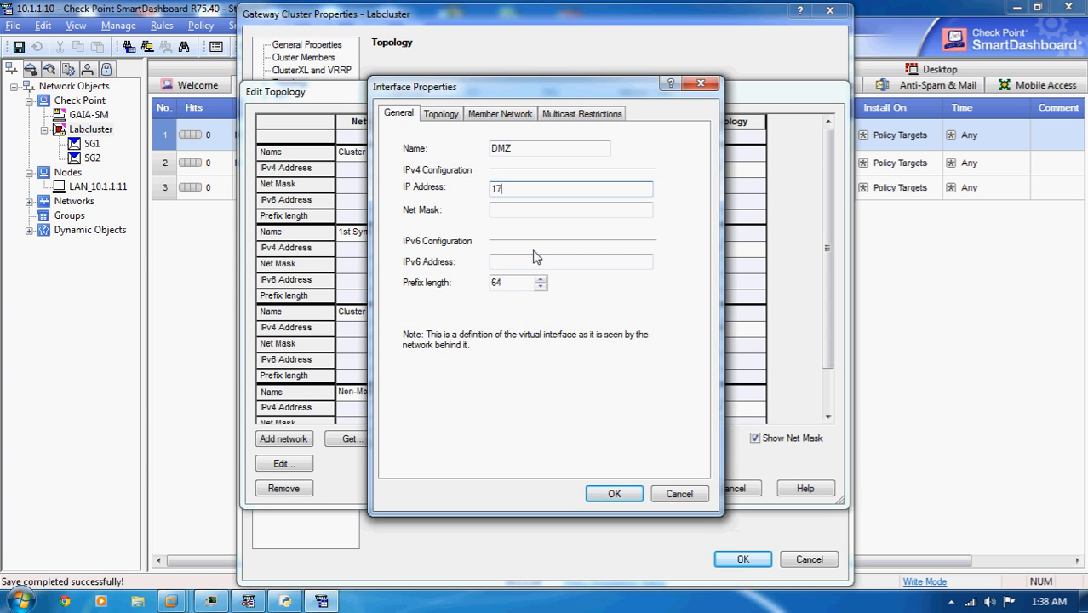
{"action": "type", "text": "2.16.1.3"}
{"action": "key", "text": "Tab"}
{"action": "type", "text": "2"}
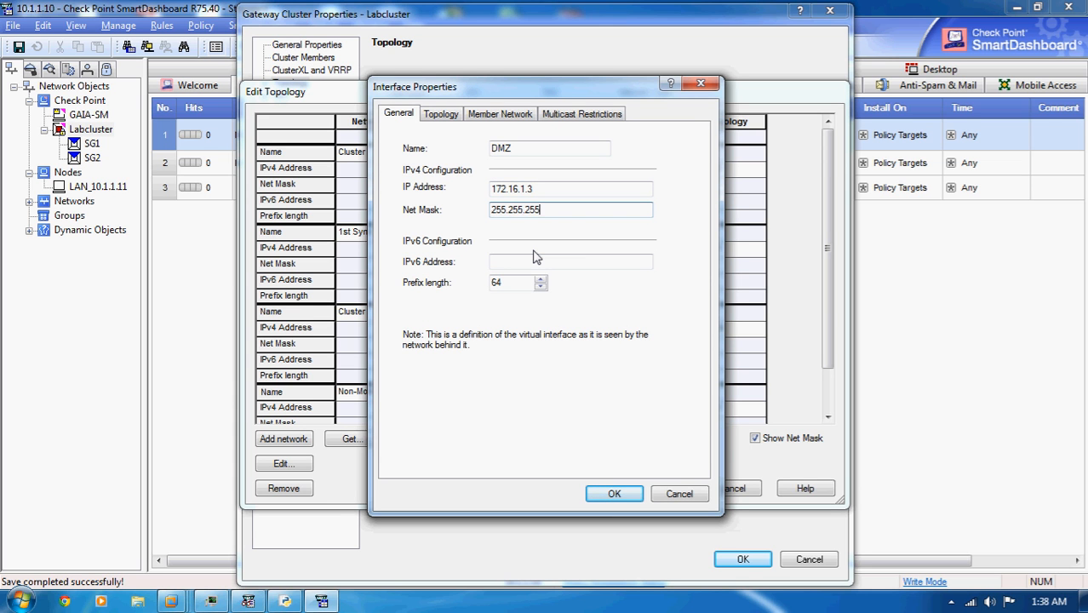
{"action": "type", "text": "55.255.255.0"}
{"action": "left_click", "coordinate": [630, 493]}
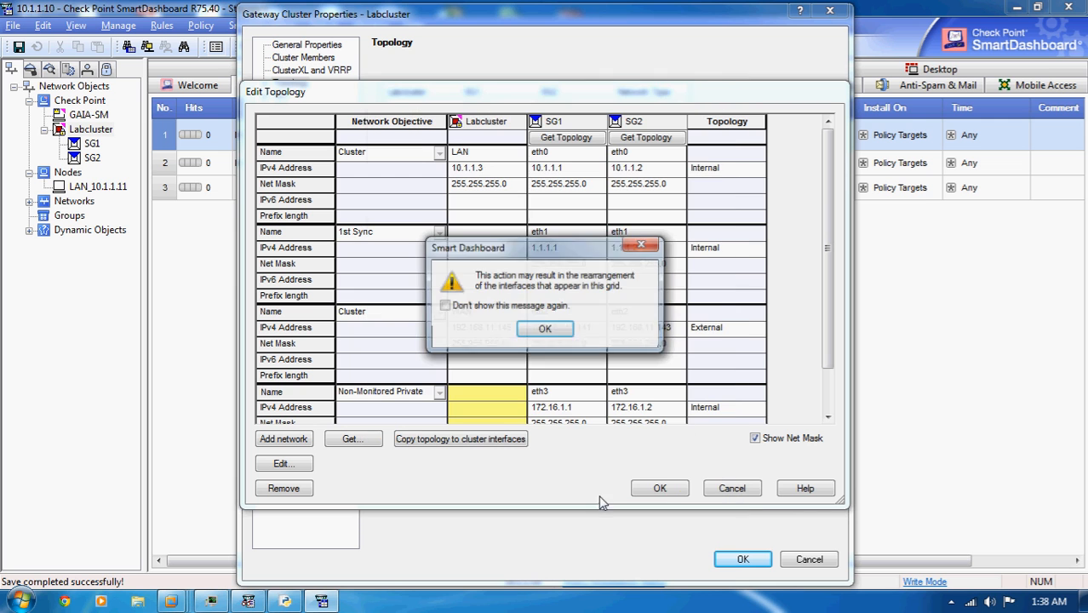
{"action": "left_click", "coordinate": [549, 333]}
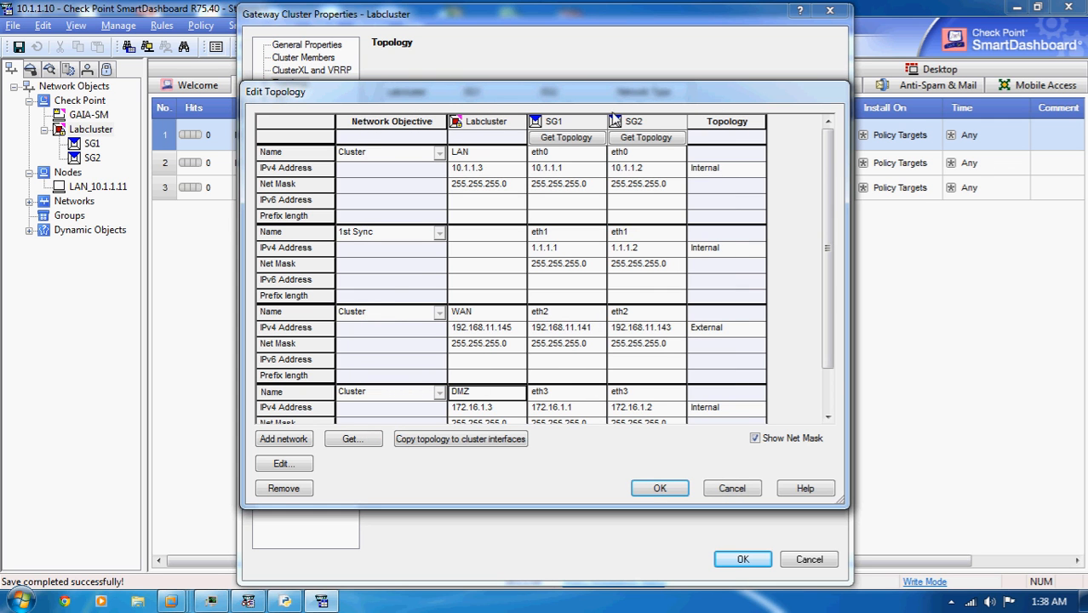
{"action": "left_click", "coordinate": [660, 488]}
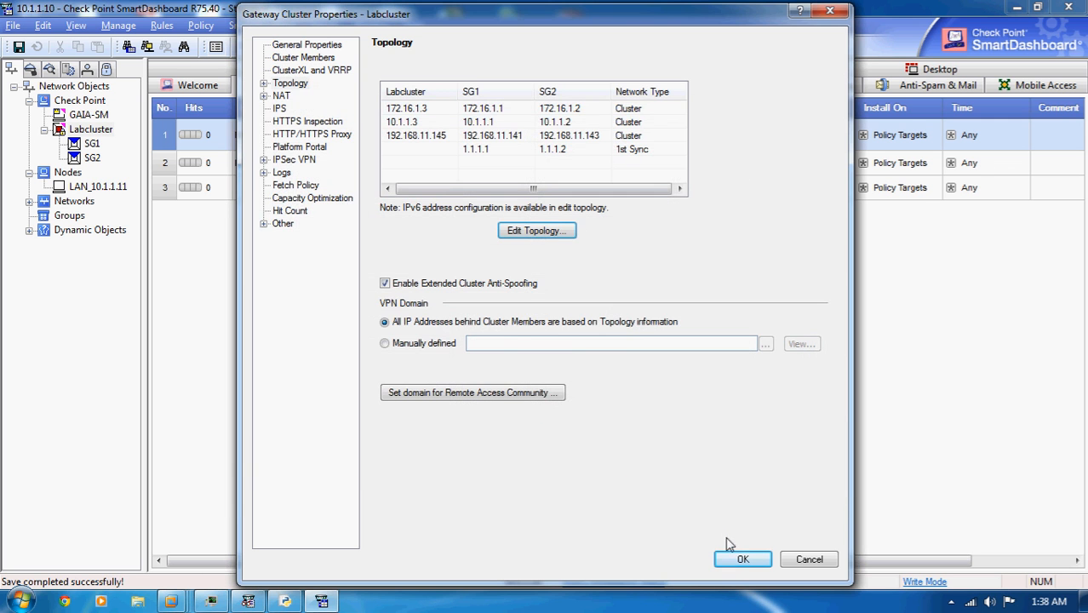
{"action": "left_click", "coordinate": [743, 562]}
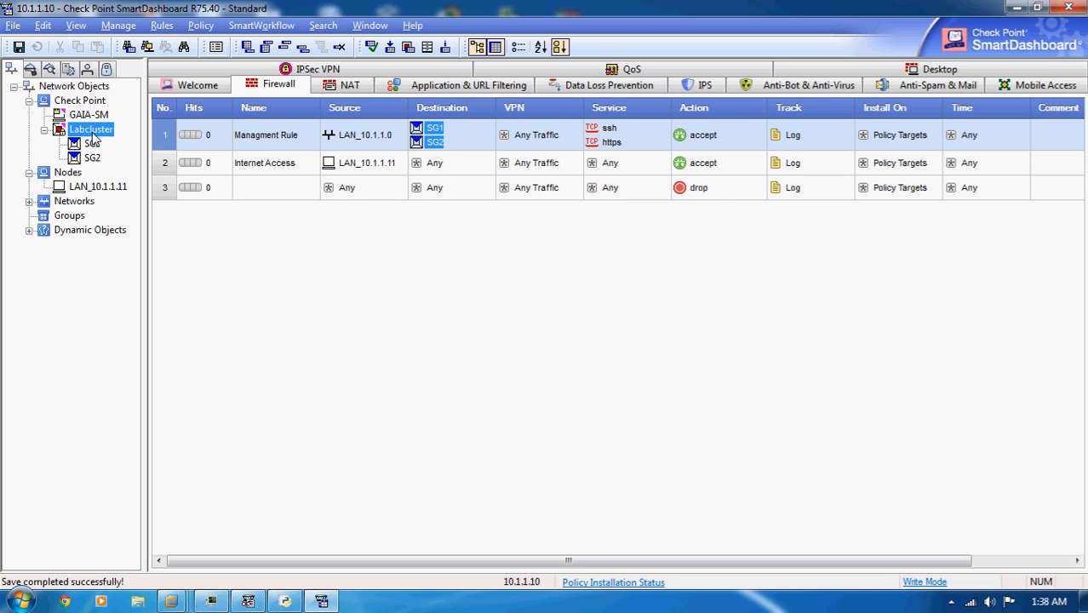
- Add Labcluster to the destination of the Managment Rule in the firewall policy
{"action": "right_click", "coordinate": [455, 138]}
{"action": "left_click", "coordinate": [515, 147]}
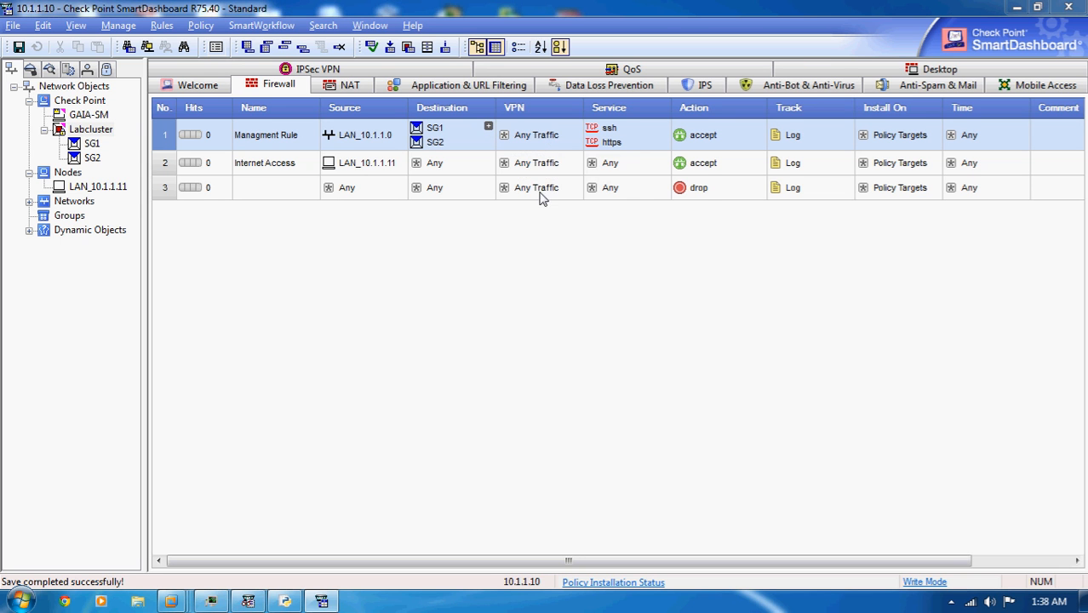
{"action": "scroll", "coordinate": [508, 300], "scroll_direction": "down", "scroll_amount": 4}
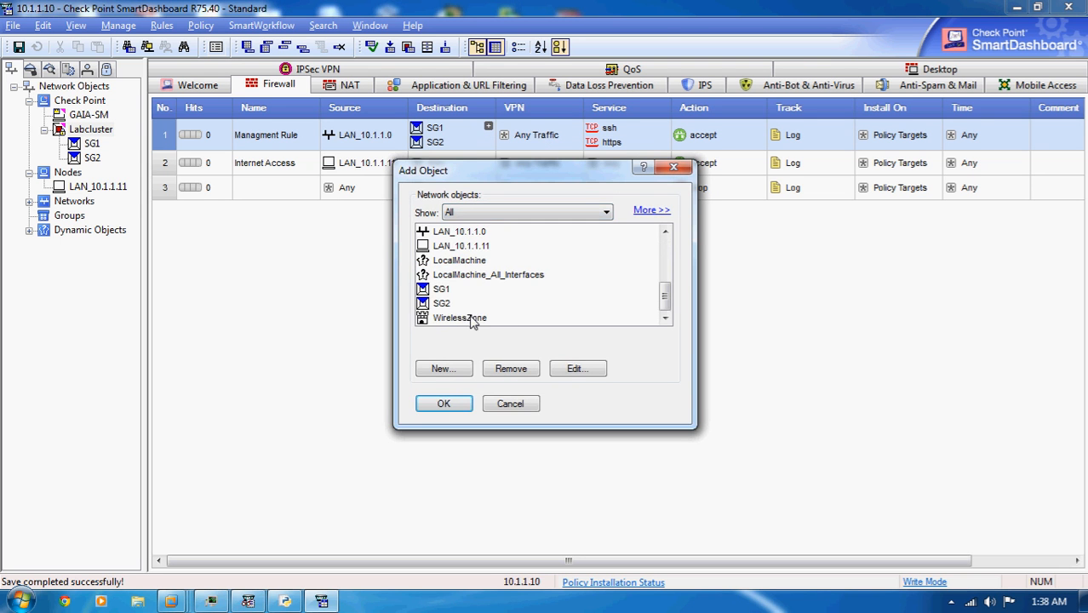
{"action": "scroll", "coordinate": [457, 291], "scroll_direction": "up", "scroll_amount": 1}
{"action": "left_click", "coordinate": [453, 259]}
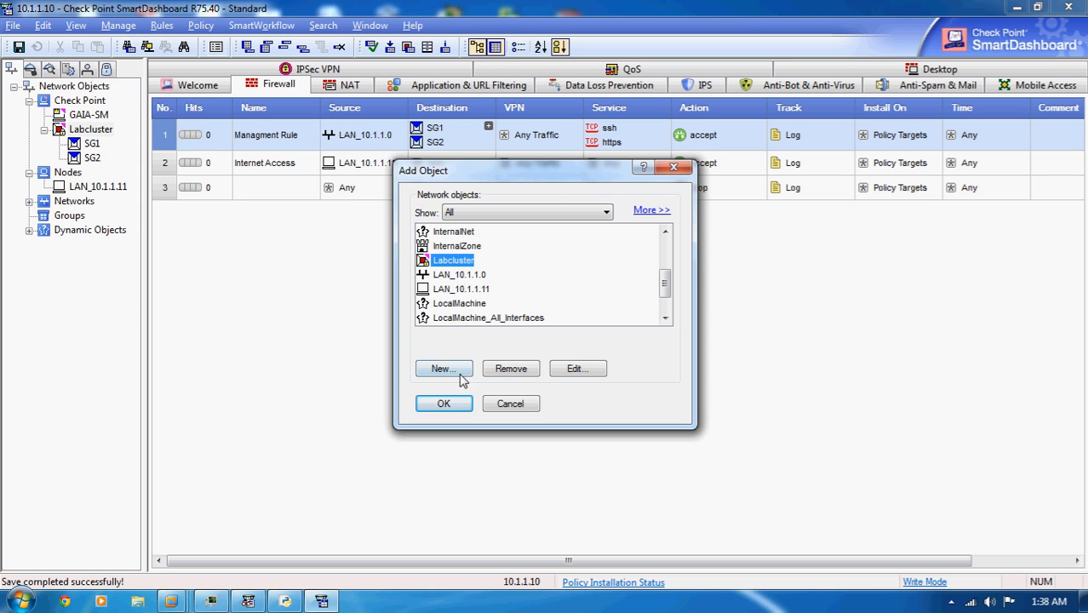
{"action": "left_click", "coordinate": [444, 403]}
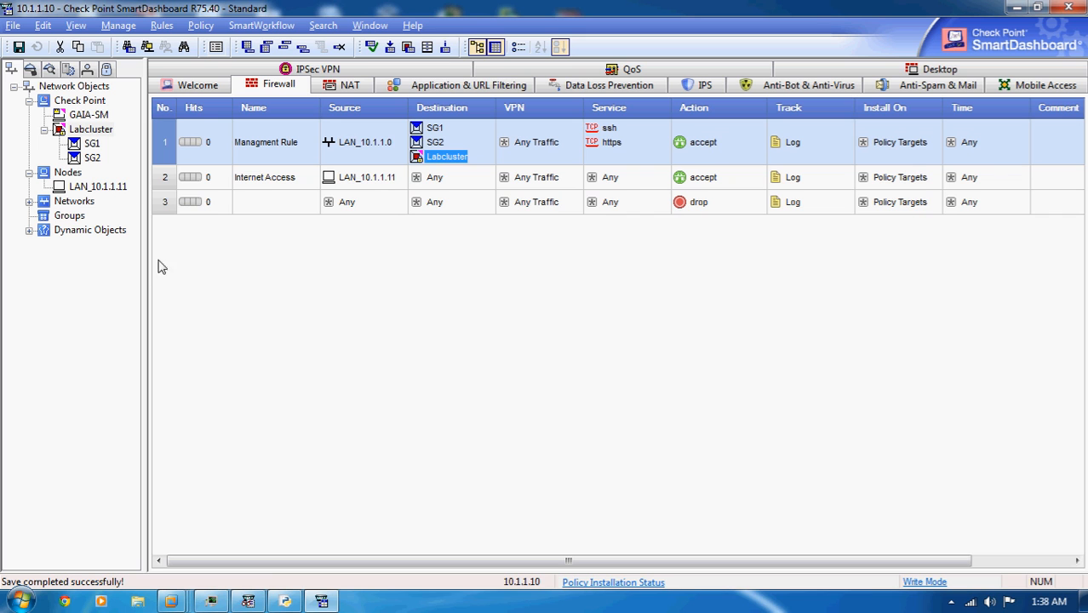
- Review the NAT settings of the host node LAN_10.1.1.11 and close its properties without changes
{"action": "left_click", "coordinate": [91, 189]}
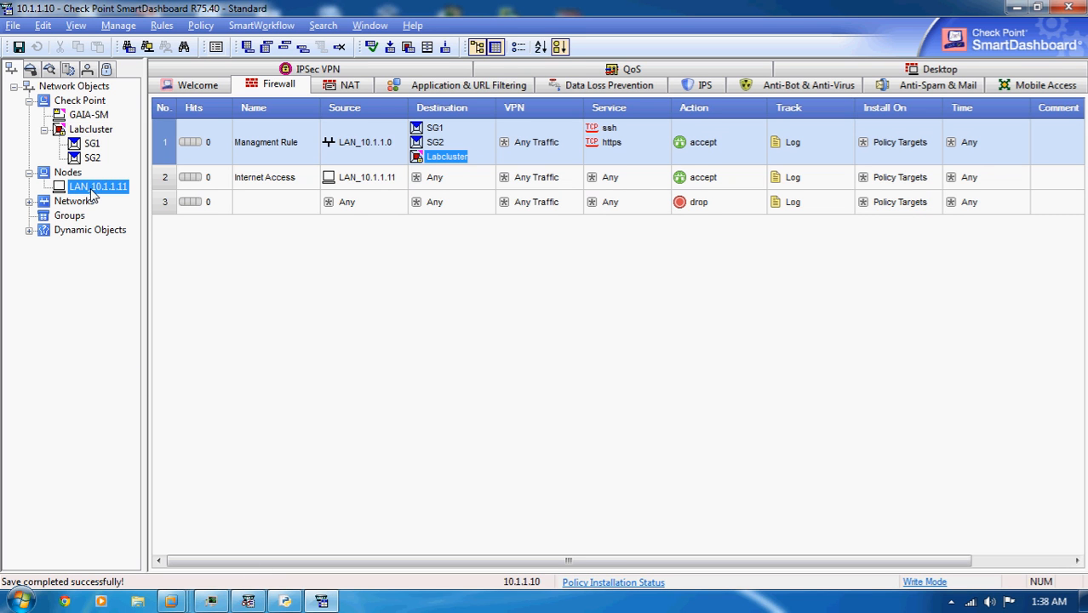
{"action": "double_click", "coordinate": [91, 189]}
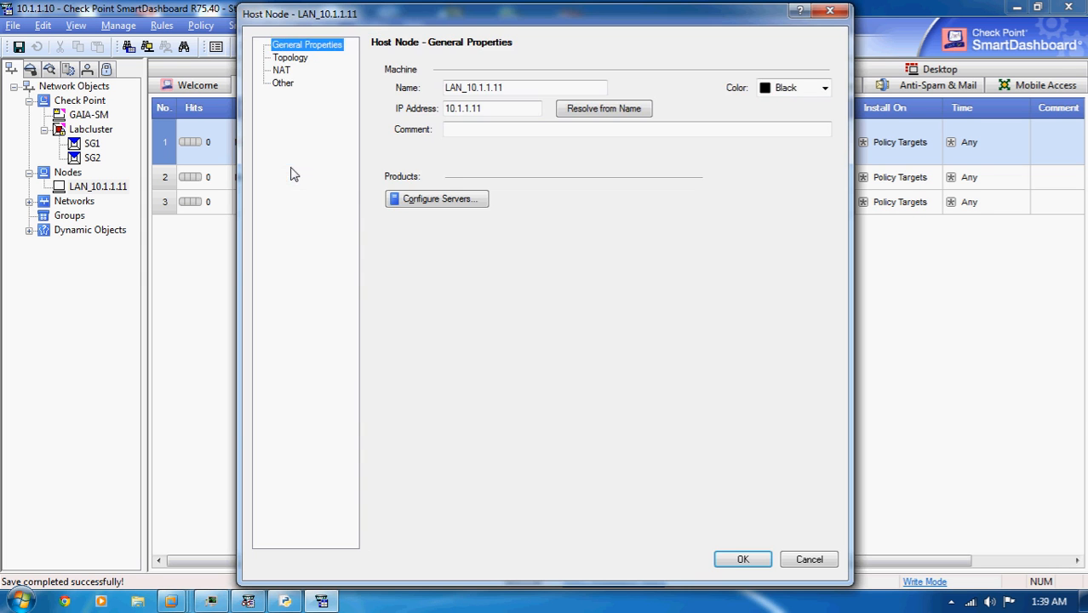
{"action": "left_click", "coordinate": [280, 70]}
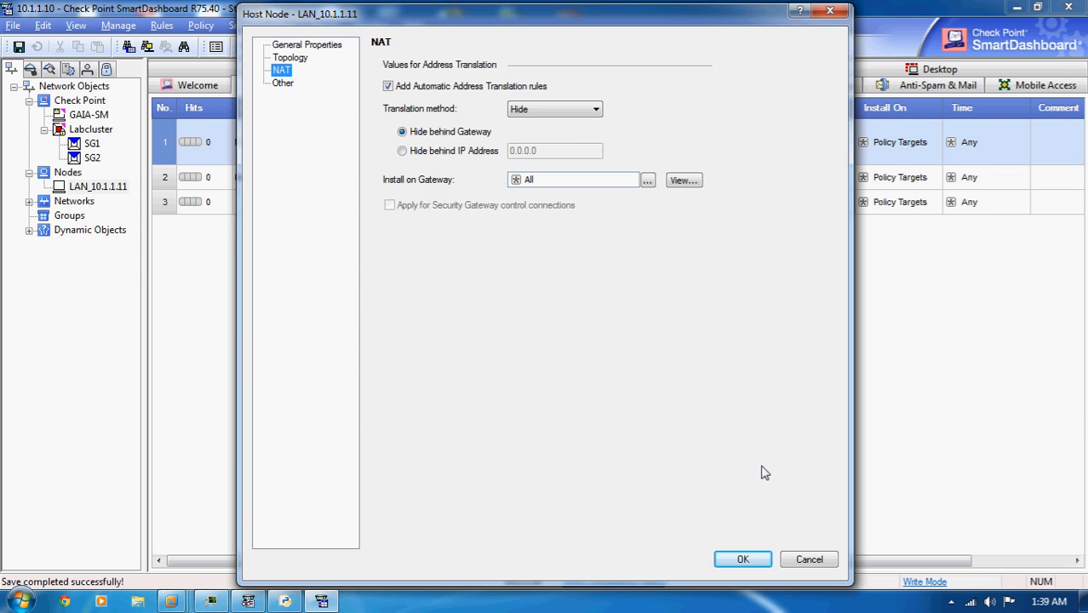
{"action": "left_click", "coordinate": [809, 560]}
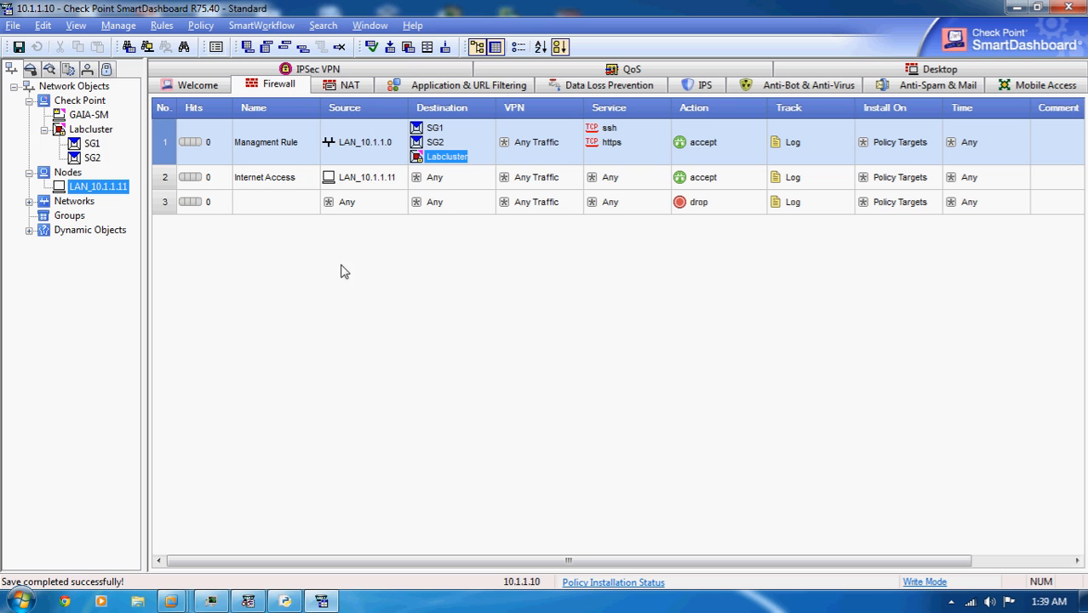
- Install the Standard policy on Labcluster
{"action": "left_click", "coordinate": [390, 47]}
{"action": "left_click", "coordinate": [575, 451]}
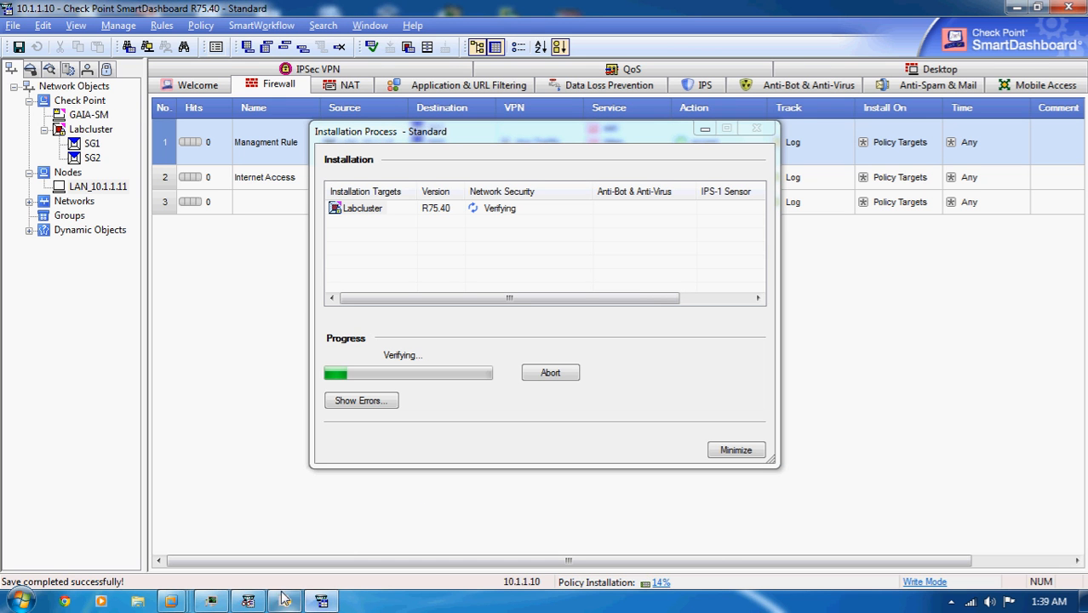
- Check the computer's CPU and memory usage in Windows Task Manager during the policy installation, and return to SmartDashboard
{"action": "left_click", "coordinate": [215, 602]}
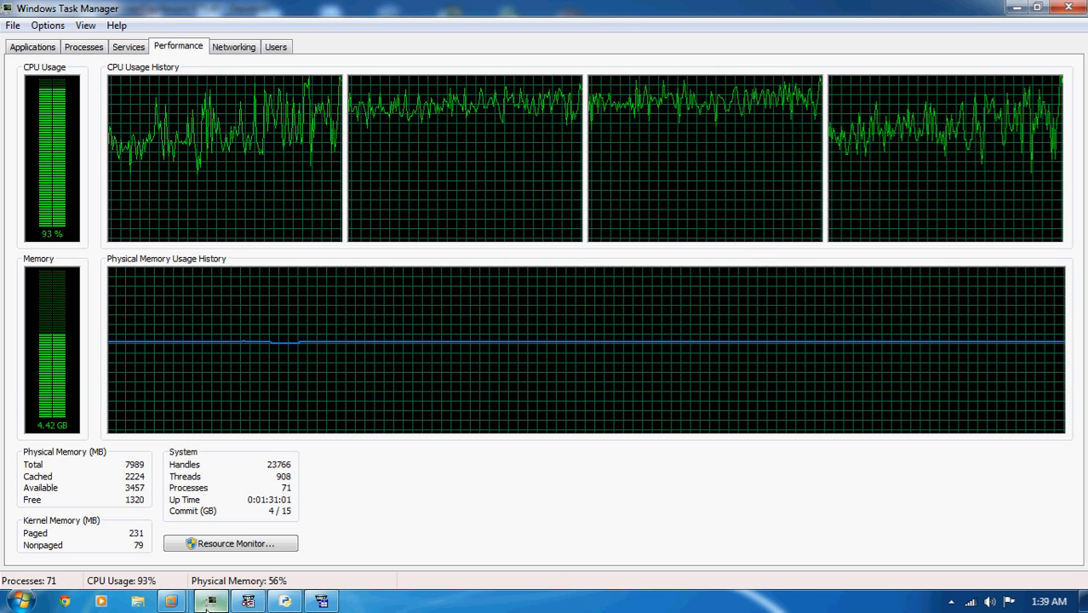
{"action": "left_click", "coordinate": [215, 603]}
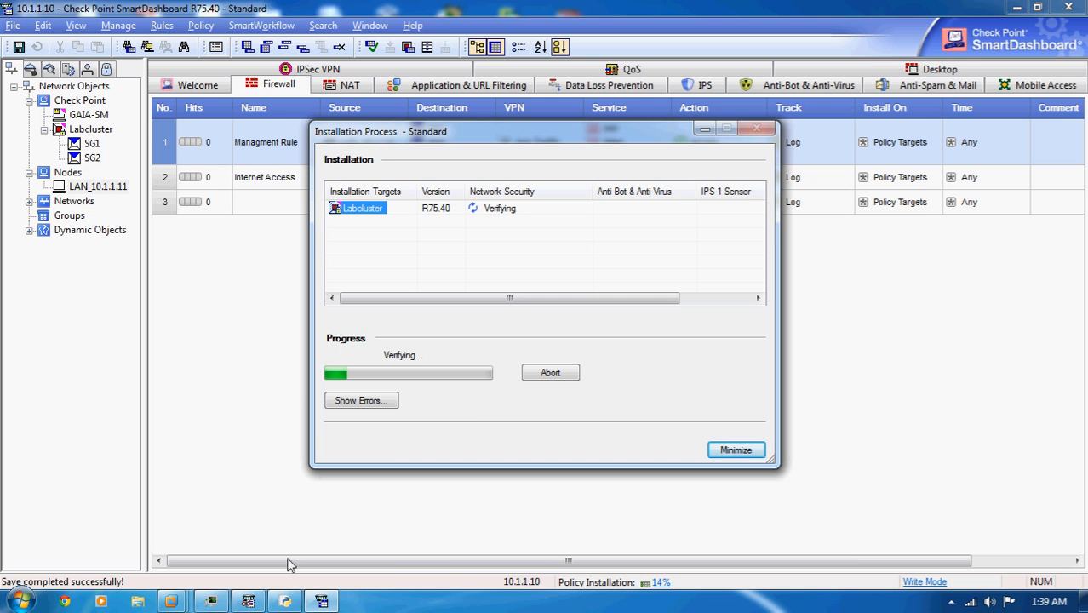
{"action": "left_click", "coordinate": [214, 603]}
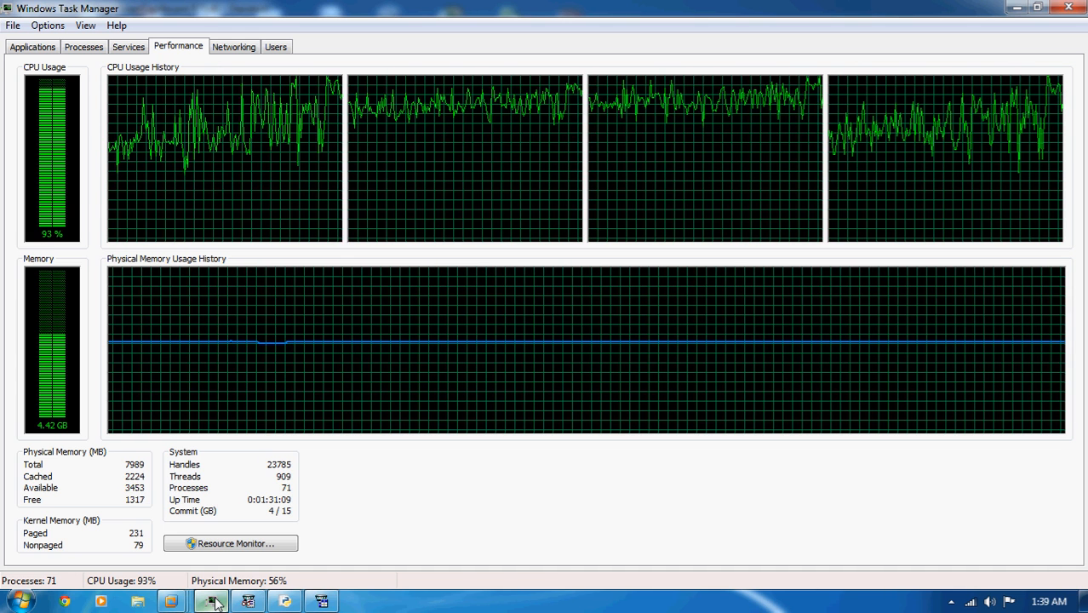
{"action": "left_click", "coordinate": [216, 603]}
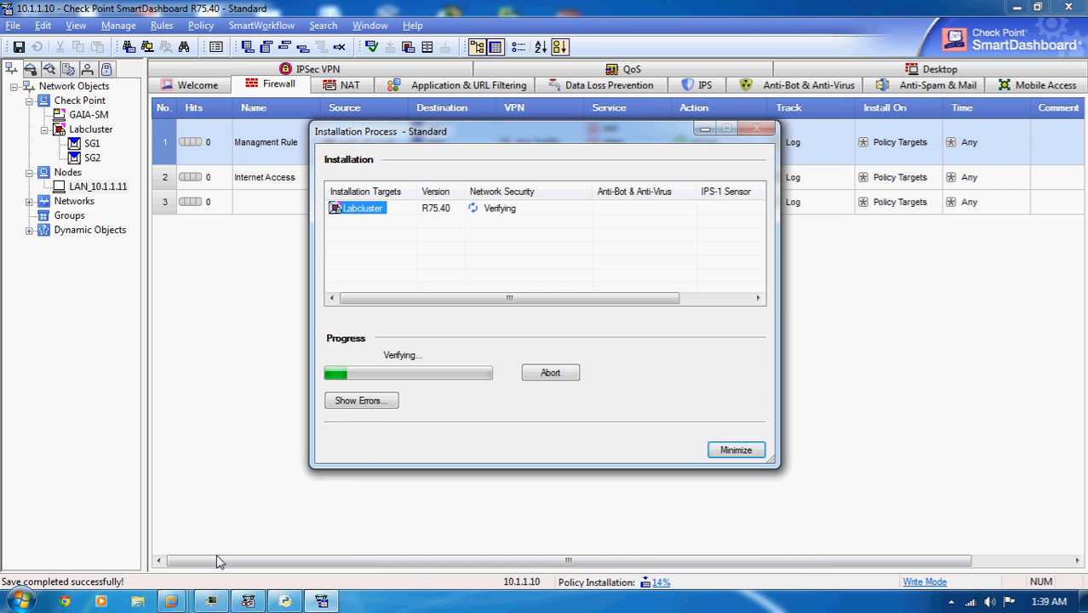
- On the Windows Server 2003 virtual machine, display the IP configuration, ping the default gateway 10.1.1.3, and return to SmartDashboard
{"action": "mouse_move", "coordinate": [248, 602]}
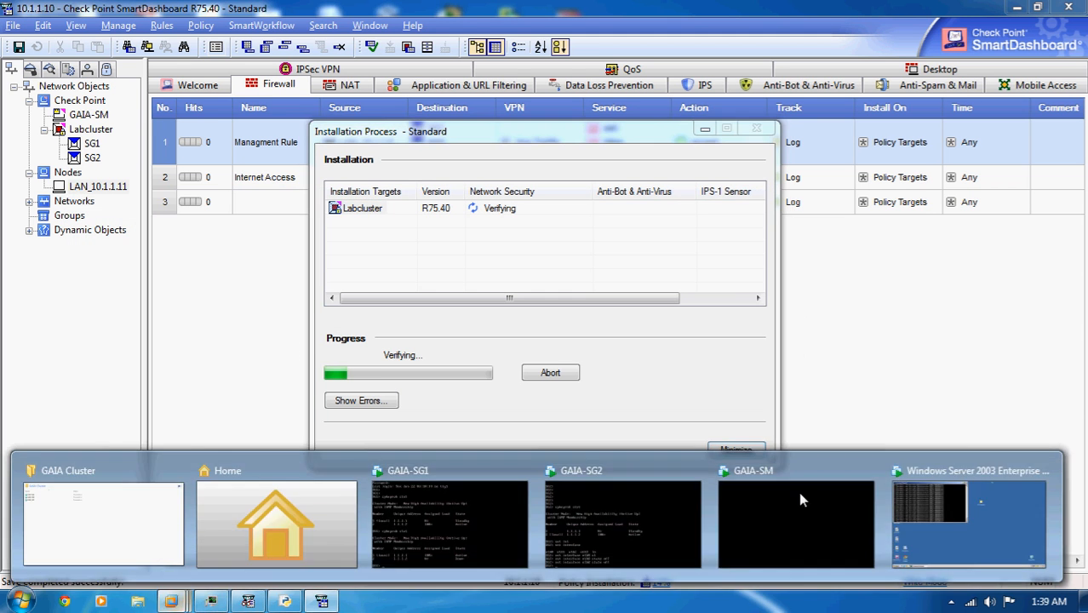
{"action": "left_click", "coordinate": [823, 514]}
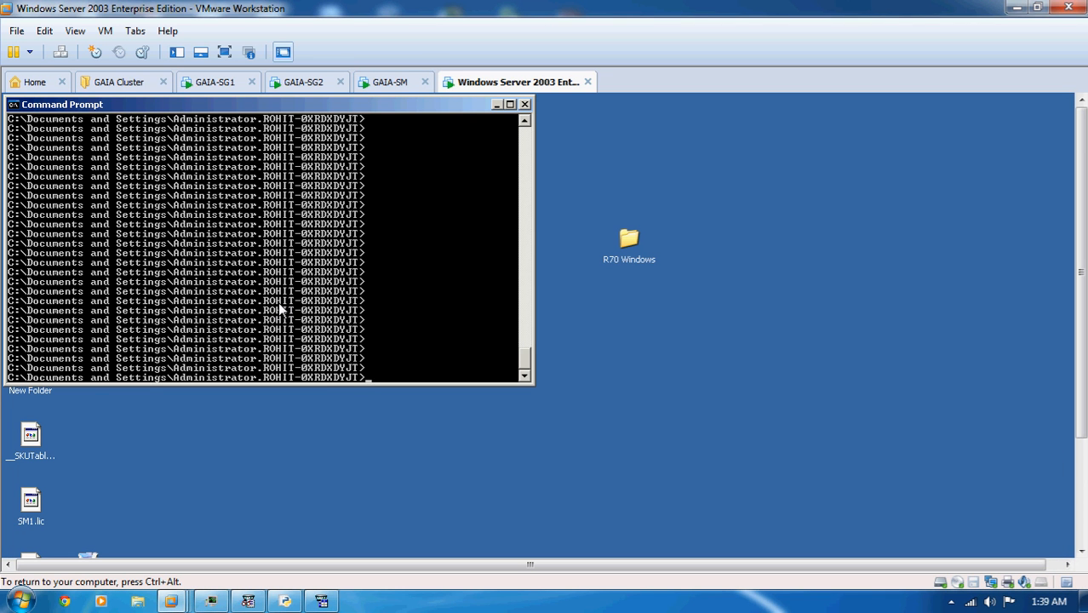
{"action": "type", "text": "ipconfig"}
{"action": "key", "text": "Return"}
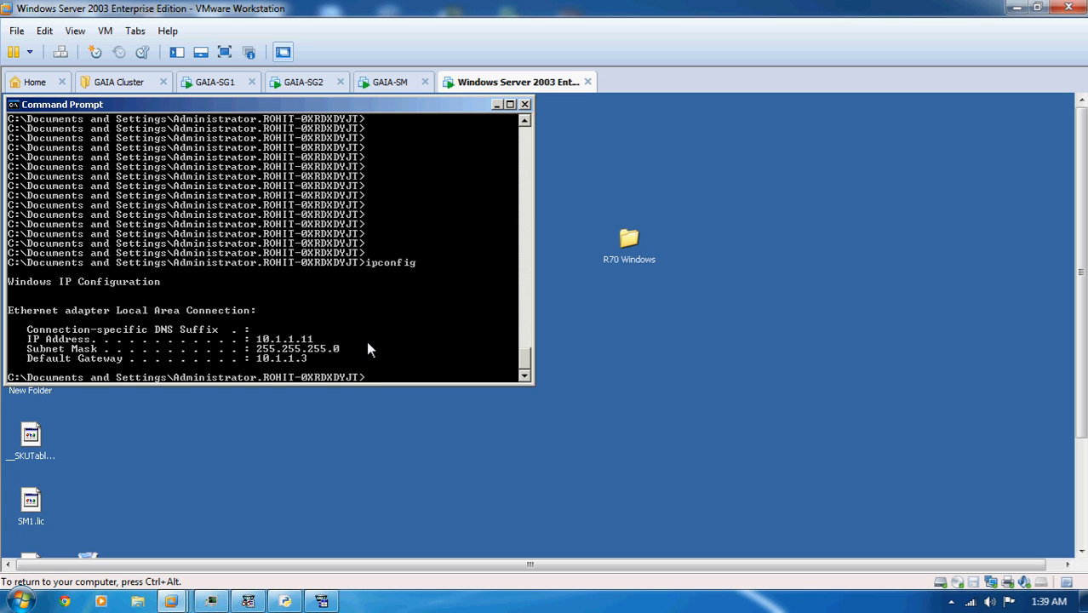
{"action": "type", "text": "ping 10.1.1.3"}
{"action": "key", "text": "Return"}
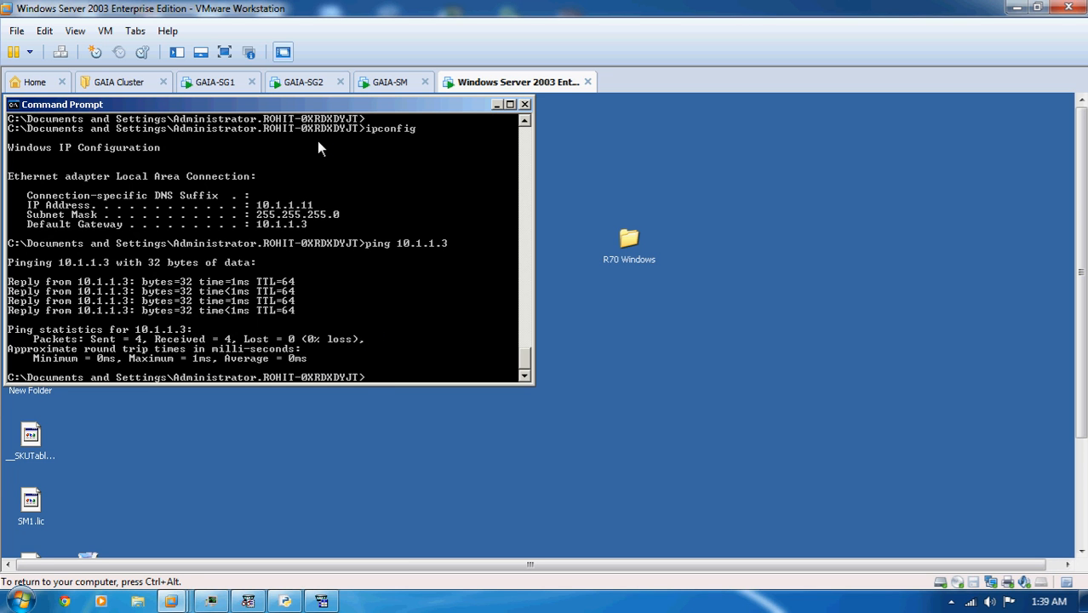
{"action": "left_click", "coordinate": [327, 600]}
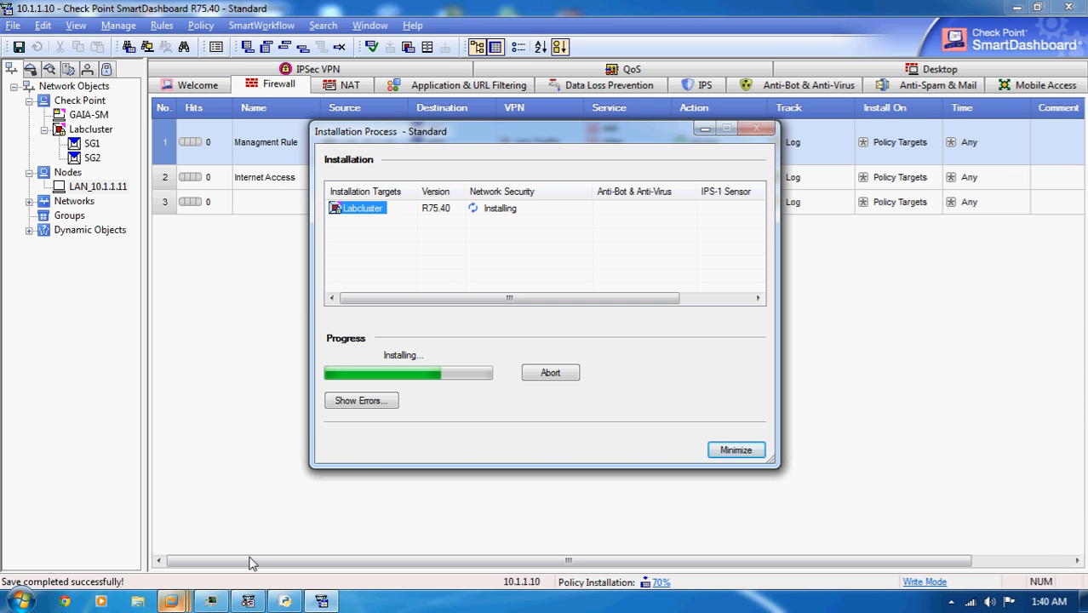
- Switch to the GAIA-SG1 virtual machine in VMware Workstation and rerun cphaprob stat to check the cluster member states
{"action": "left_click", "coordinate": [187, 605]}
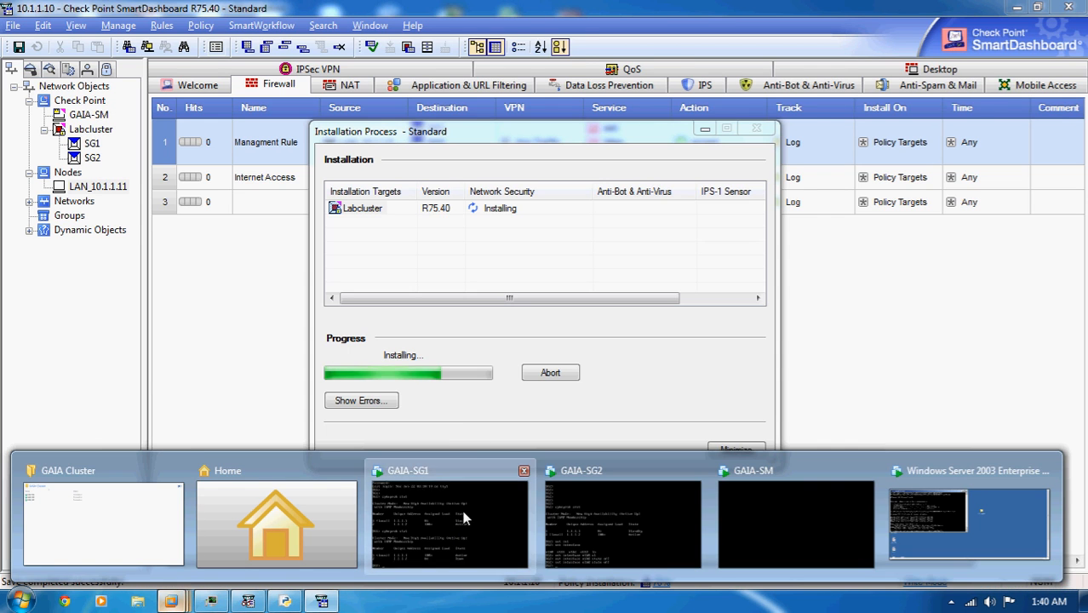
{"action": "left_click", "coordinate": [462, 521]}
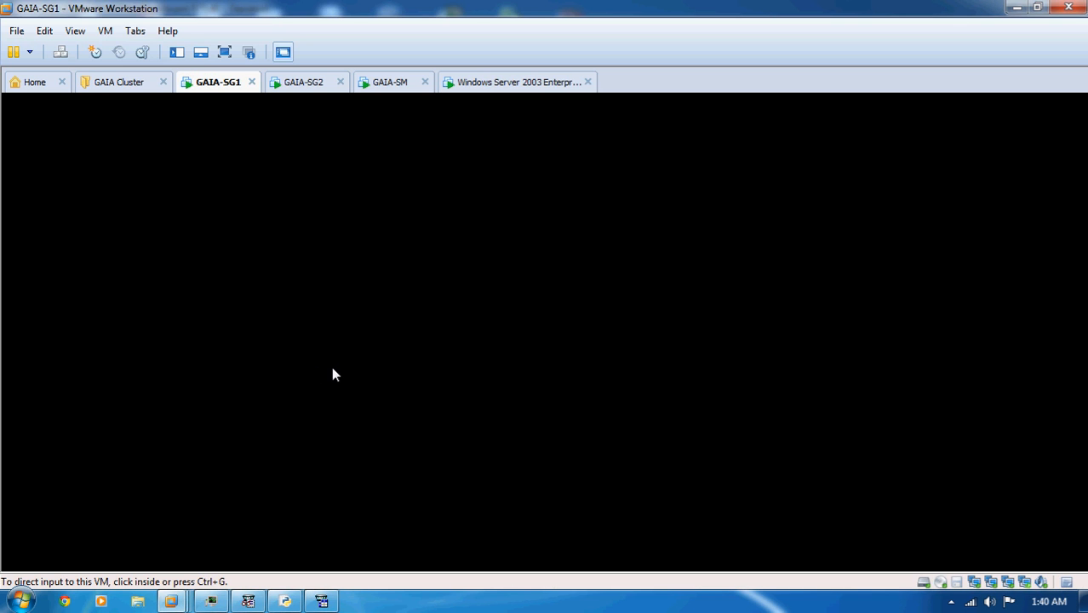
{"action": "left_click", "coordinate": [367, 320]}
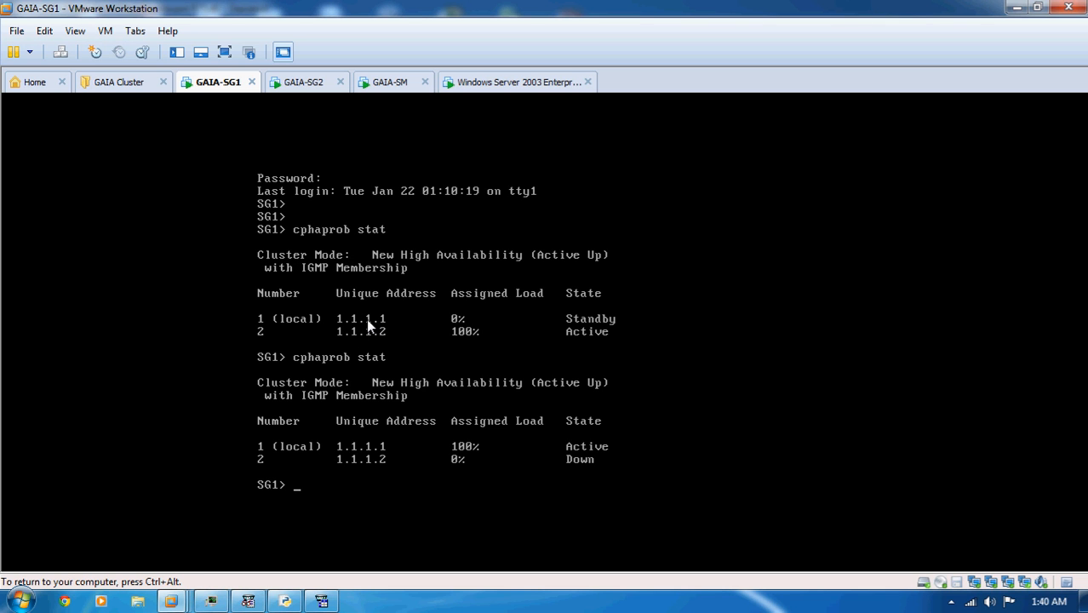
{"action": "key", "text": "Up"}
{"action": "key", "text": "Return"}
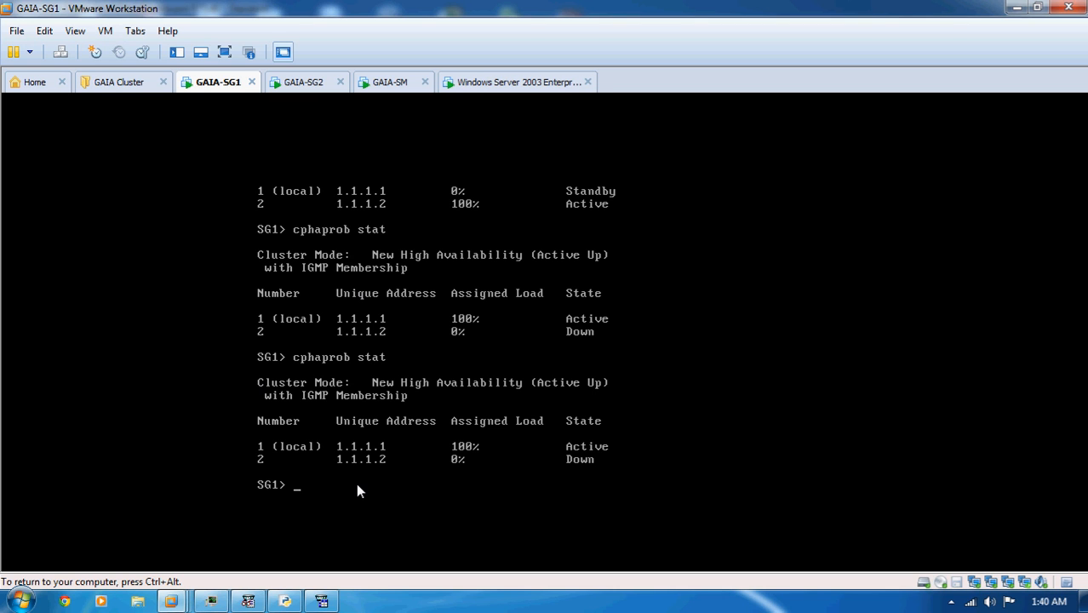
{"action": "key", "text": "ctrl+alt"}
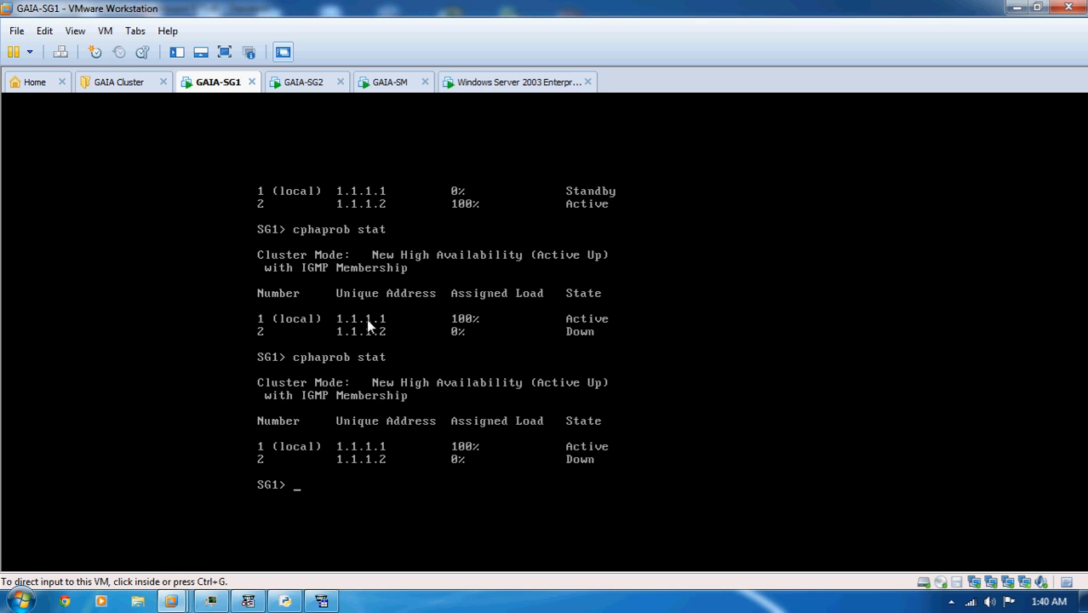
- On the GAIA-SG2 virtual machine, bring interface eth0 back up with set interface eth0 state on
{"action": "left_click", "coordinate": [303, 81]}
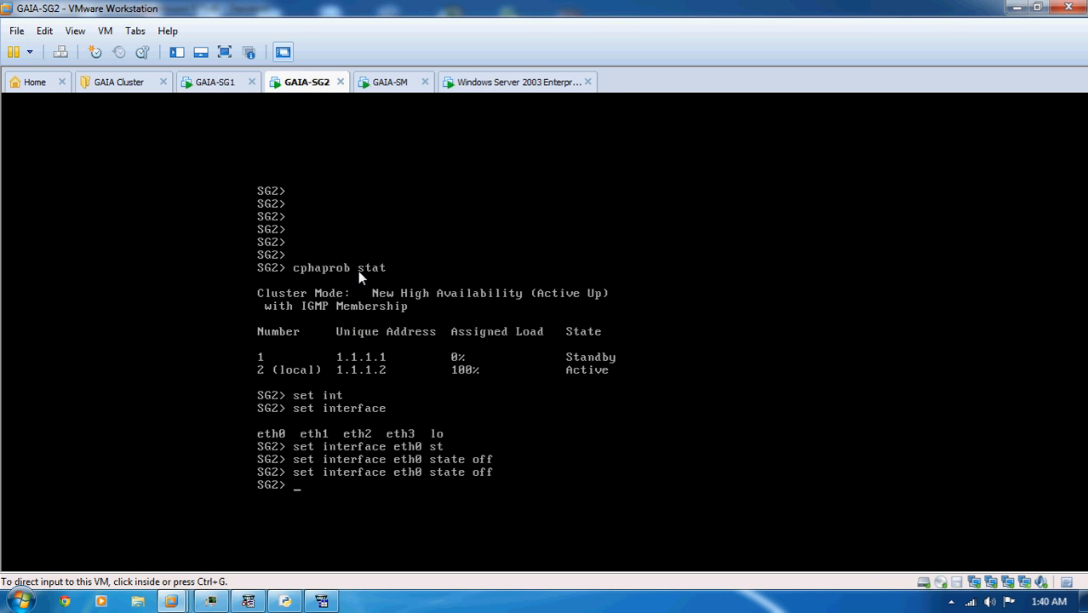
{"action": "left_click", "coordinate": [400, 340]}
{"action": "key", "text": "Up"}
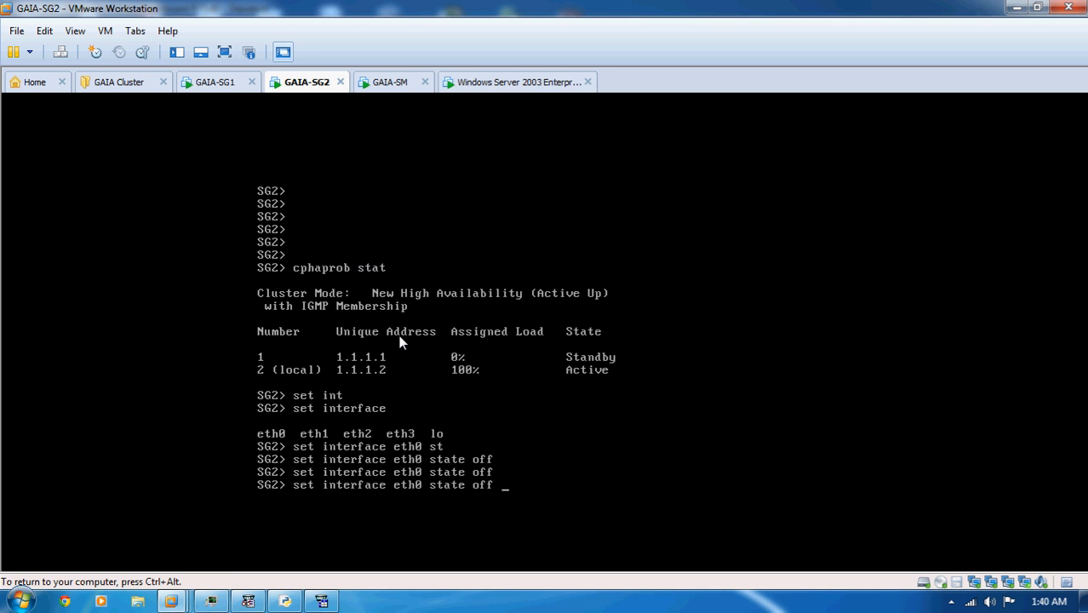
{"action": "key", "text": "BackSpace"}
{"action": "key", "text": "BackSpace"}
{"action": "type", "text": "n"}
{"action": "key", "text": "Return"}
{"action": "key", "text": "ctrl+alt"}
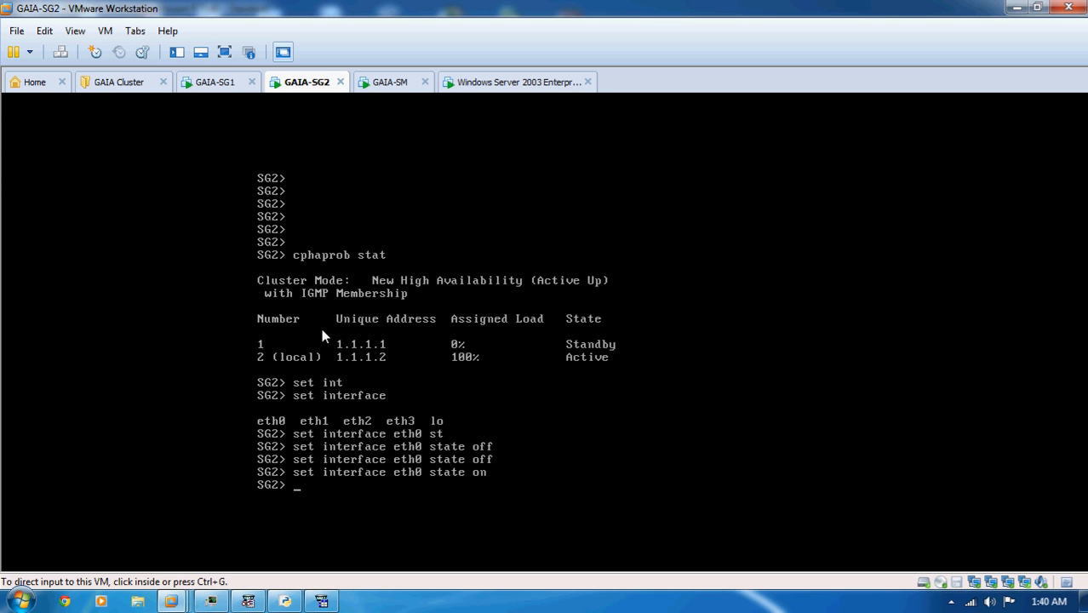
- Return to SmartDashboard, review the policy installation errors for Labcluster, and close the error list and the installation window
{"action": "left_click", "coordinate": [213, 82]}
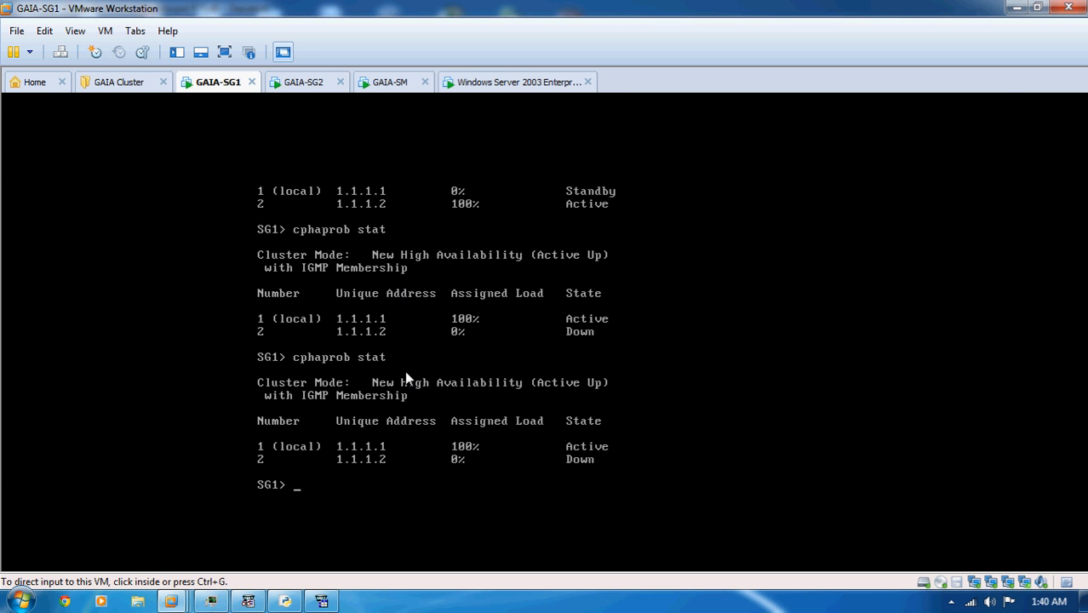
{"action": "left_click", "coordinate": [324, 601]}
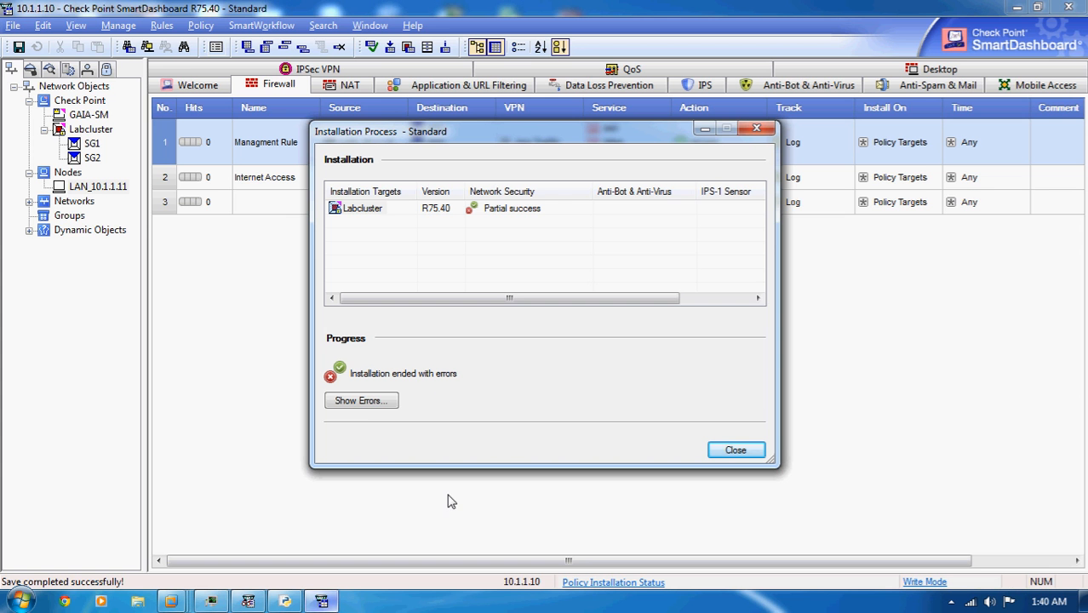
{"action": "left_click", "coordinate": [372, 400]}
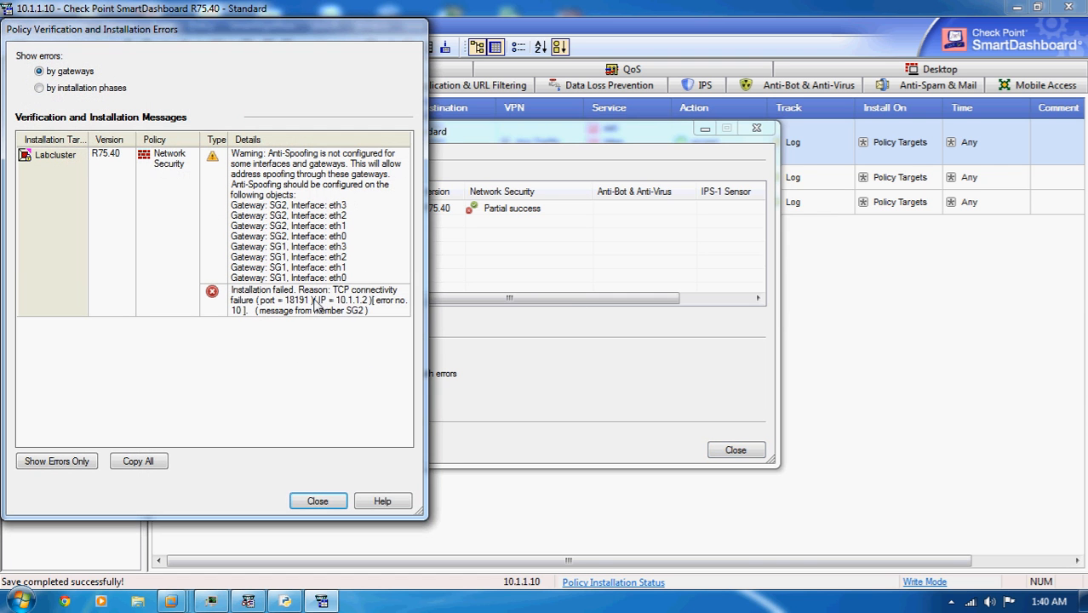
{"action": "left_click", "coordinate": [320, 502]}
{"action": "left_click", "coordinate": [734, 450]}
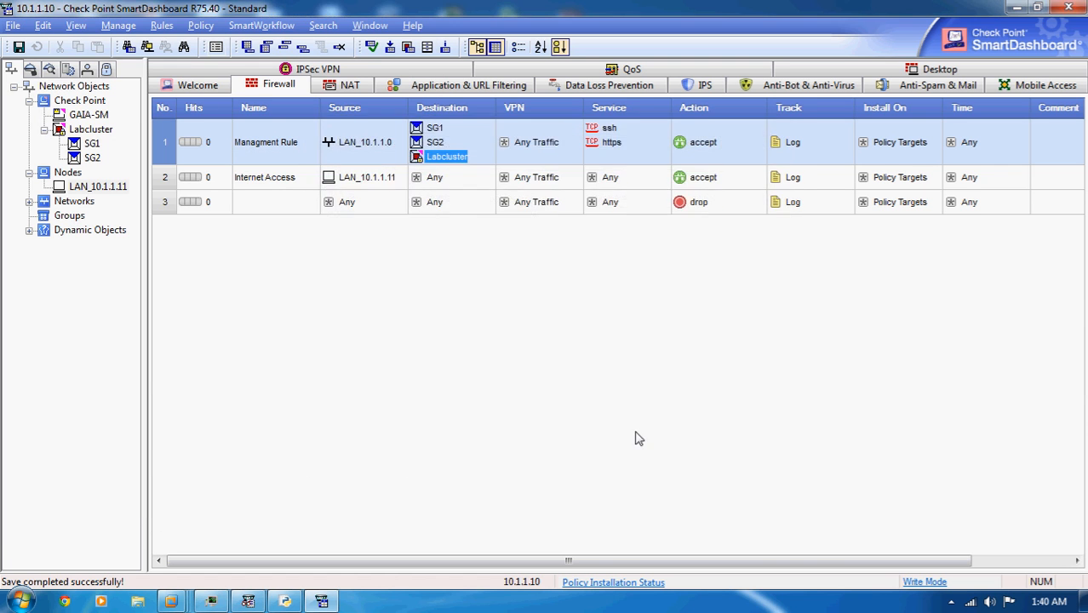
- Install the Standard policy on Labcluster again
{"action": "left_click", "coordinate": [399, 48]}
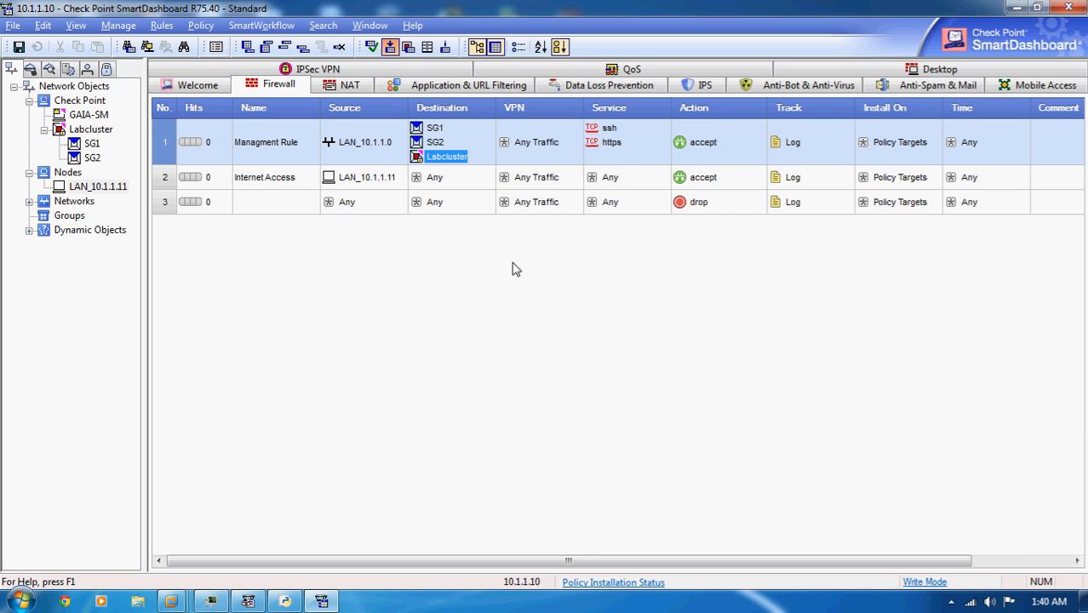
{"action": "left_click", "coordinate": [578, 461]}
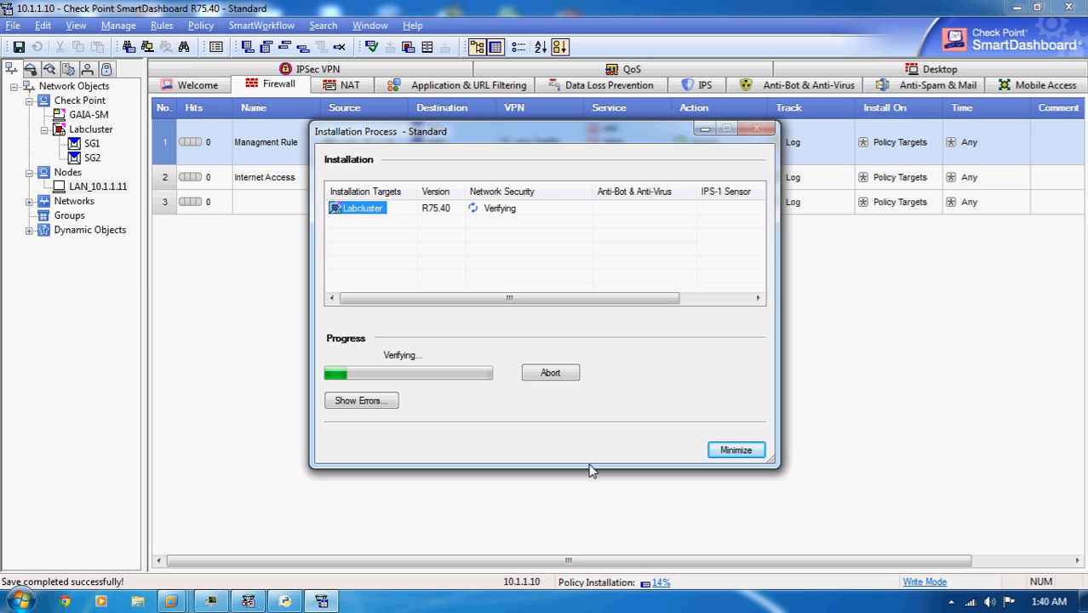
- Check the latest log records in SmartView Tracker and close it without saving changes to the All Records query
{"action": "left_click", "coordinate": [250, 605]}
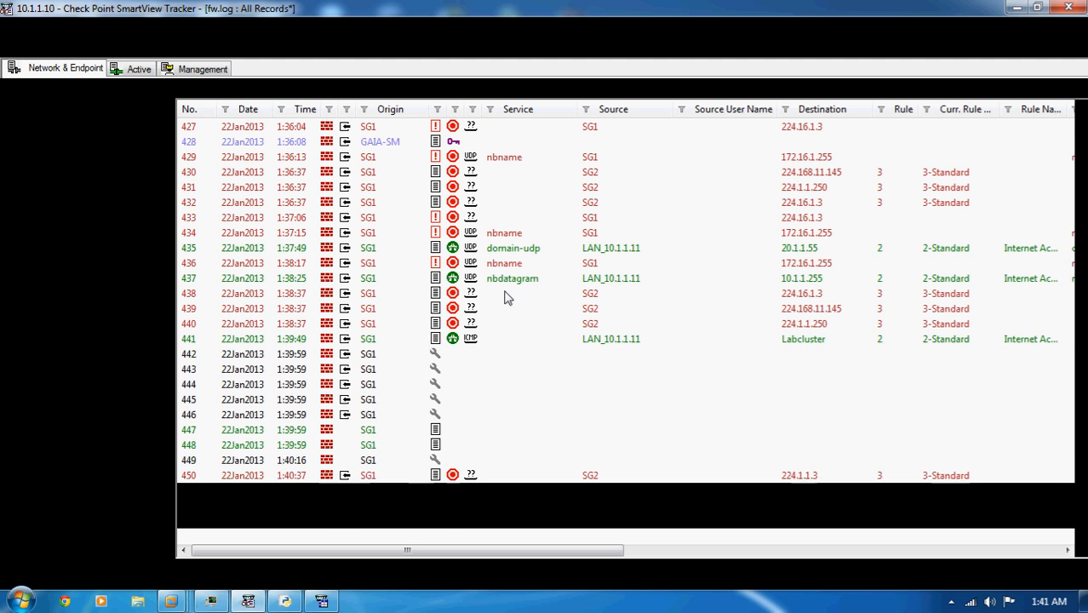
{"action": "left_click", "coordinate": [368, 88]}
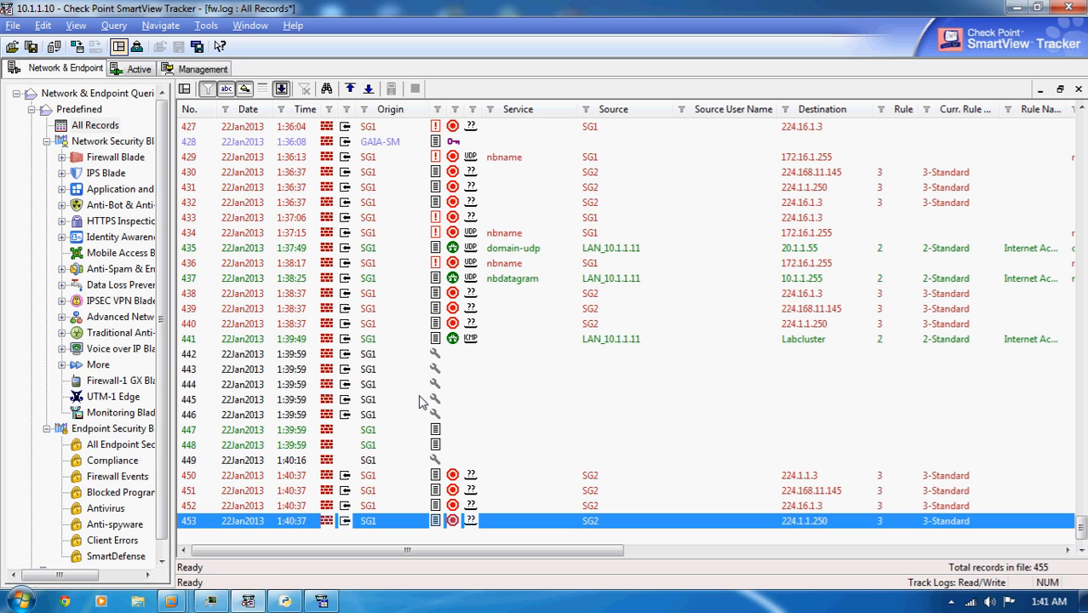
{"action": "left_click", "coordinate": [1071, 8]}
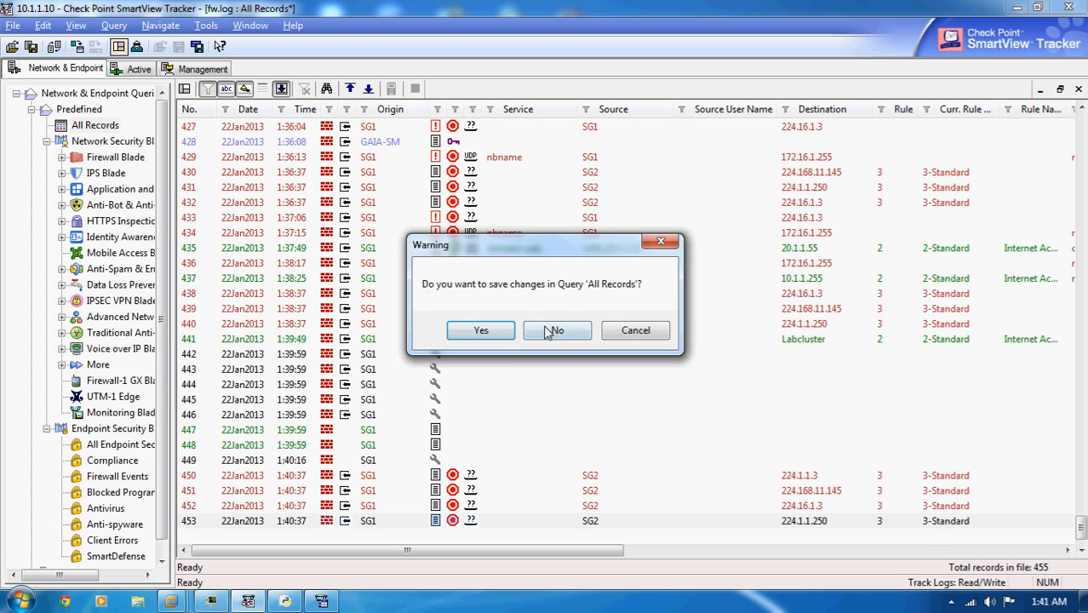
{"action": "left_click", "coordinate": [553, 326]}
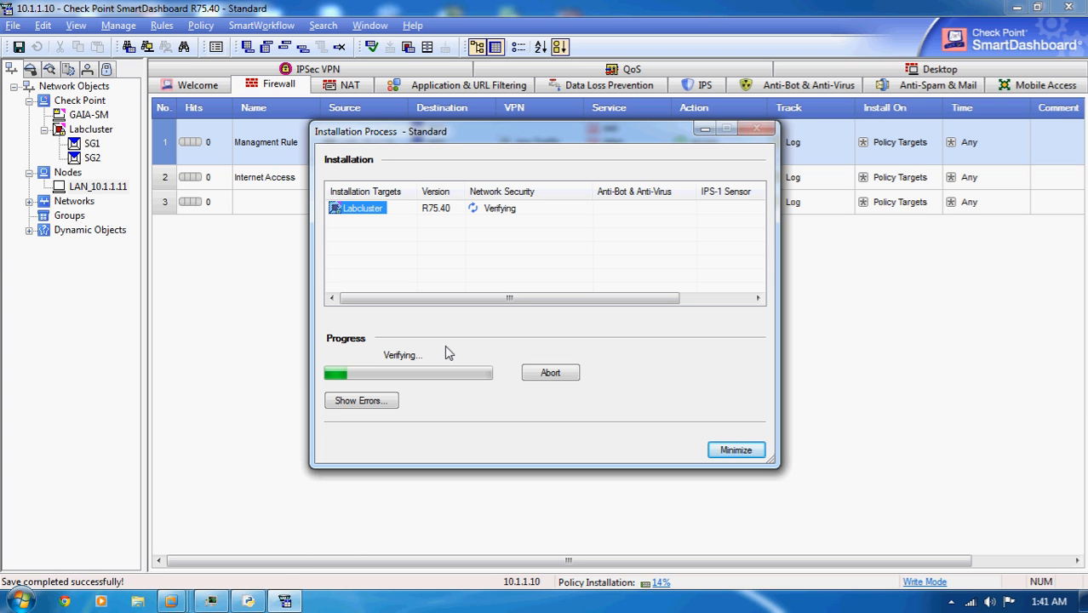
- Examine the CPU load per process and the overall performance graphs in Windows Task Manager, and return to SmartDashboard
{"action": "left_click", "coordinate": [206, 601]}
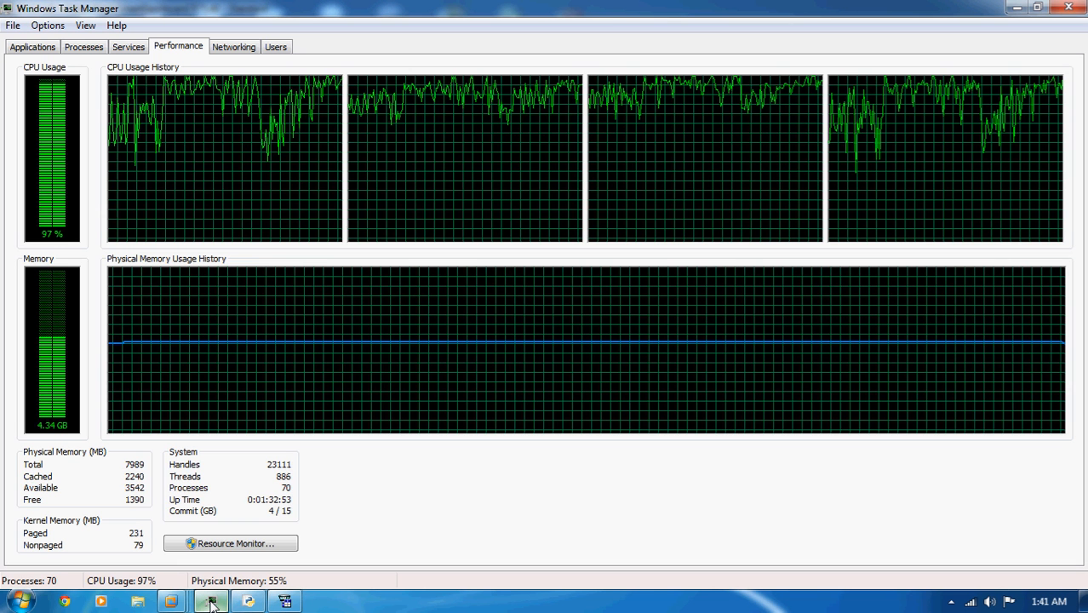
{"action": "left_click", "coordinate": [212, 605]}
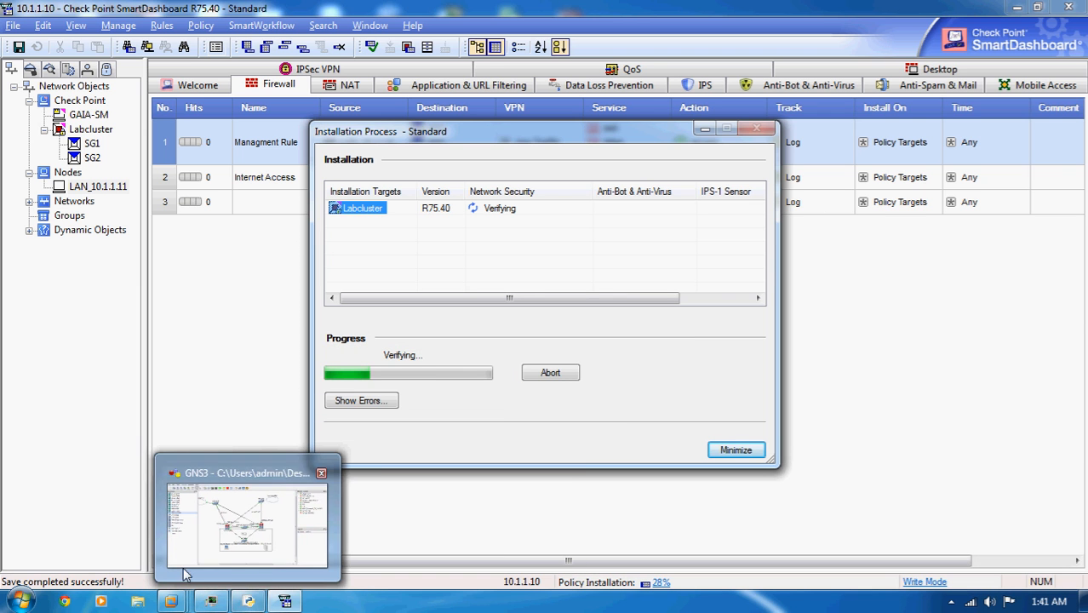
{"action": "left_click", "coordinate": [215, 532]}
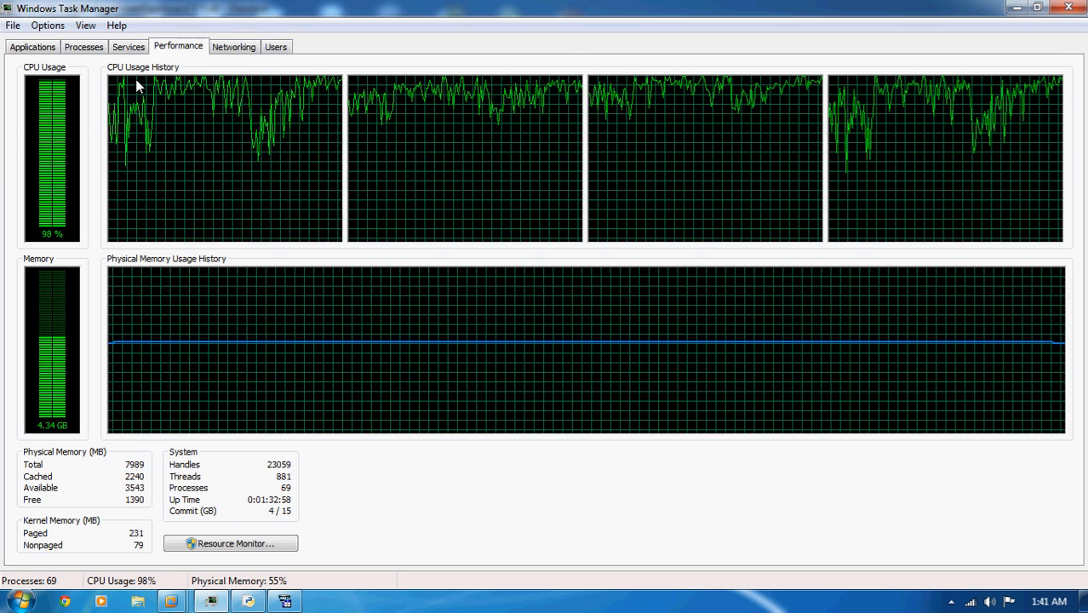
{"action": "left_click", "coordinate": [83, 48]}
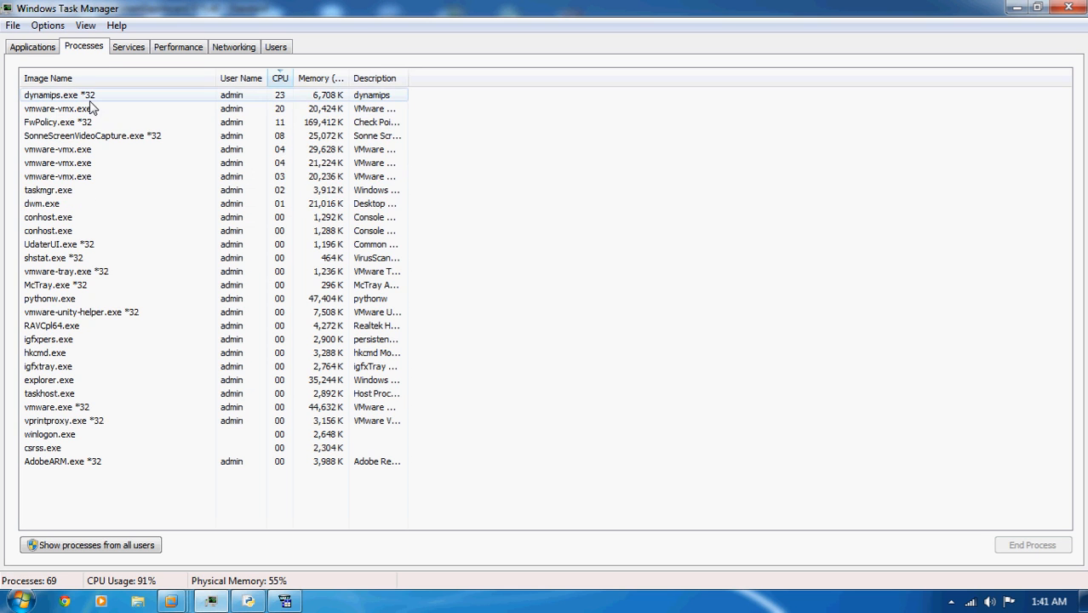
{"action": "left_click", "coordinate": [276, 97]}
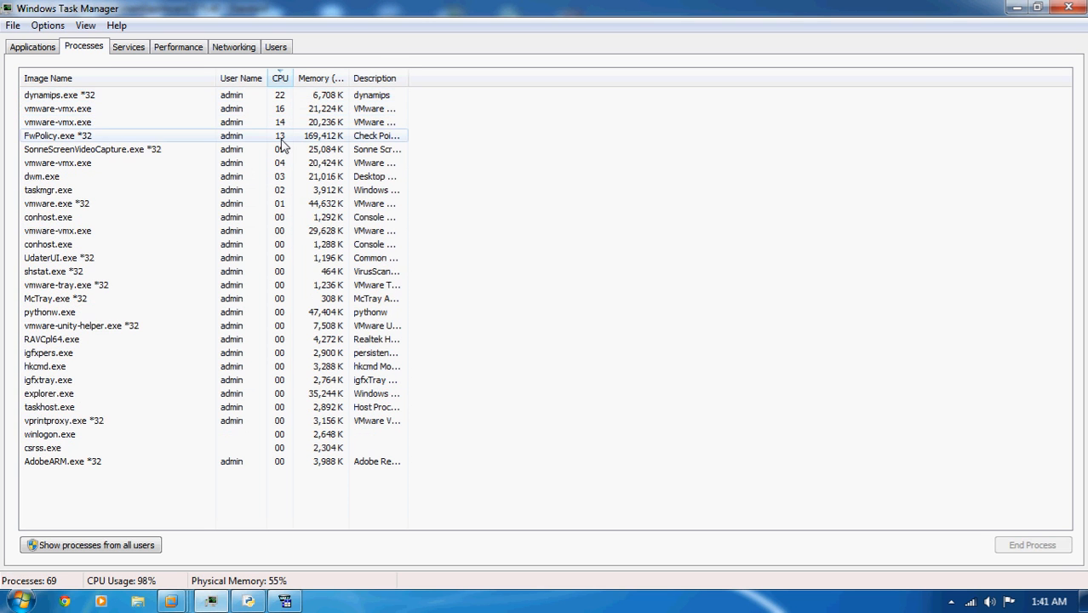
{"action": "left_click", "coordinate": [180, 47]}
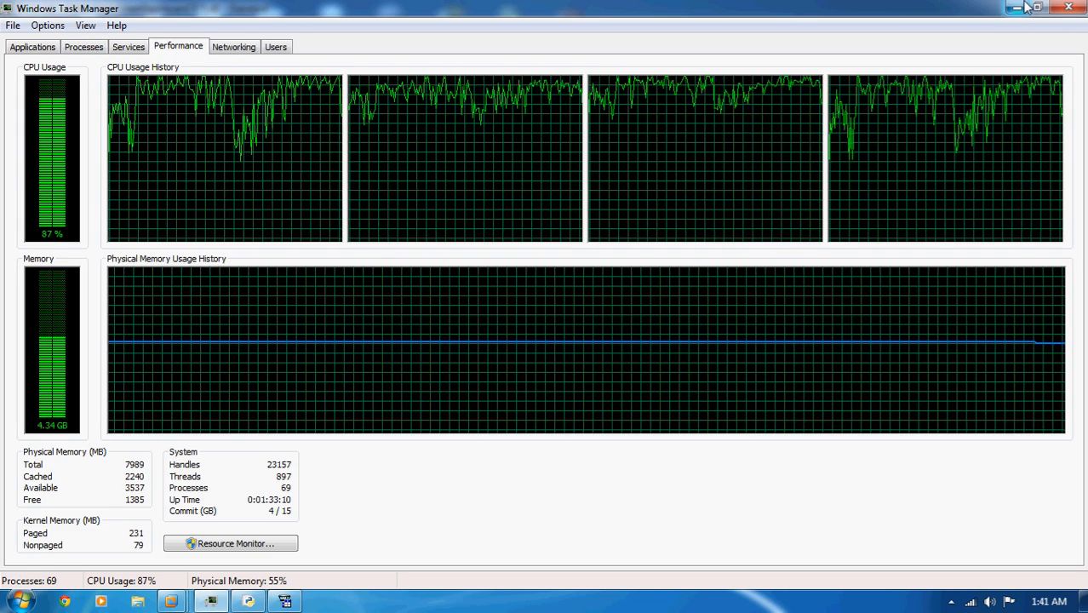
{"action": "left_click", "coordinate": [1068, 8]}
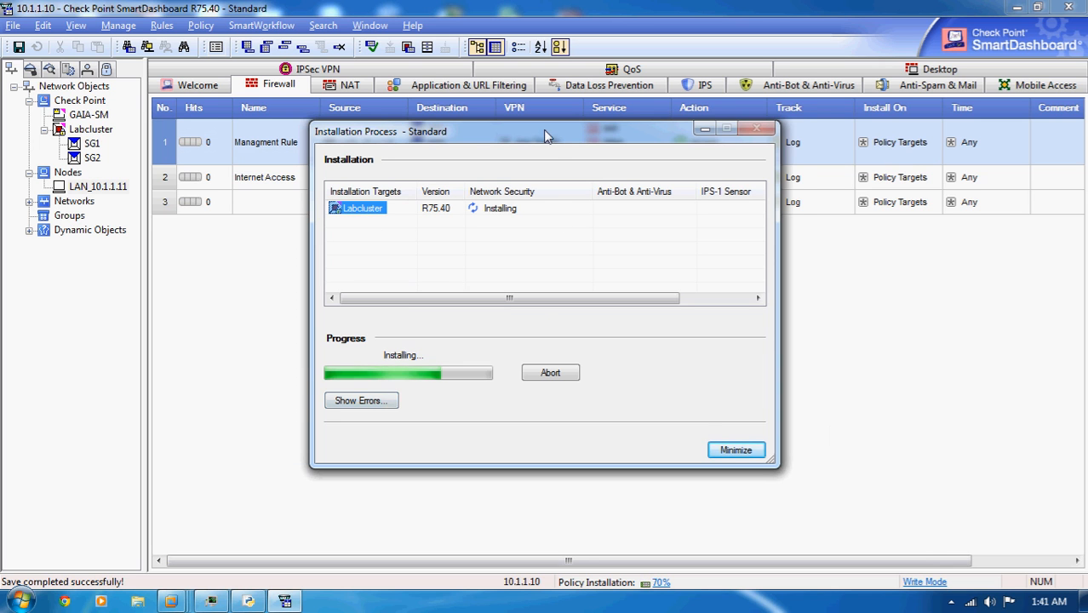
- Ping 10.1.1.3 again from the Windows Server 2003 virtual machine during the installation, and return to SmartDashboard to check the installation status
{"action": "left_click_drag", "start_coordinate": [550, 129], "coordinate": [426, 132]}
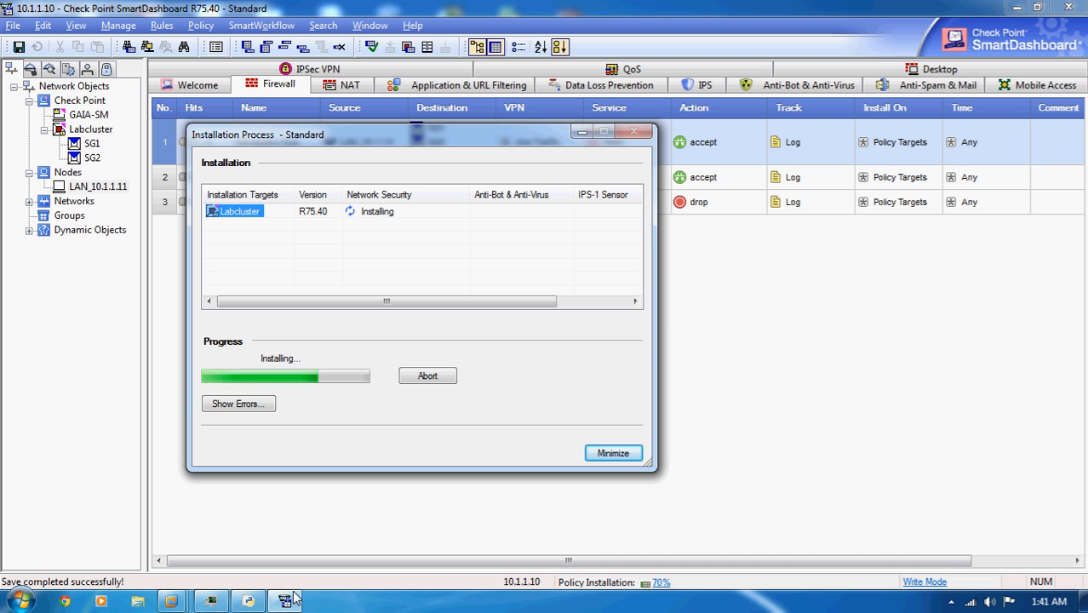
{"action": "left_click", "coordinate": [170, 602]}
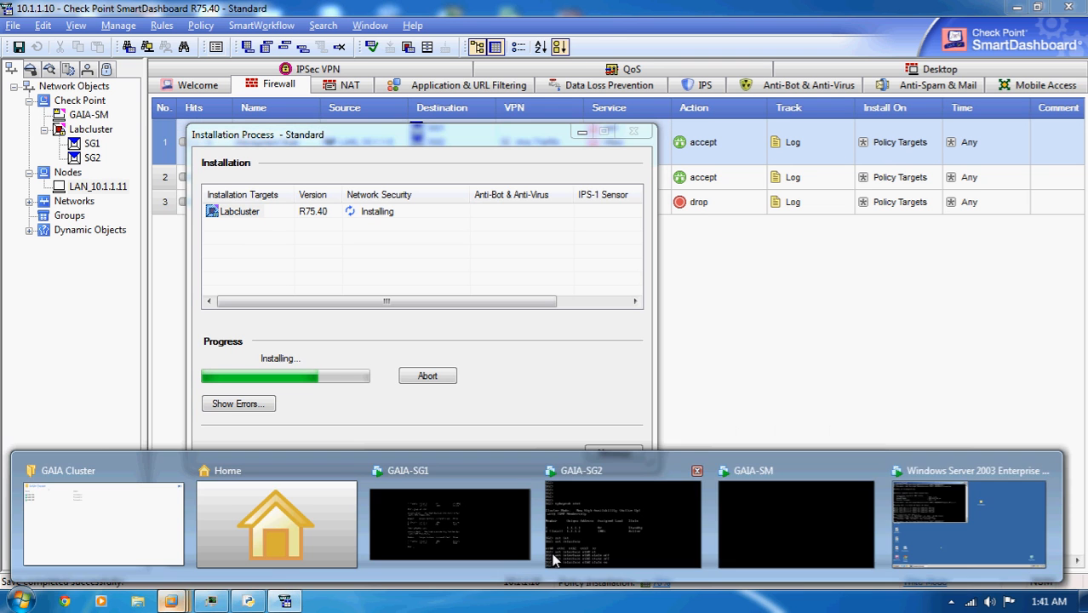
{"action": "left_click", "coordinate": [967, 515]}
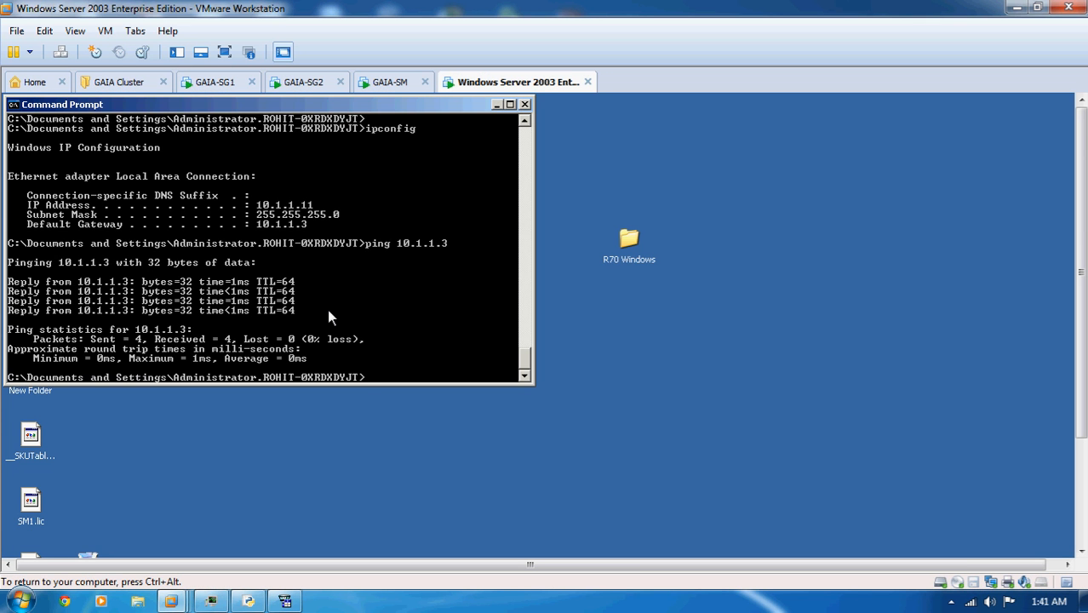
{"action": "key", "text": "Up"}
{"action": "key", "text": "Return"}
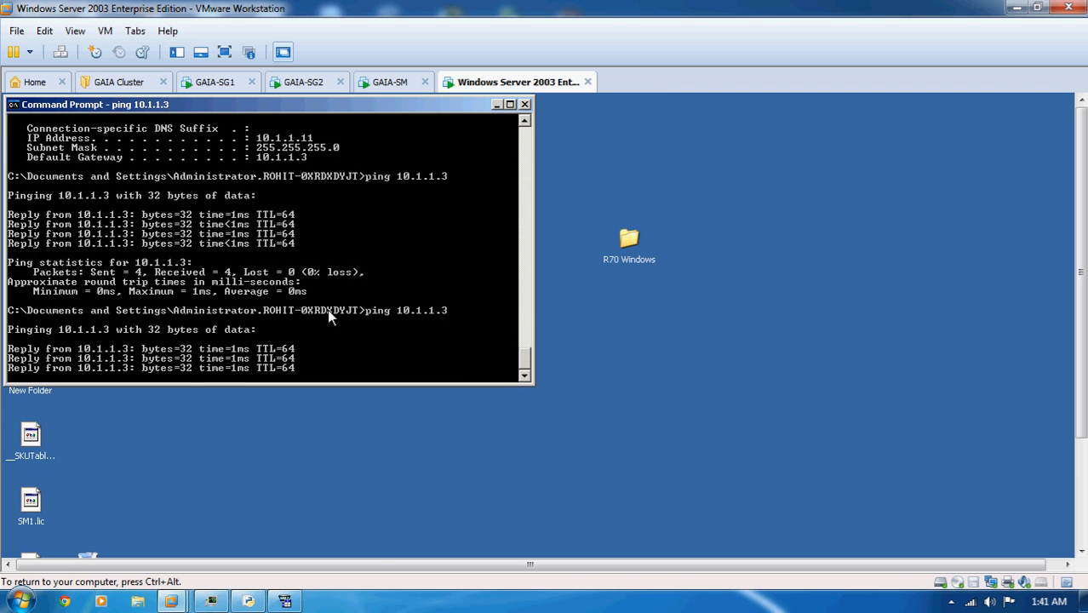
{"action": "left_click", "coordinate": [286, 602]}
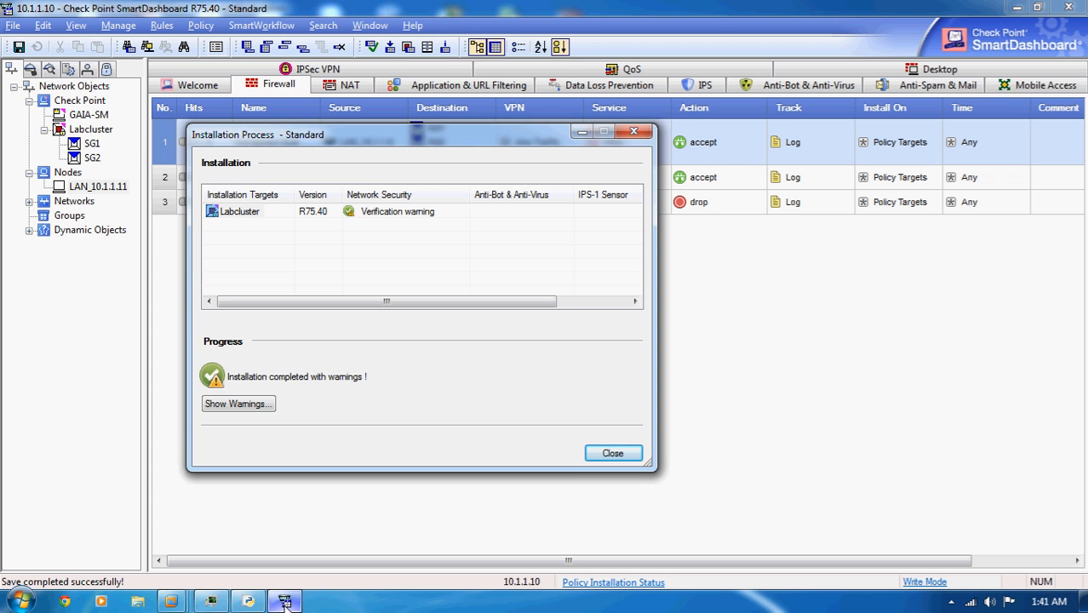
- Review the verification and installation warnings for Labcluster and close the installation report
{"action": "left_click", "coordinate": [243, 401]}
{"action": "left_click", "coordinate": [304, 246]}
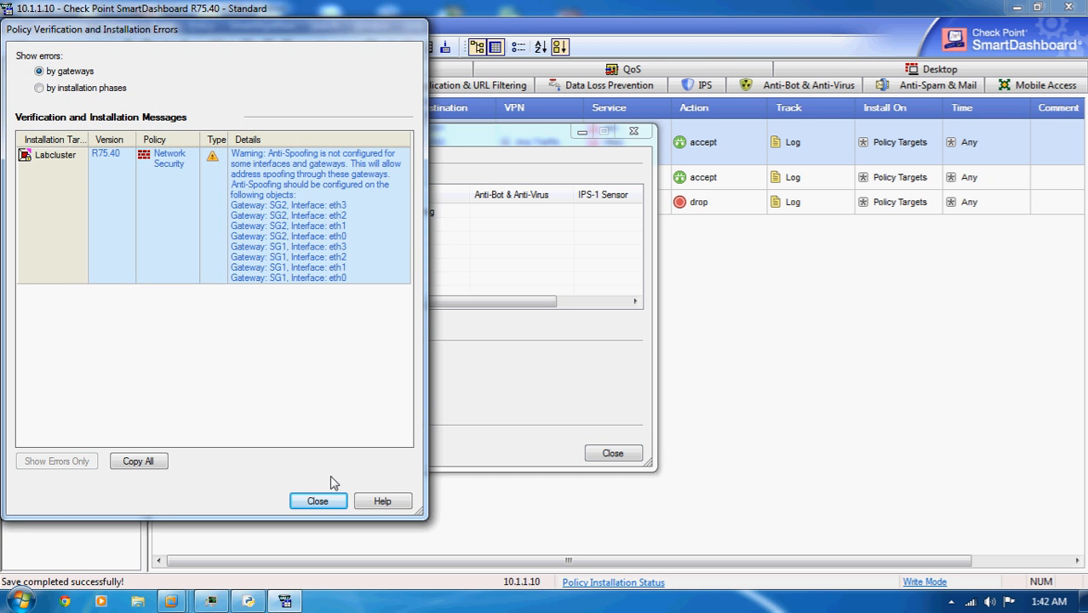
{"action": "left_click", "coordinate": [317, 501]}
{"action": "left_click", "coordinate": [613, 453]}
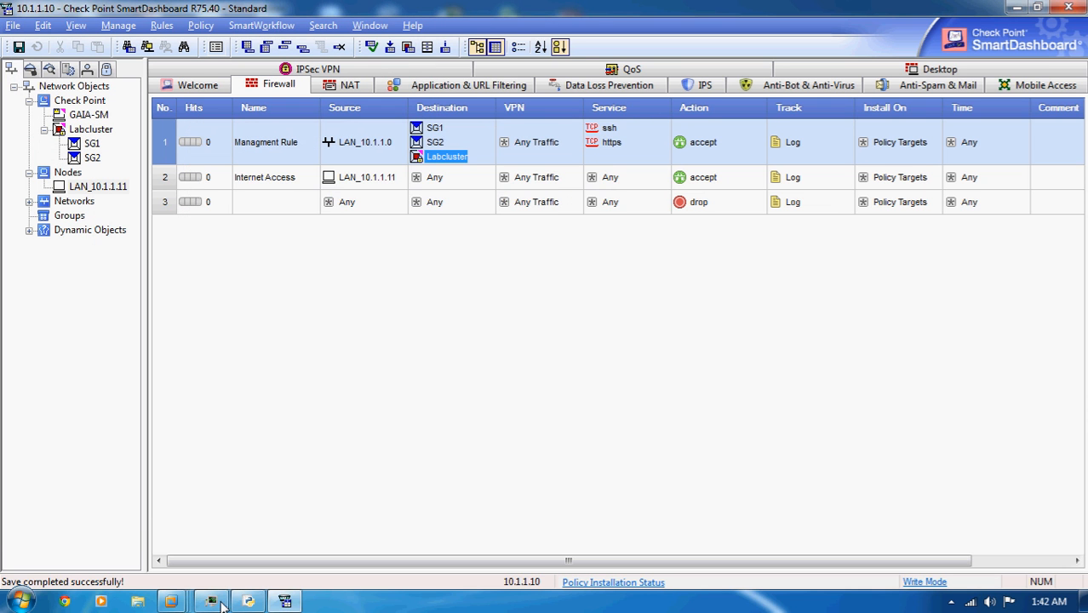
- Ping 4.2.2.2 from the Windows Server 2003 virtual machine's command prompt and interrupt the ping
{"action": "mouse_move", "coordinate": [175, 602]}
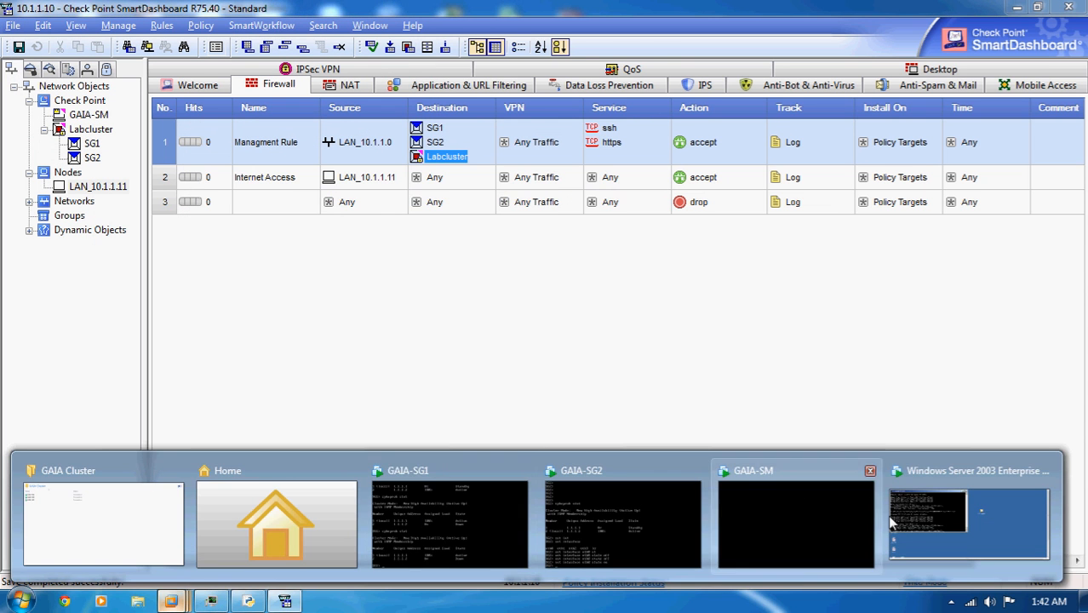
{"action": "left_click", "coordinate": [979, 511]}
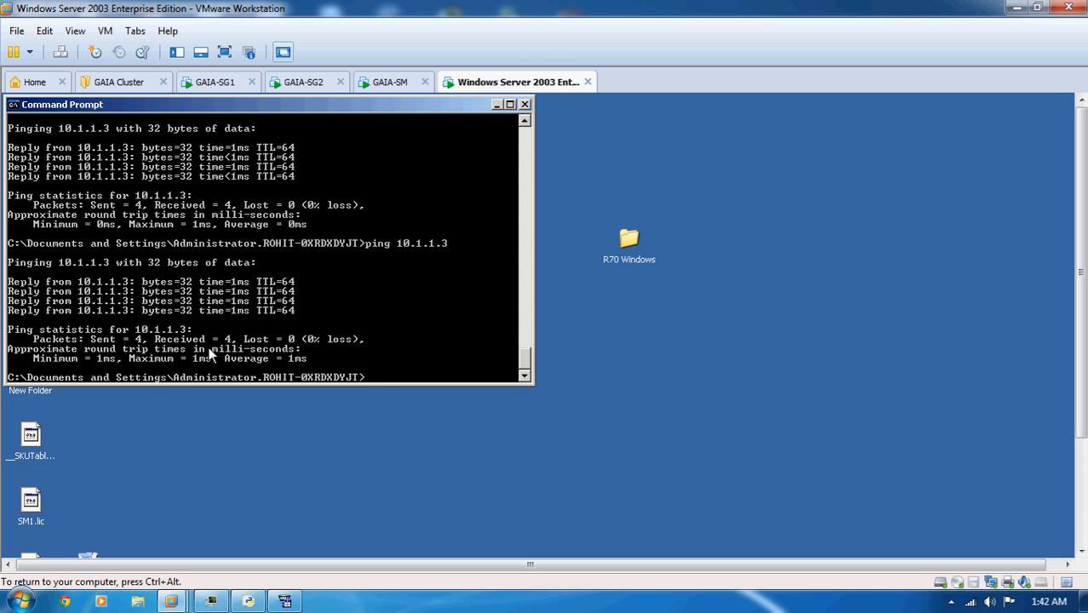
{"action": "key", "text": "Up"}
{"action": "key", "text": "BackSpace"}
{"action": "key", "text": "BackSpace"}
{"action": "key", "text": "BackSpace"}
{"action": "key", "text": "BackSpace"}
{"action": "key", "text": "BackSpace"}
{"action": "key", "text": "BackSpace"}
{"action": "key", "text": "BackSpace"}
{"action": "key", "text": "BackSpace"}
{"action": "type", "text": "4.2.2.2"}
{"action": "key", "text": "Return"}
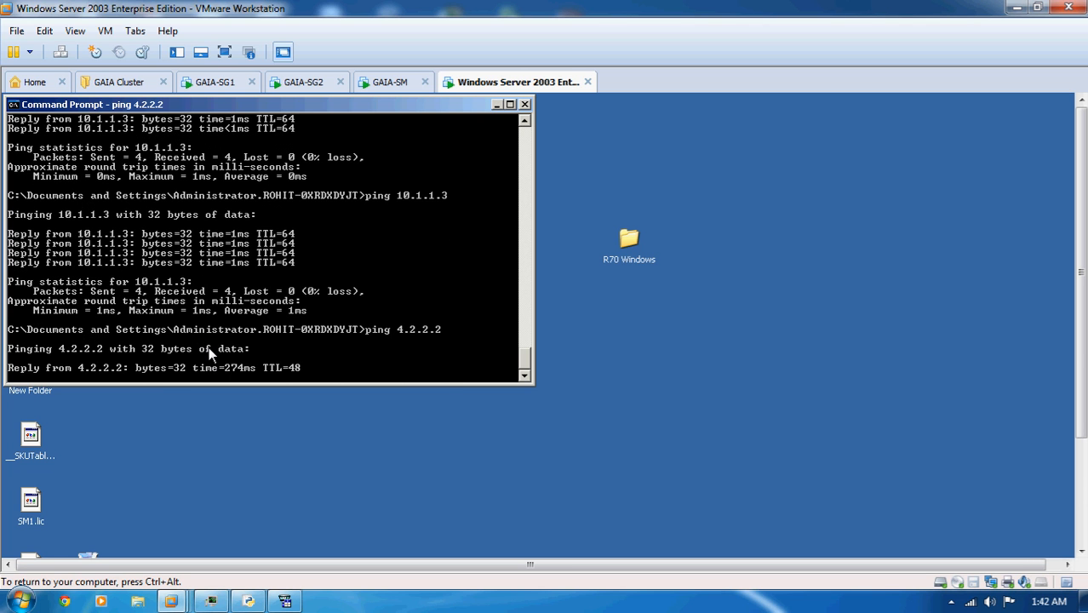
{"action": "key", "text": "ctrl+c"}
- Trace the route to 4.2.2.2 without name resolution using tracert -d, and interrupt the trace after the first hops
{"action": "key", "text": "Up"}
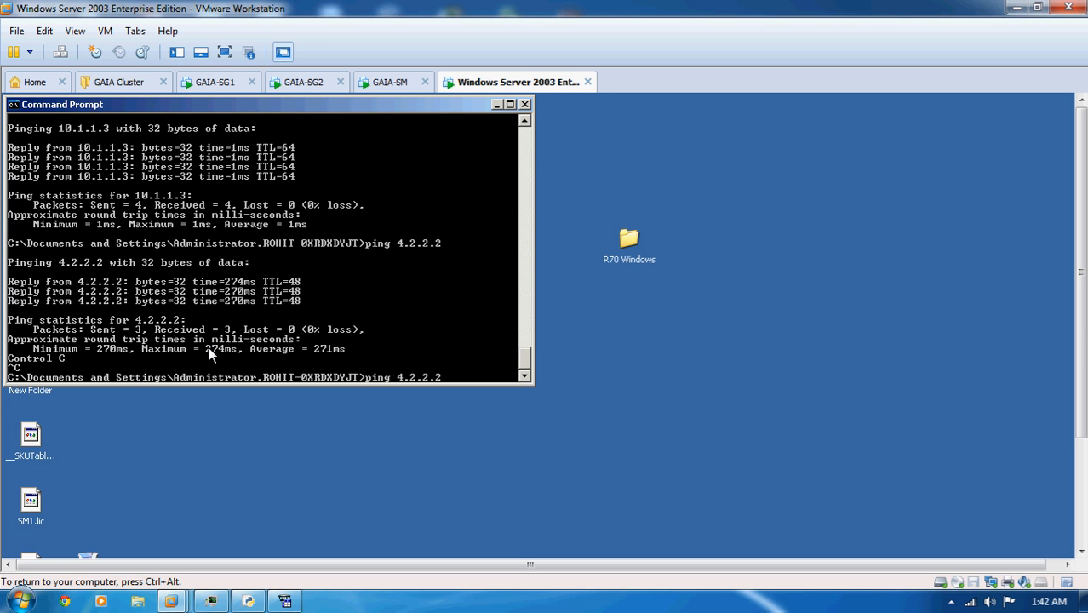
{"action": "type", "text": "-t"}
{"action": "key", "text": "BackSpace"}
{"action": "key", "text": "BackSpace"}
{"action": "key", "text": "BackSpace"}
{"action": "key", "text": "BackSpace"}
{"action": "key", "text": "BackSpace"}
{"action": "key", "text": "BackSpace"}
{"action": "key", "text": "BackSpace"}
{"action": "key", "text": "BackSpace"}
{"action": "key", "text": "BackSpace"}
{"action": "key", "text": "BackSpace"}
{"action": "key", "text": "BackSpace"}
{"action": "key", "text": "BackSpace"}
{"action": "key", "text": "BackSpace"}
{"action": "key", "text": "BackSpace"}
{"action": "key", "text": "BackSpace"}
{"action": "type", "text": "tracert -d 4.2.2.2"}
{"action": "key", "text": "Return"}
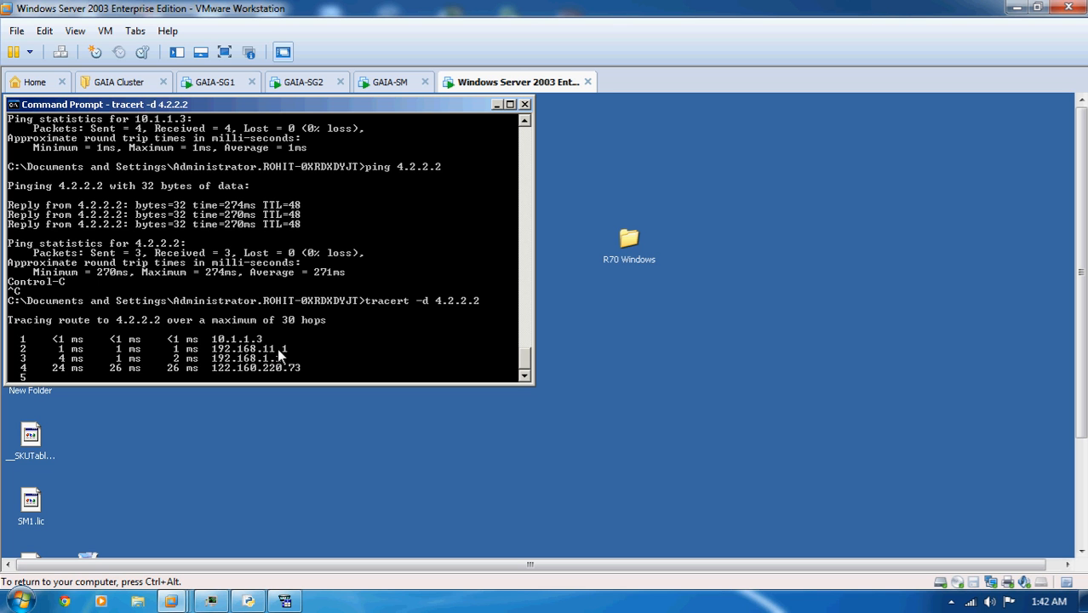
{"action": "key", "text": "ctrl+c"}
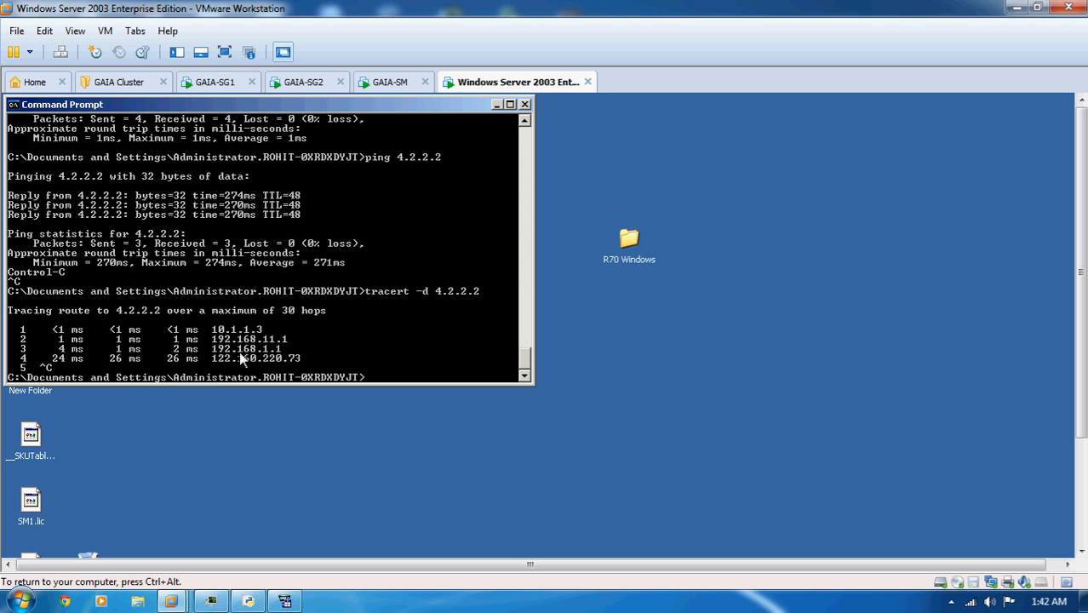
- Start a continuous ping to 4.2.2.2 with ping 4.2.2.2 -t
{"action": "key", "text": "Return"}
{"action": "key", "text": "Return"}
{"action": "key", "text": "Return"}
{"action": "key", "text": "Return"}
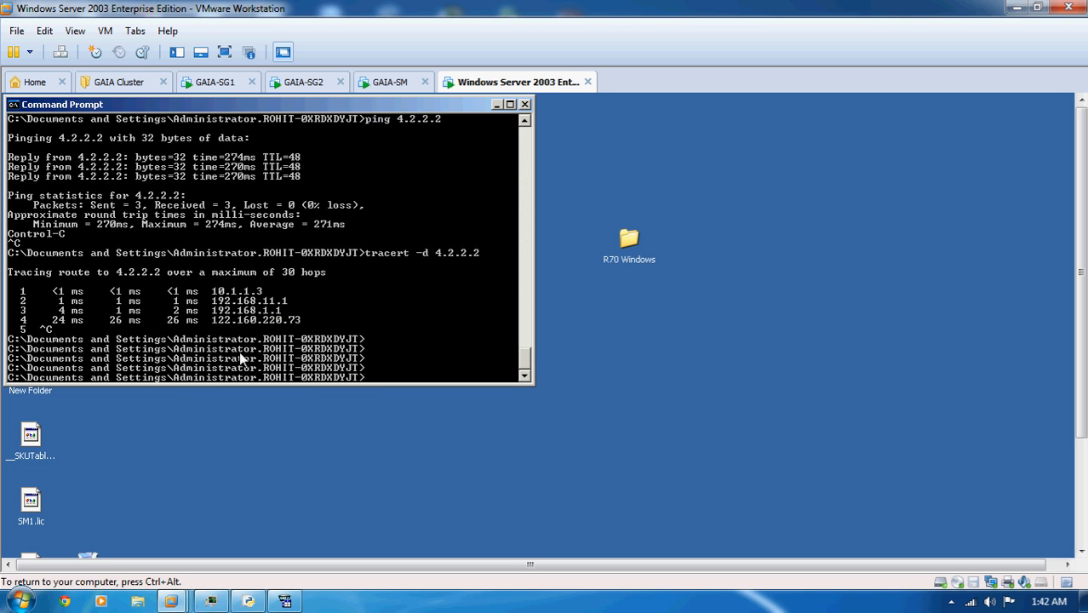
{"action": "type", "text": "ping 4.2.2.2 -t"}
{"action": "key", "text": "Return"}
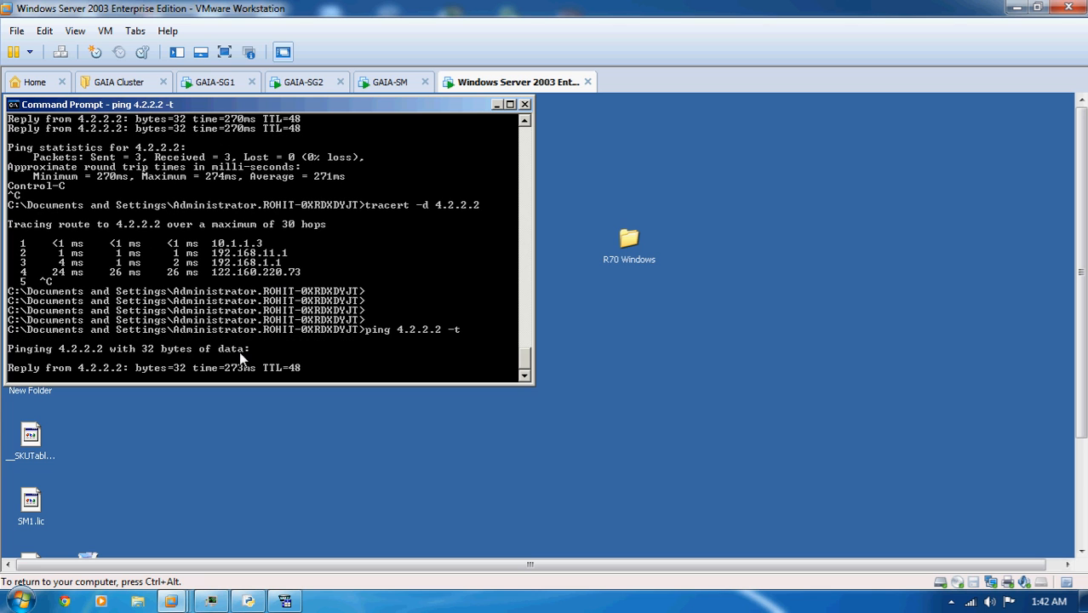
- Check the cluster member states on GAIA-SG1 with cphaprob stat, and look at the continuous ping on the Windows Server 2003 machine
{"action": "left_click", "coordinate": [213, 82]}
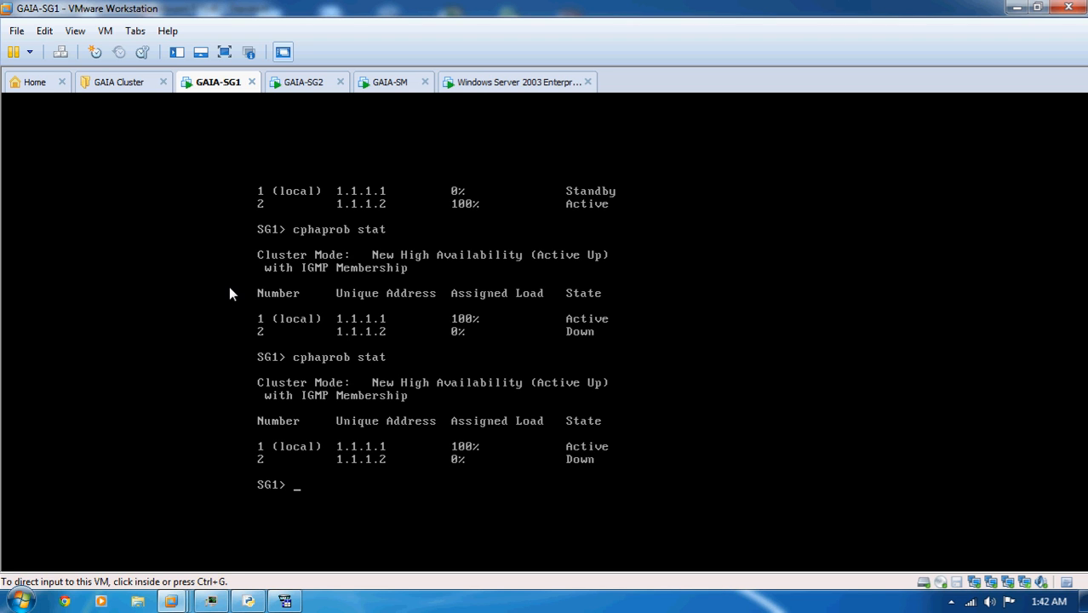
{"action": "left_click", "coordinate": [280, 331]}
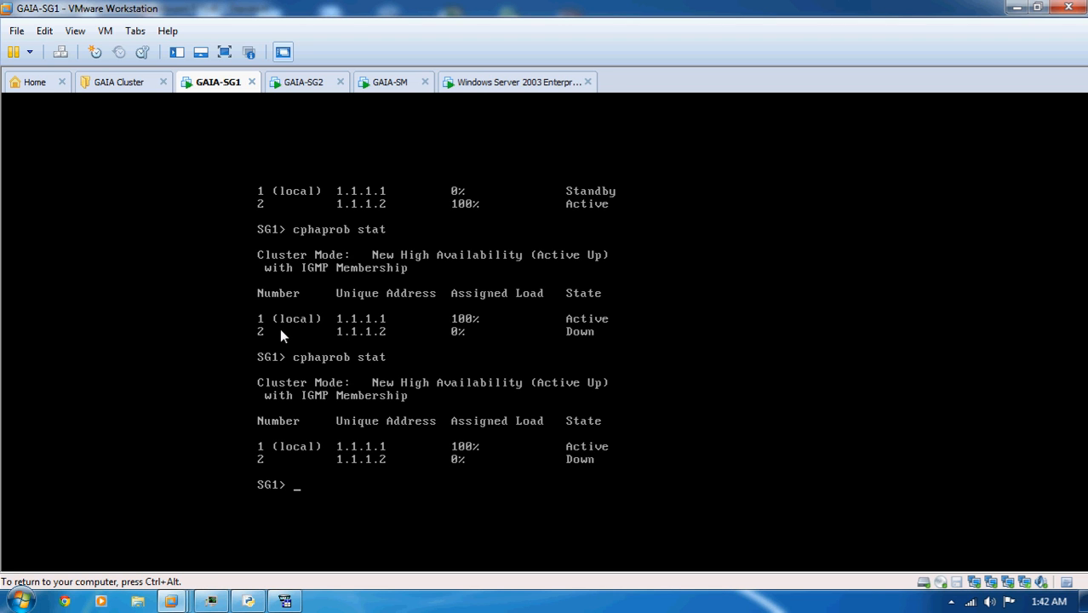
{"action": "key", "text": "Up"}
{"action": "key", "text": "Return"}
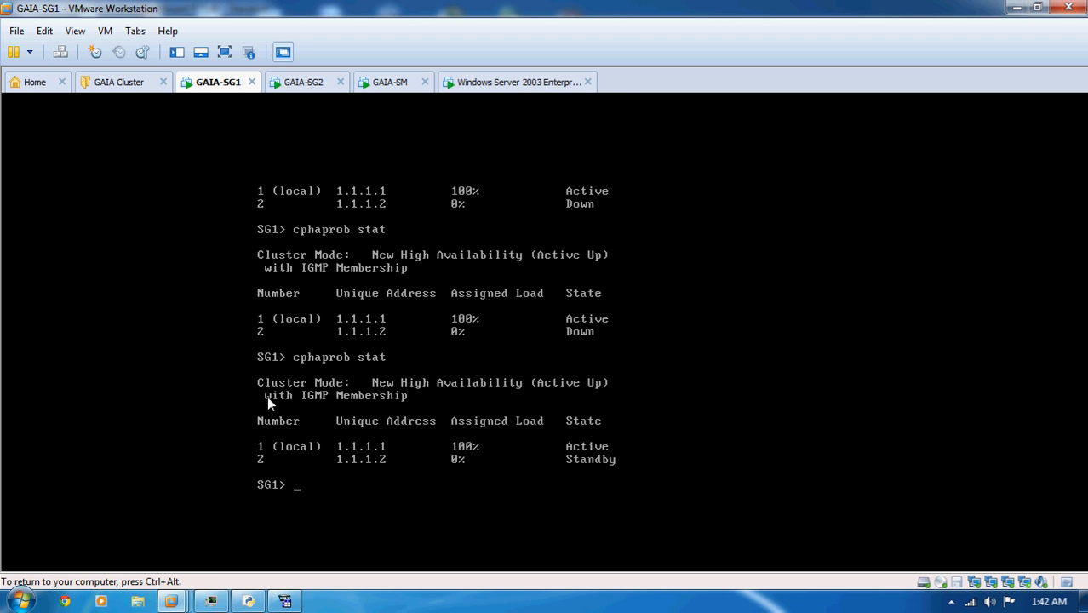
{"action": "key", "text": "ctrl+alt"}
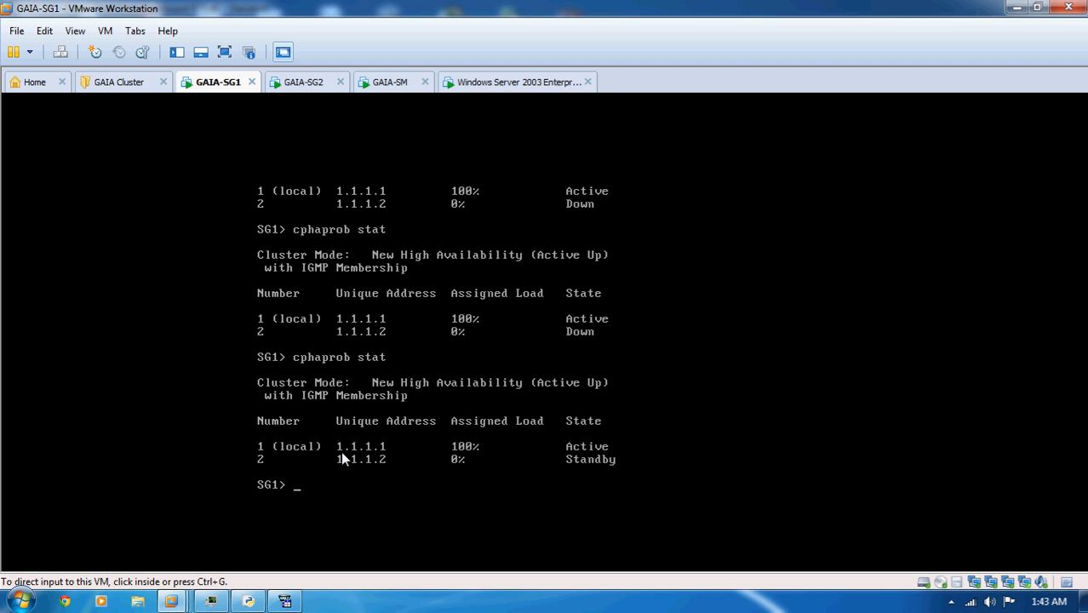
{"action": "left_click", "coordinate": [505, 83]}
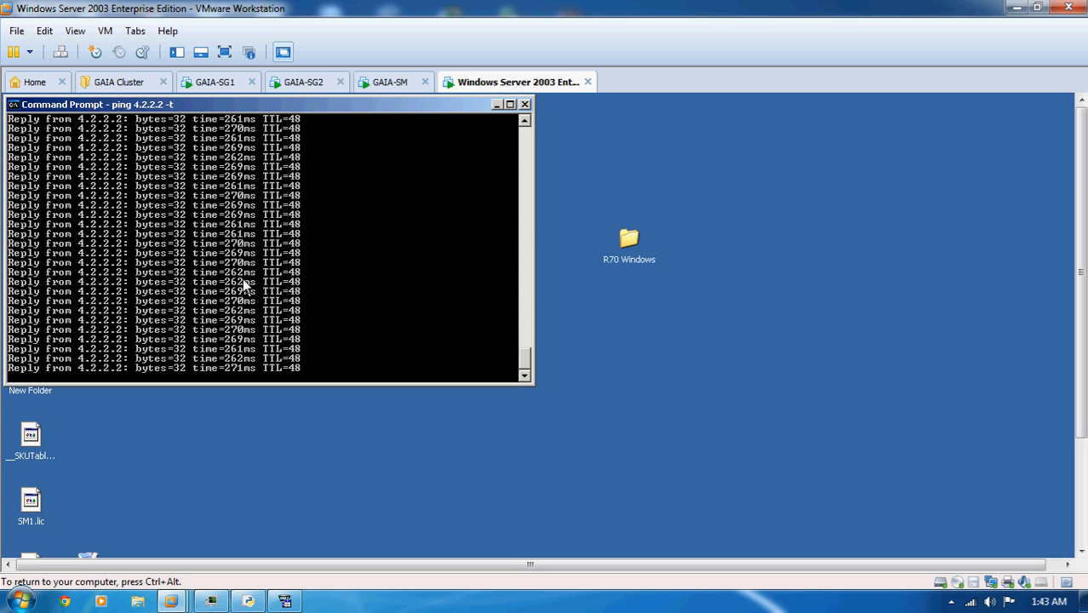
{"action": "left_click", "coordinate": [328, 82]}
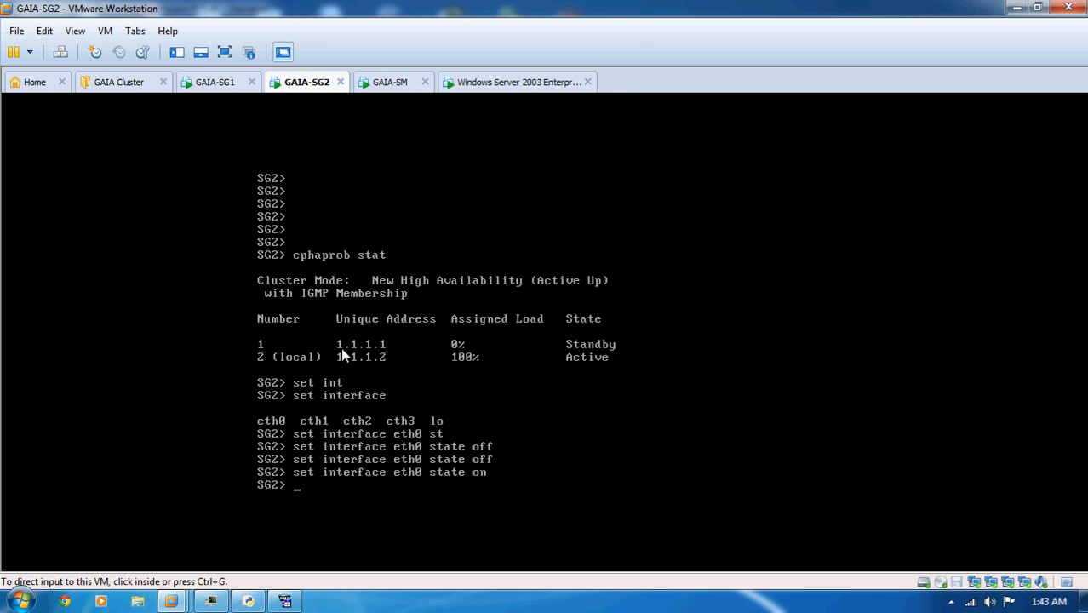
- Disable interface eth0 on GAIA-SG1 with set interface eth0 state off
{"action": "left_click", "coordinate": [217, 88]}
{"action": "left_click", "coordinate": [343, 393]}
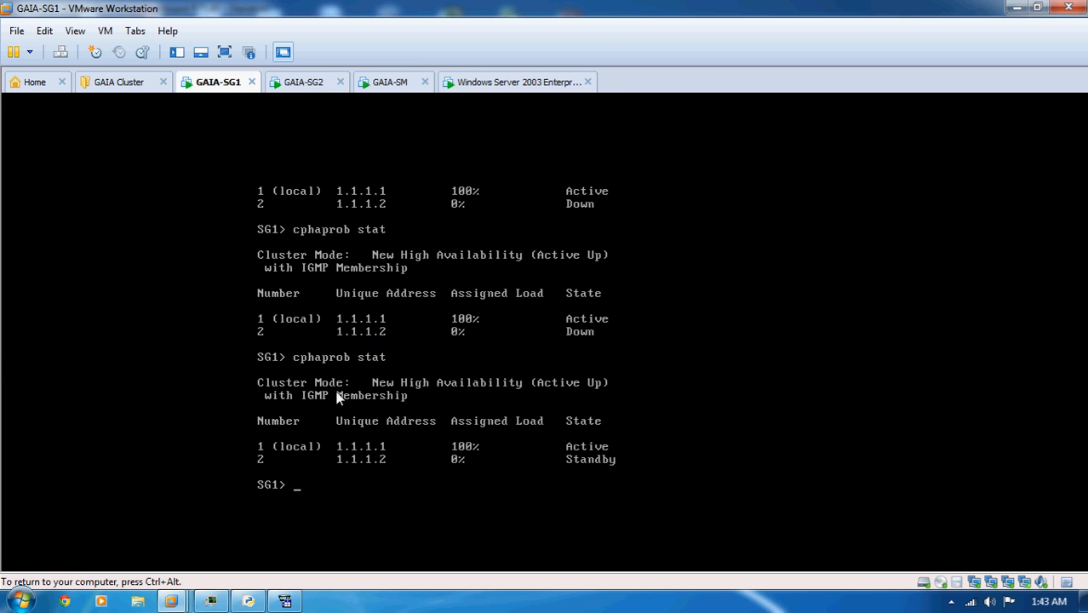
{"action": "key", "text": "Return"}
{"action": "key", "text": "Return"}
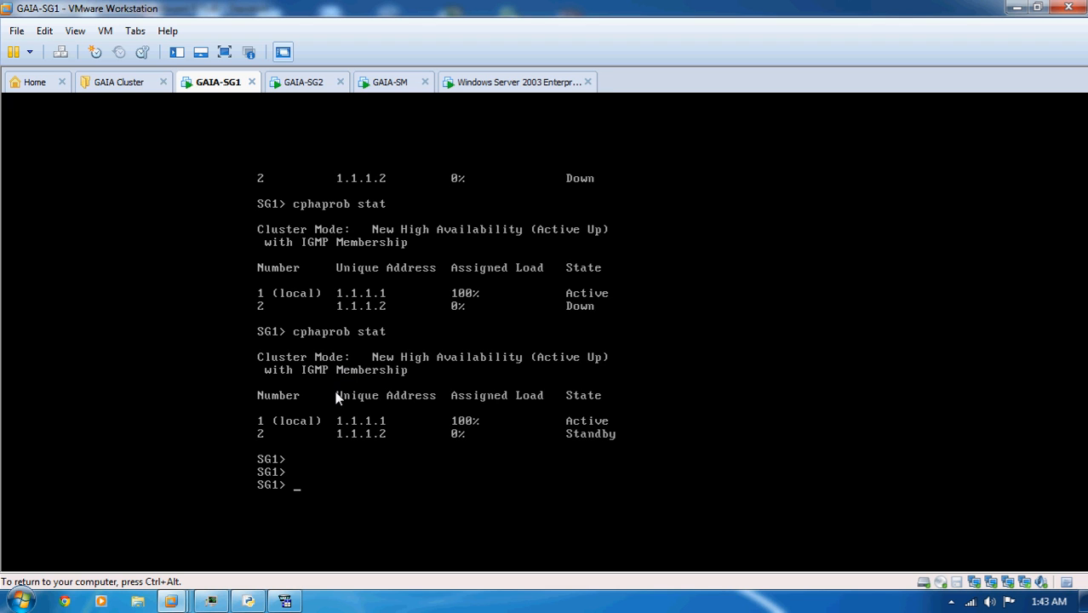
{"action": "type", "text": "set inter"}
{"action": "key", "text": "Tab"}
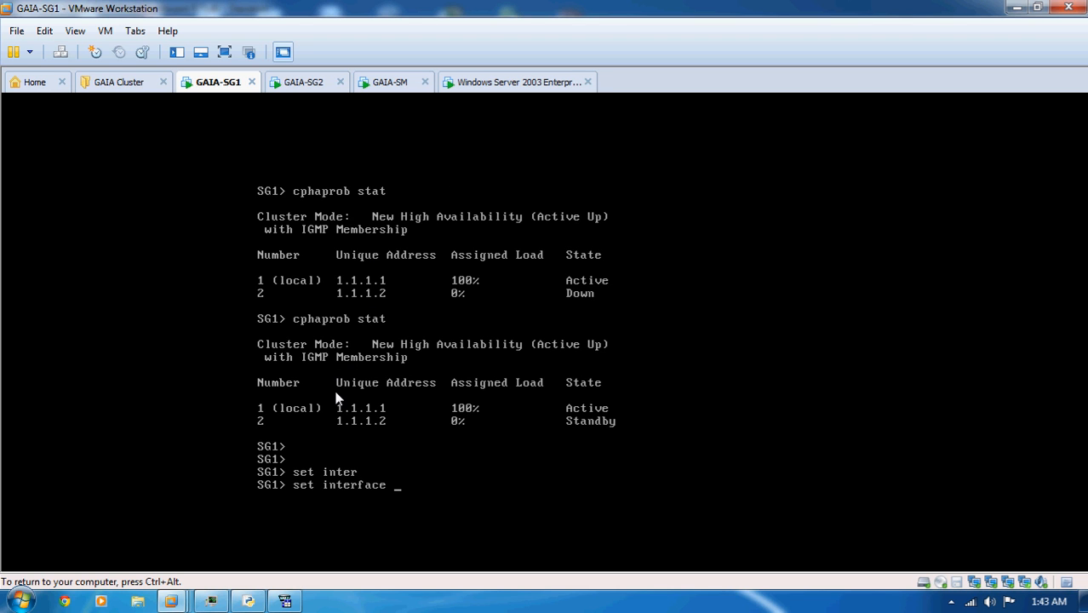
{"action": "type", "text": "eth0 st"}
{"action": "key", "text": "Tab"}
{"action": "type", "text": "off"}
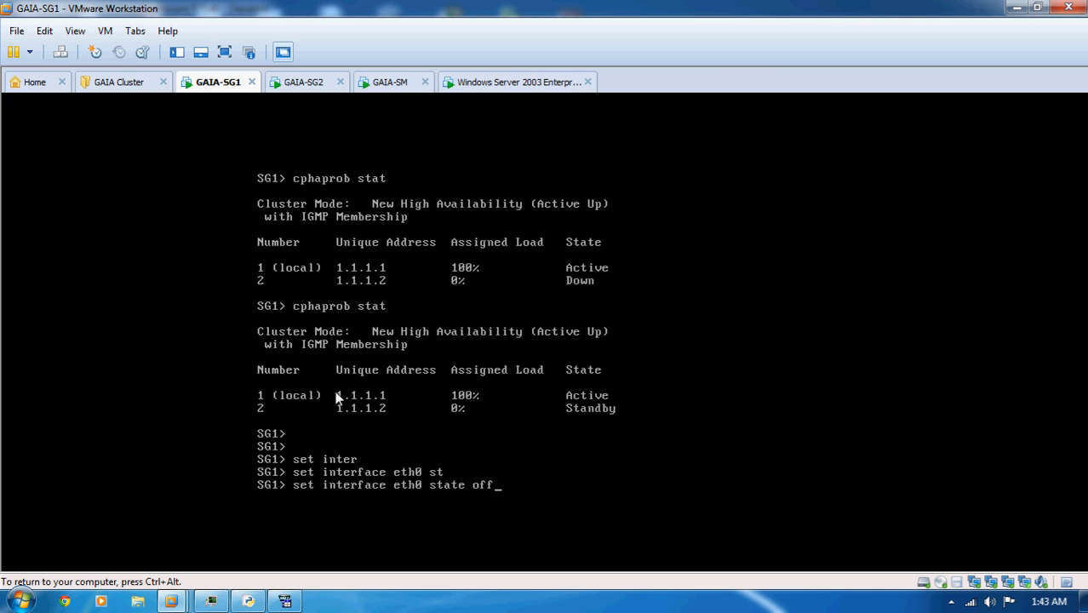
{"action": "key", "text": "Return"}
{"action": "key", "text": "ctrl+alt"}
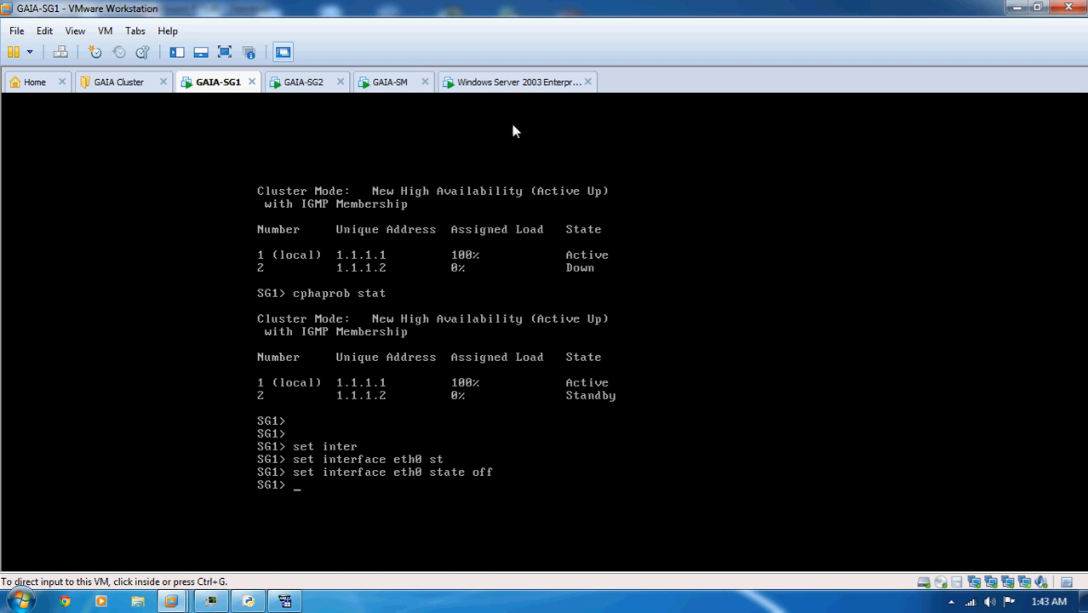
- Check the continuous ping on the Windows Server 2003 machine, and run cphaprob stat on GAIA-SG2 to check the member states
{"action": "left_click", "coordinate": [502, 82]}
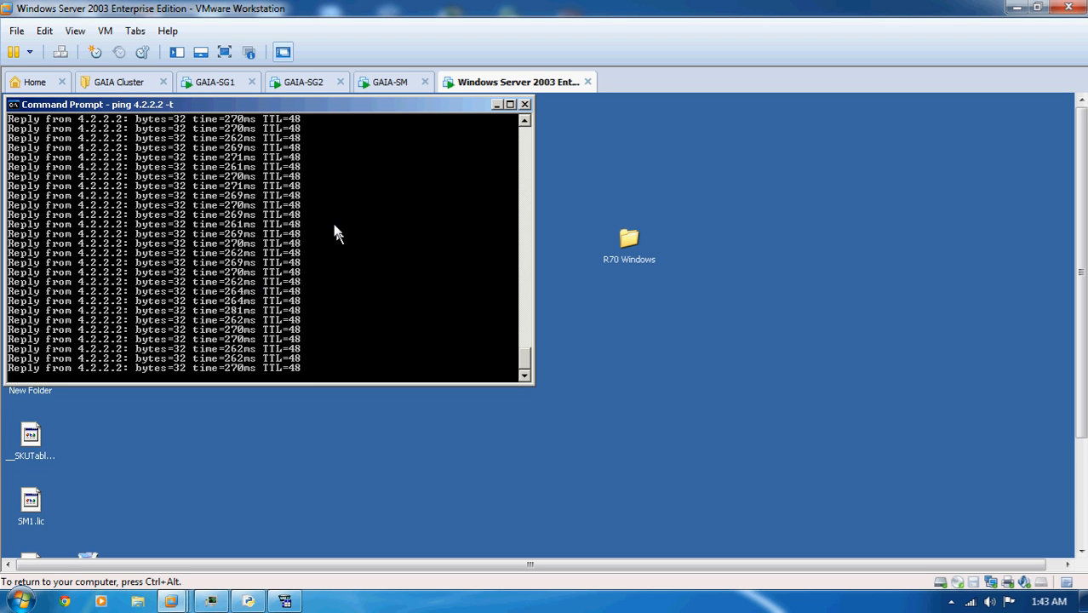
{"action": "left_click", "coordinate": [306, 83]}
{"action": "type", "text": "cphaprob stat"}
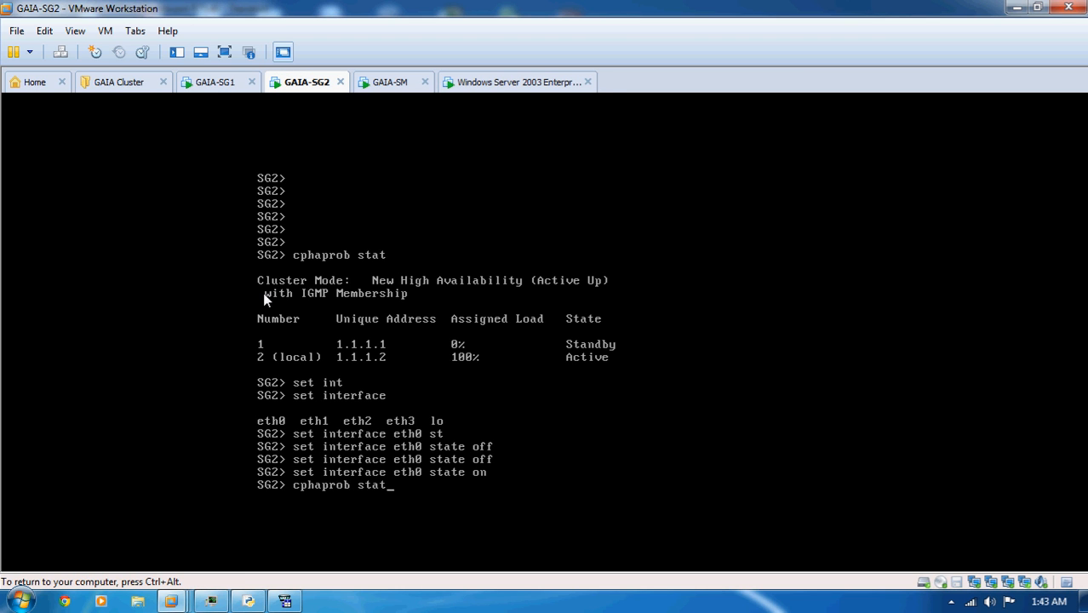
{"action": "key", "text": "Return"}
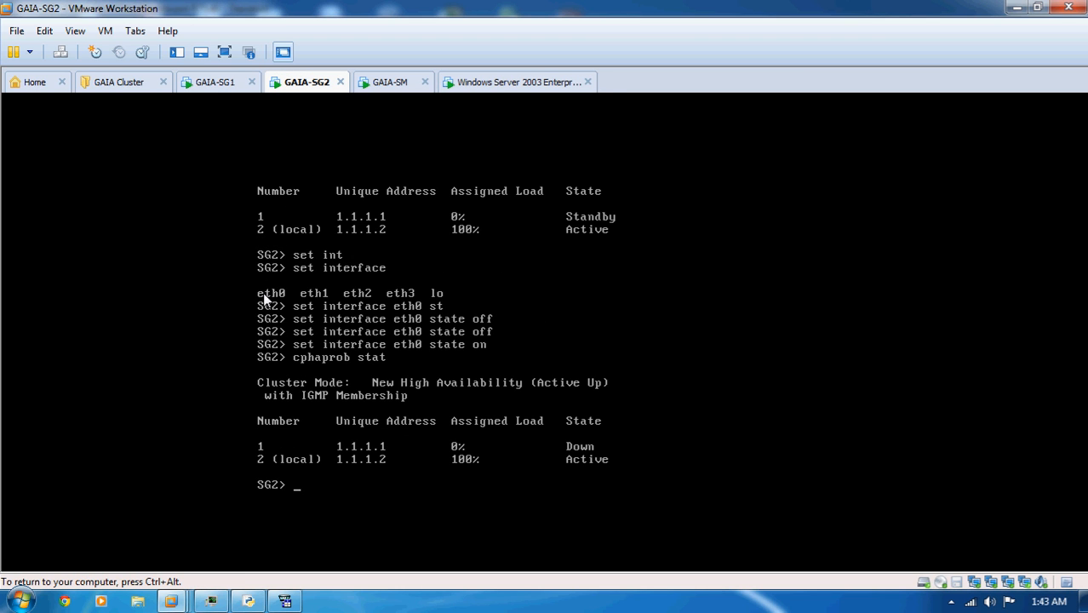
{"action": "key", "text": "ctrl+alt"}
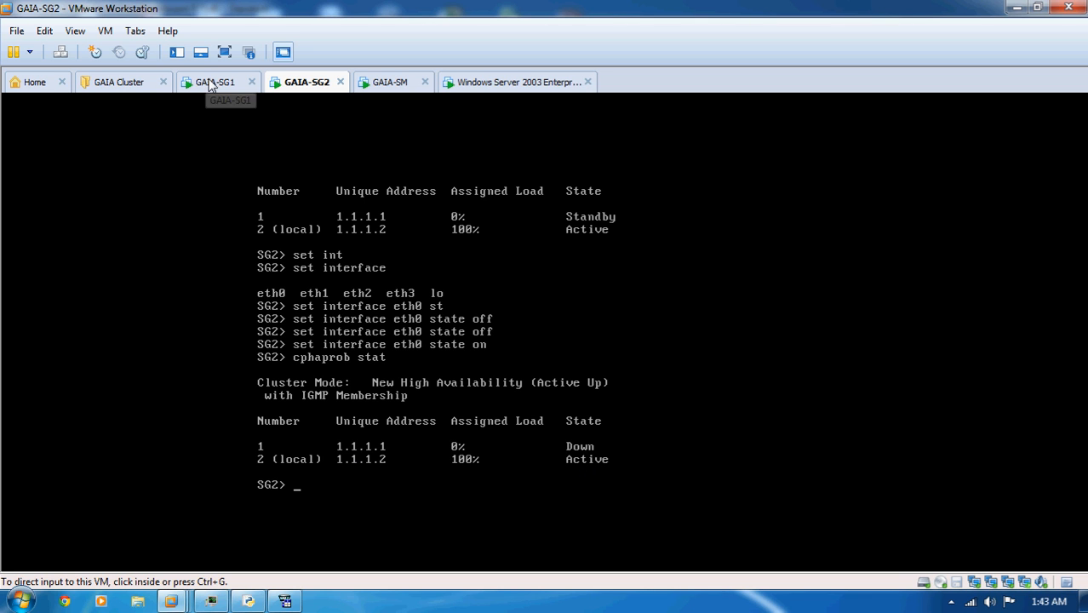
- Check the continuous ping again, and re-enable eth0 on GAIA-SG1 with set interface eth0 state on
{"action": "left_click", "coordinate": [526, 82]}
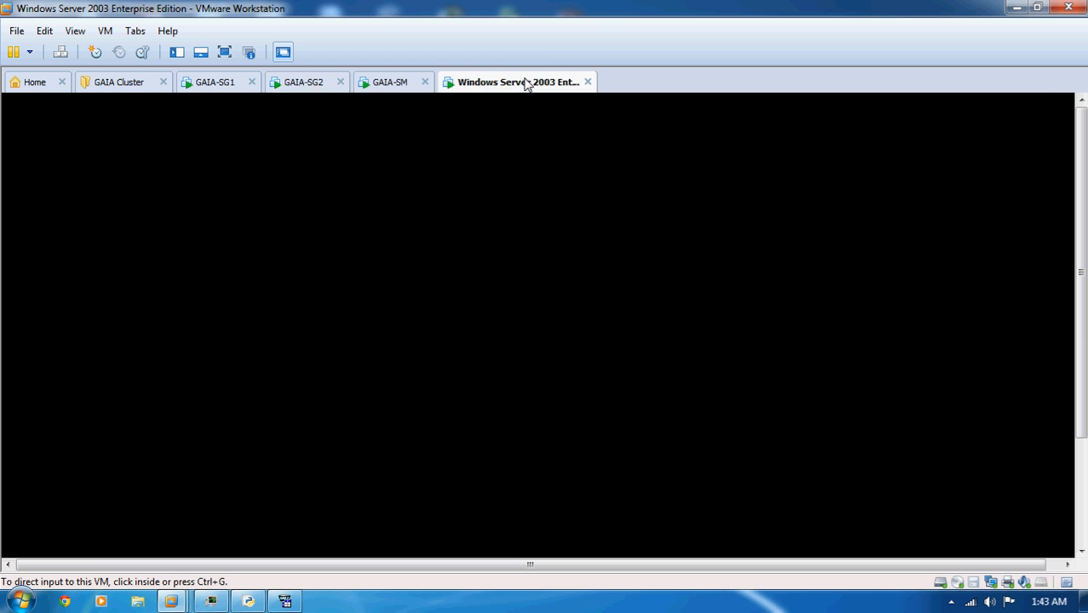
{"action": "left_click", "coordinate": [221, 81]}
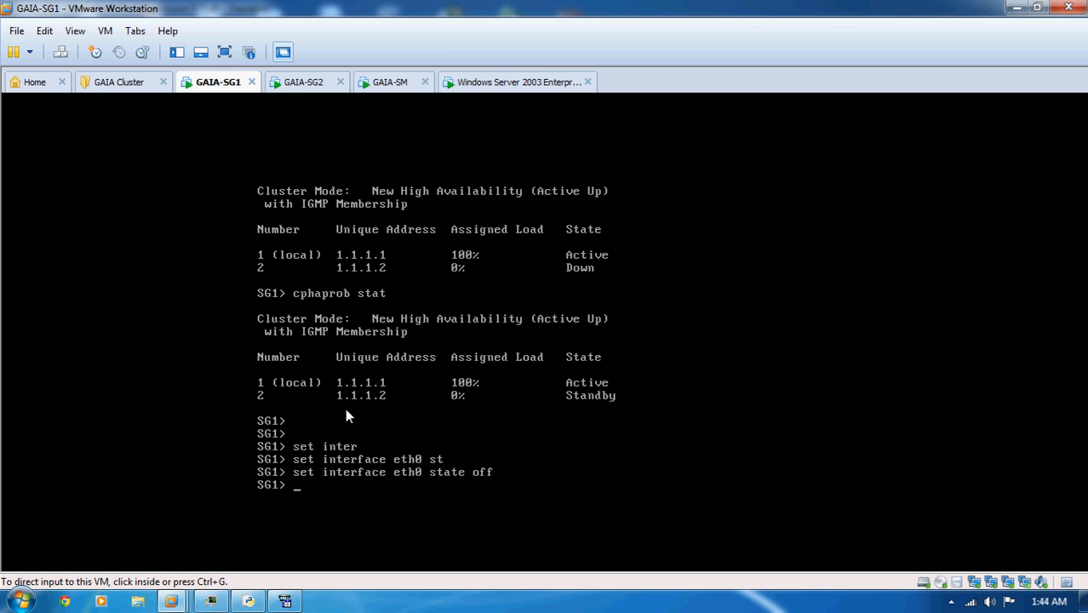
{"action": "left_click", "coordinate": [346, 410]}
{"action": "key", "text": "Up"}
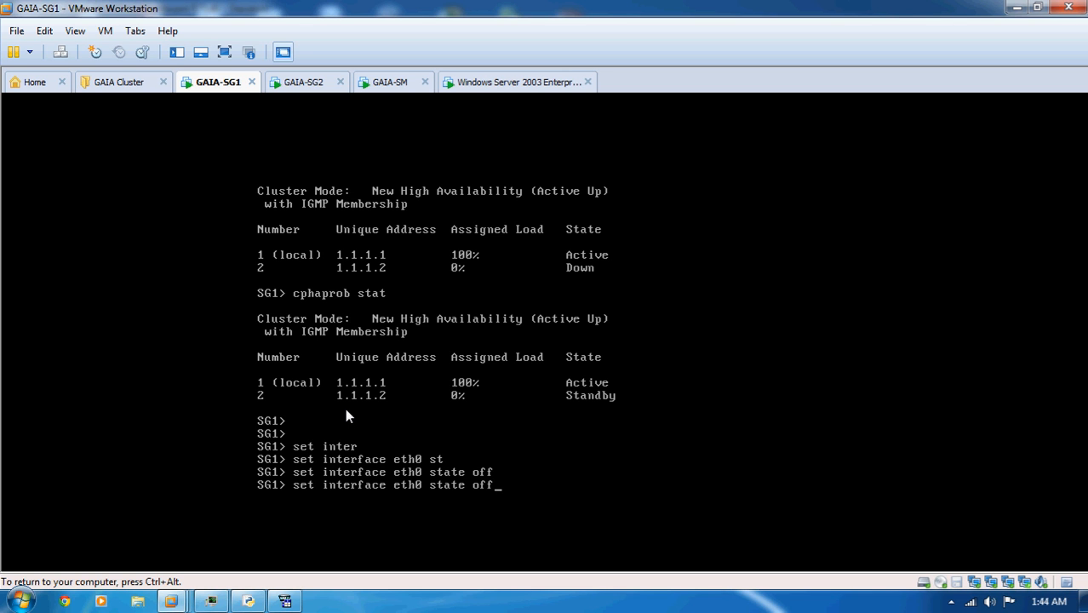
{"action": "key", "text": "BackSpace"}
{"action": "key", "text": "BackSpace"}
{"action": "type", "text": "n"}
{"action": "key", "text": "Return"}
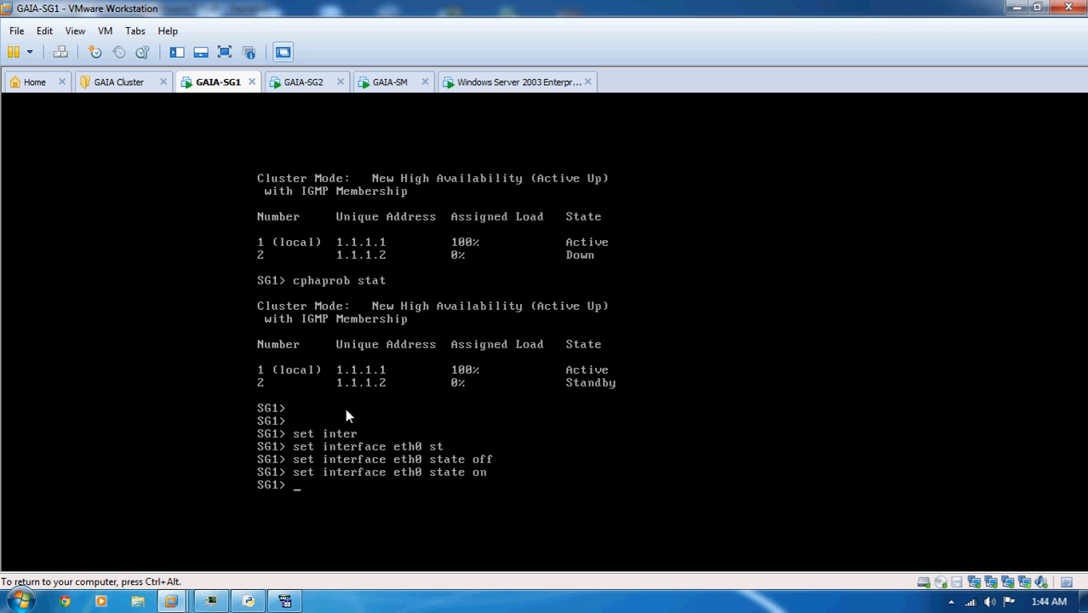
- Check the cluster member states on GAIA-SG1 with cphaprob stat after re-enabling eth0
{"action": "type", "text": "cphaprob stat"}
{"action": "key", "text": "Return"}
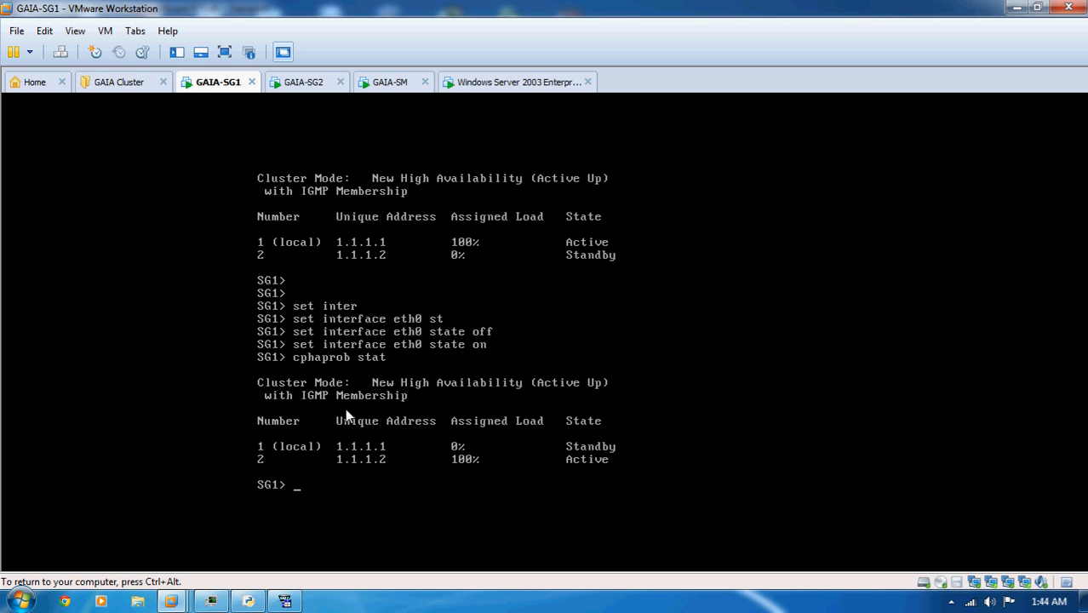
{"action": "key", "text": "ctrl+alt"}
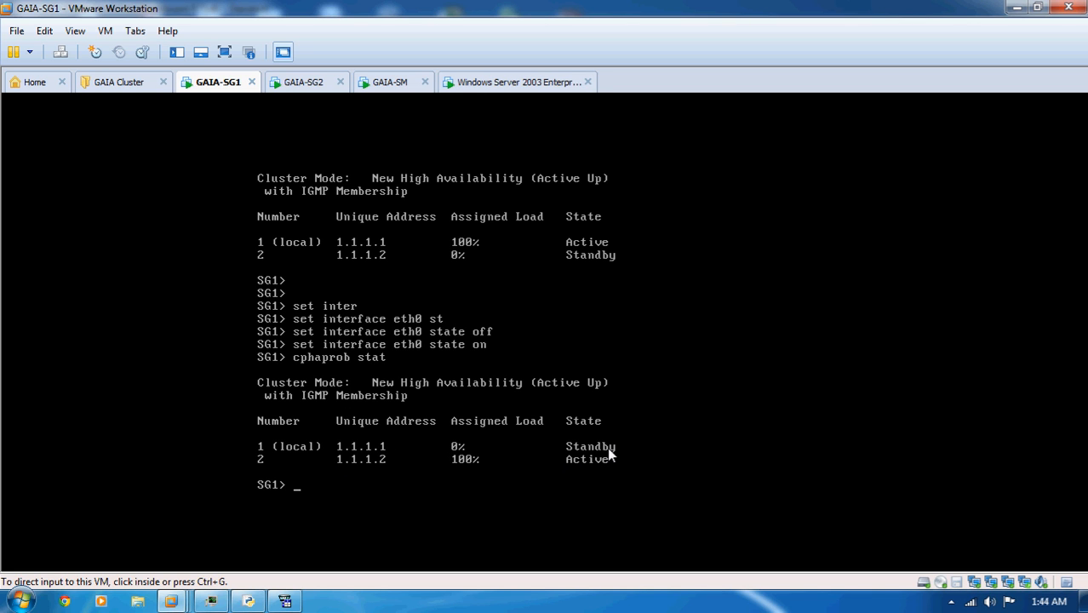
- Run cphaprob stat on GAIA-SG2 to compare the member states, and check the continuous ping on the Windows Server 2003 machine
{"action": "left_click", "coordinate": [287, 82]}
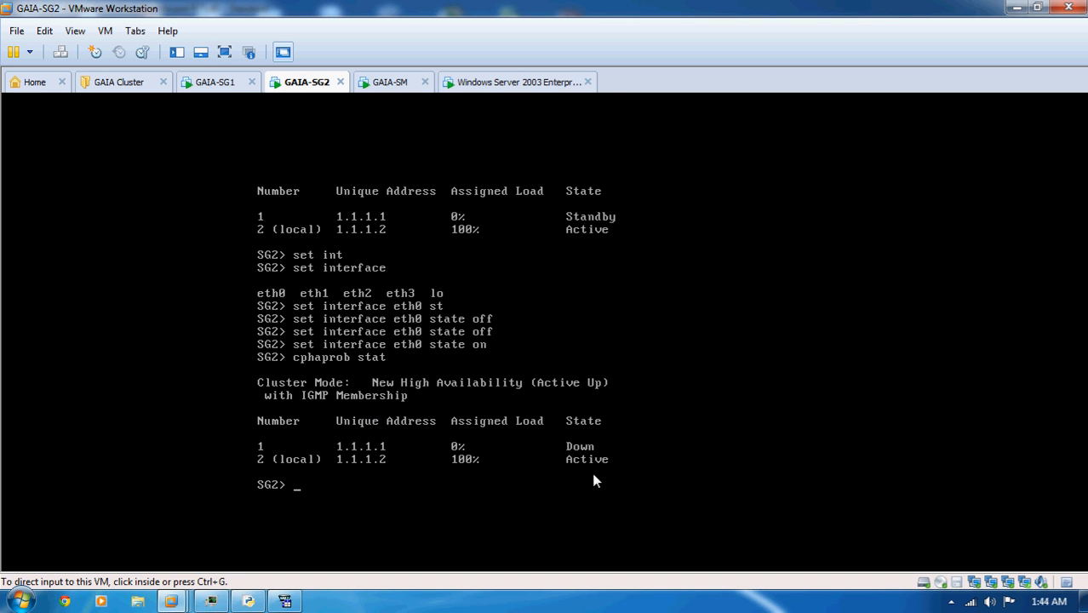
{"action": "left_click", "coordinate": [433, 466]}
{"action": "type", "text": "c"}
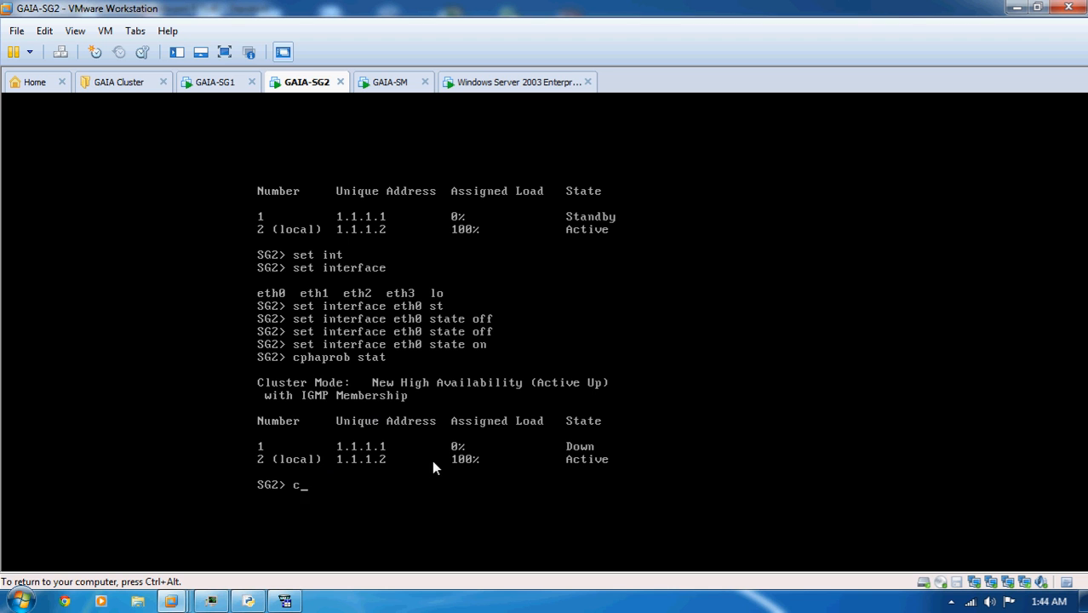
{"action": "type", "text": "phaprob stat"}
{"action": "key", "text": "Return"}
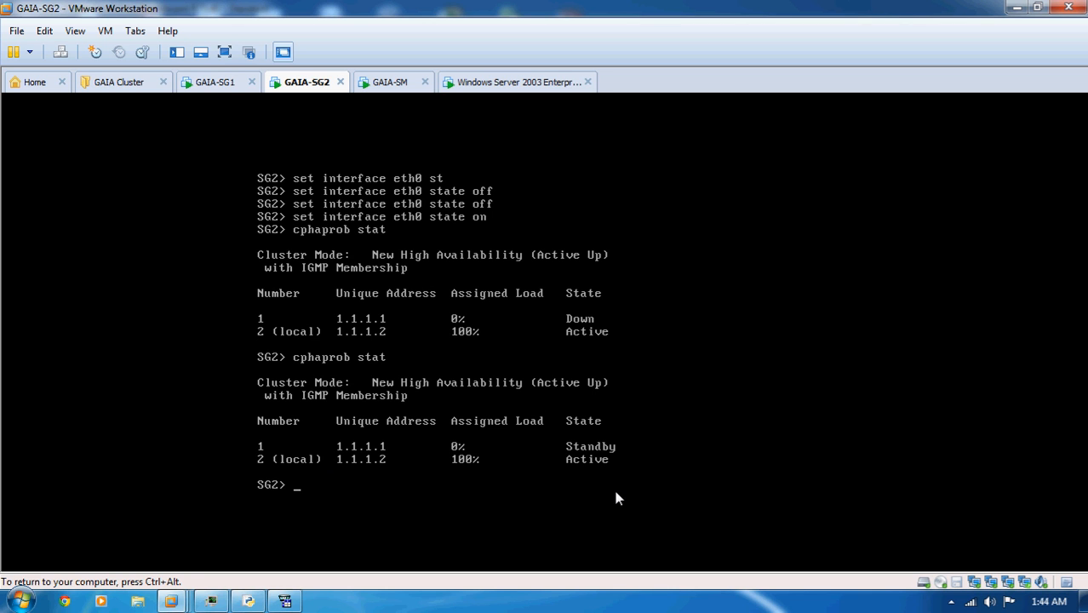
{"action": "key", "text": "ctrl+alt"}
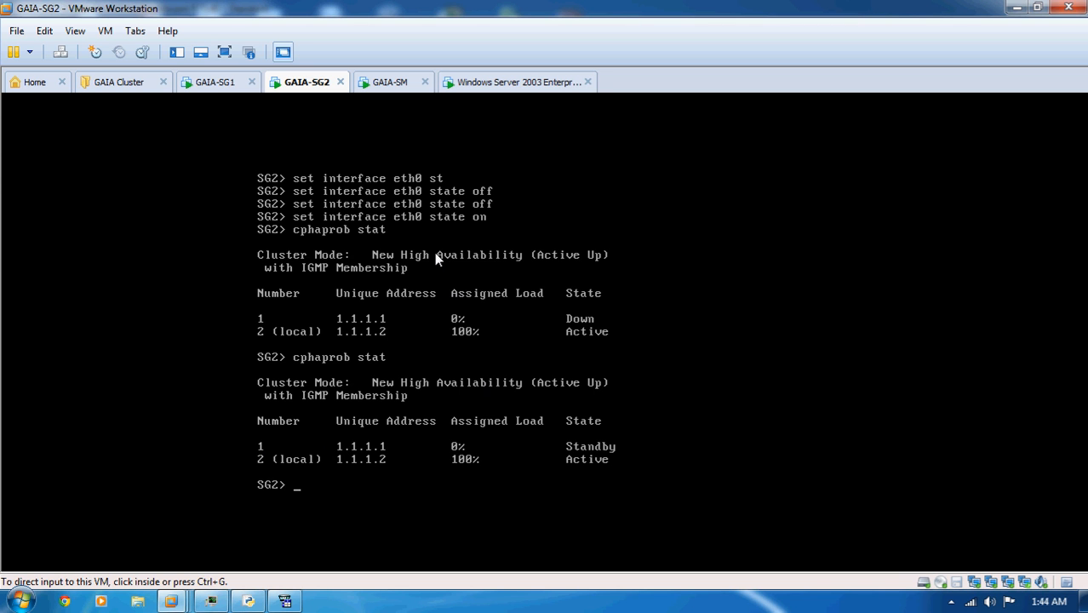
{"action": "left_click", "coordinate": [492, 85]}
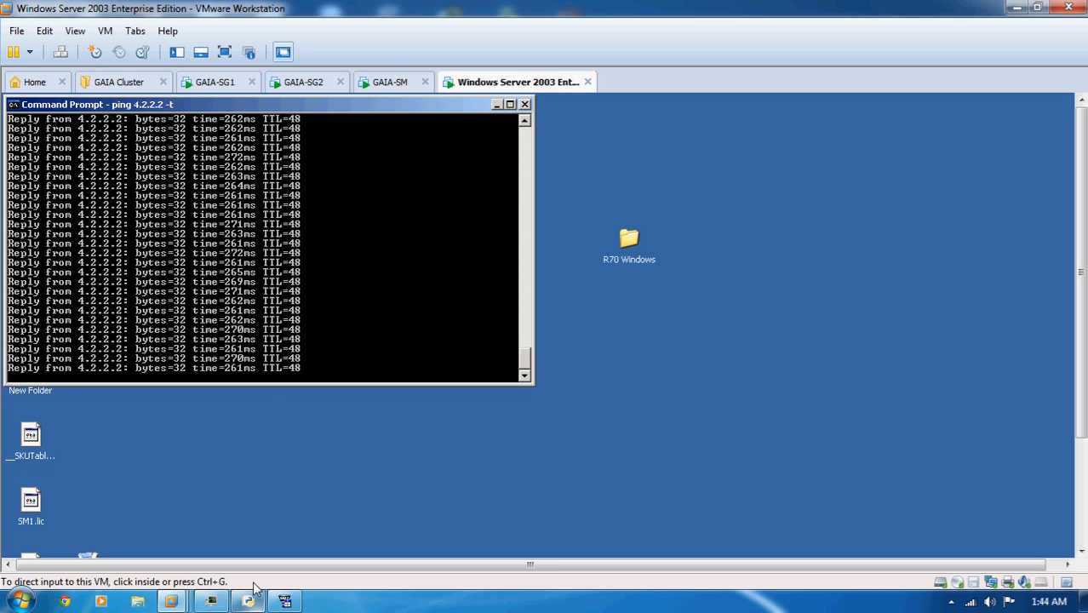
{"action": "left_click", "coordinate": [951, 601]}
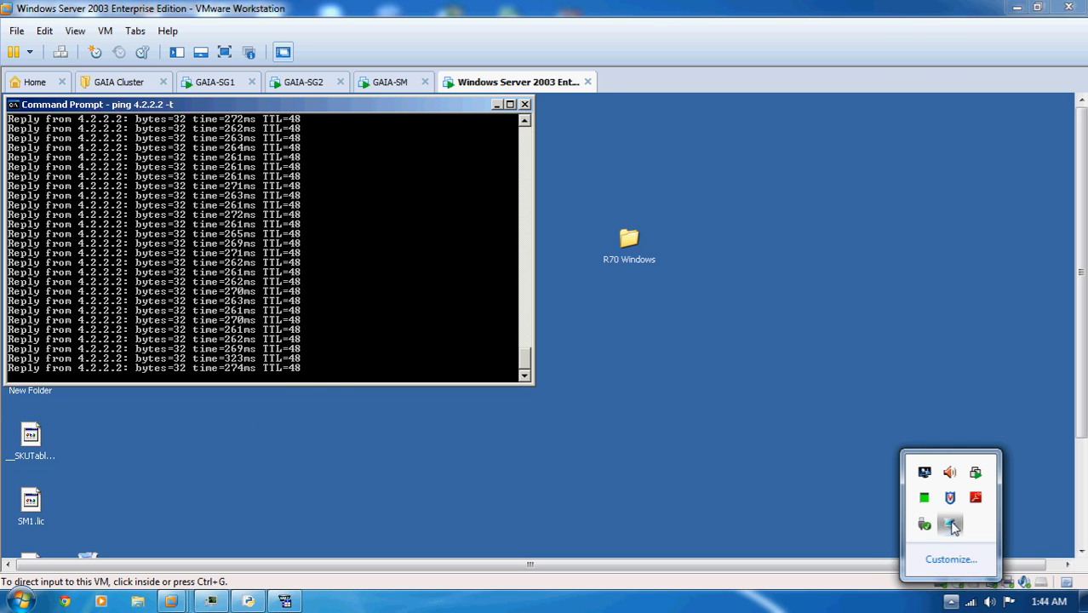
{"action": "double_click", "coordinate": [950, 523]}
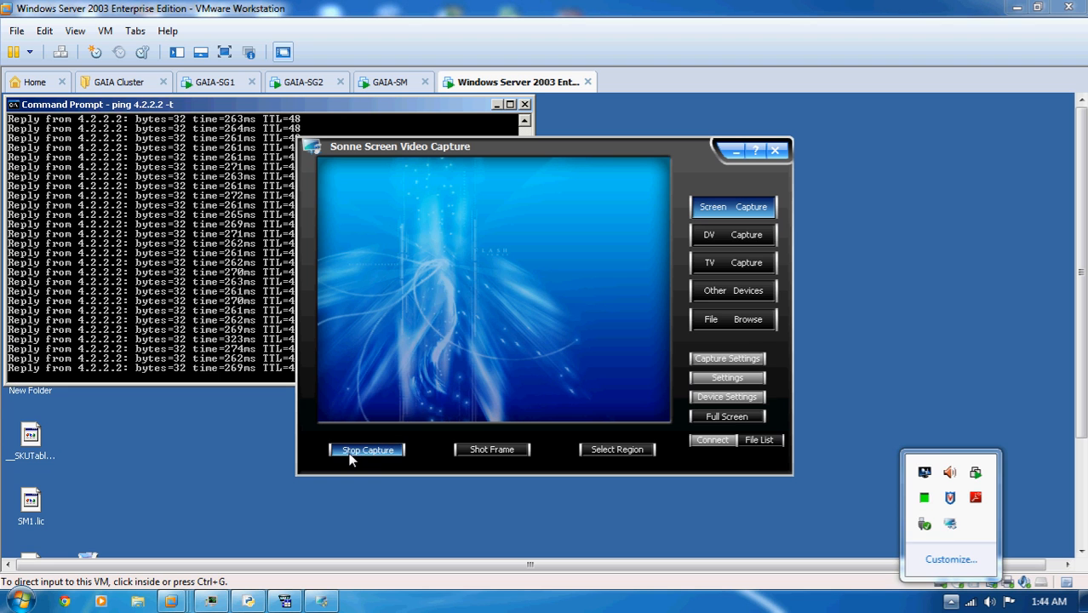
{"action": "left_click", "coordinate": [371, 467]}
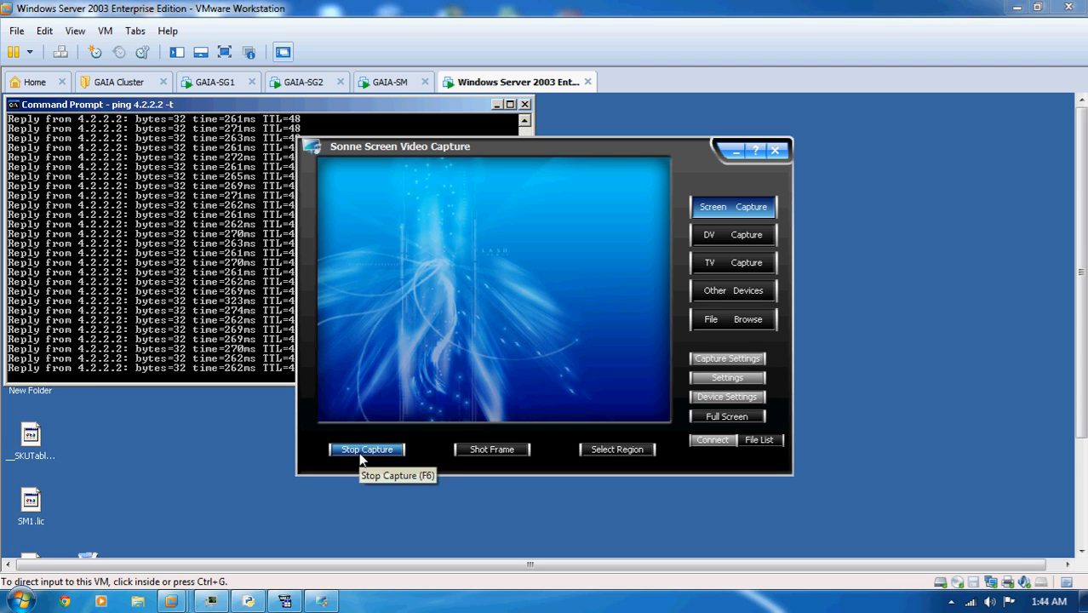
{"action": "left_click", "coordinate": [354, 451]}
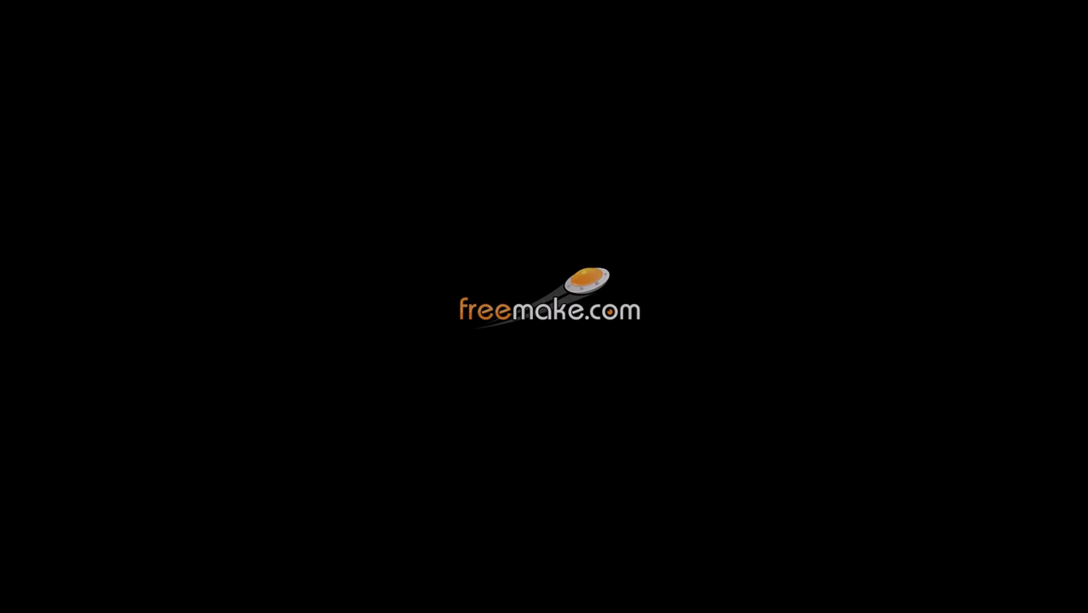